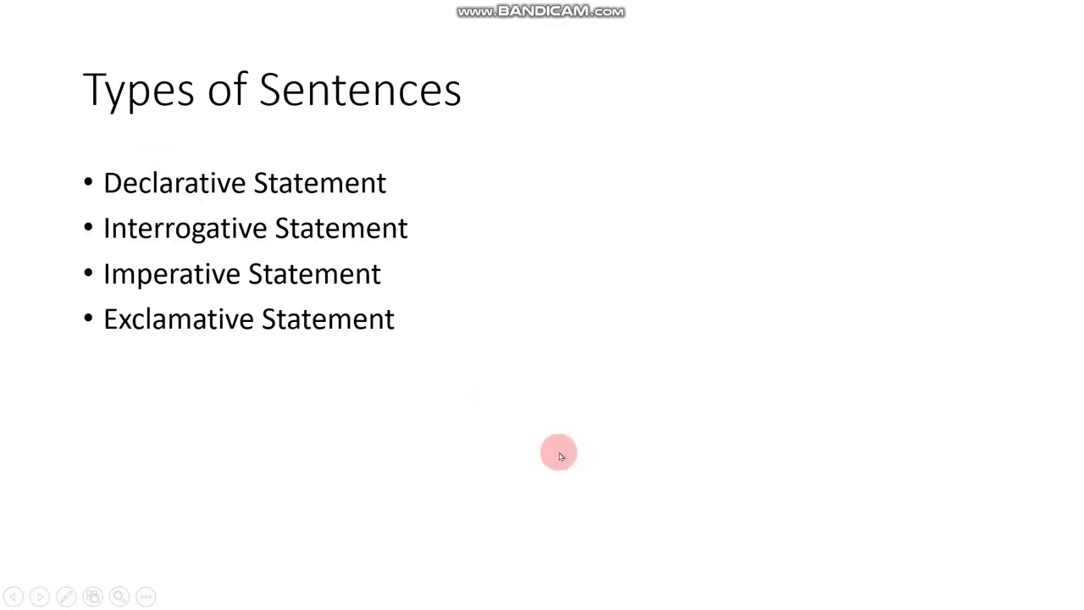
Advance the slideshow past the title slide to the end, returning to slide 3
left_click(702, 474)
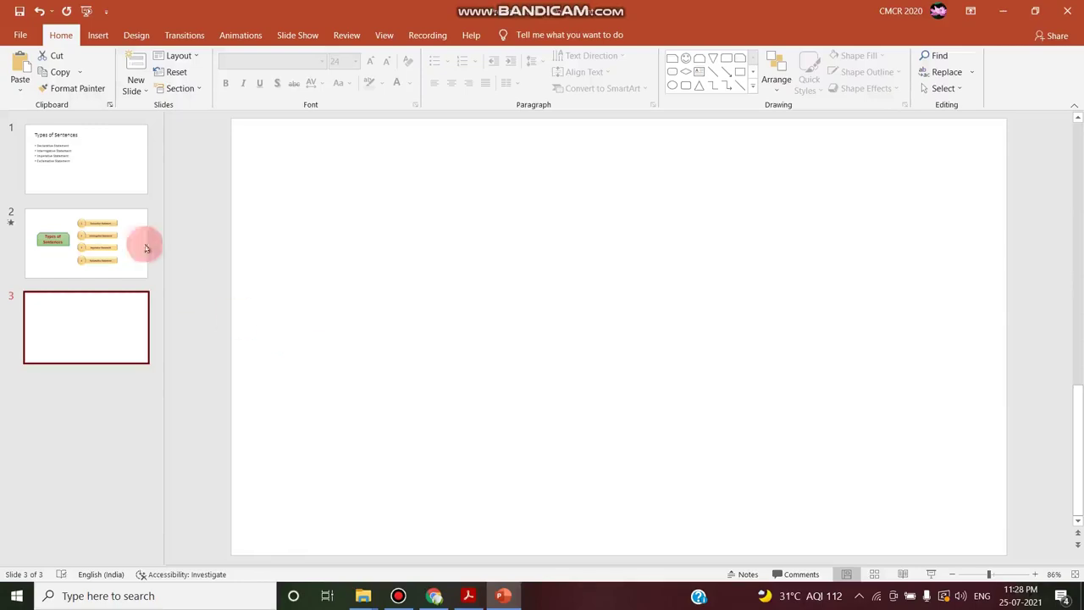
left_click(108, 162)
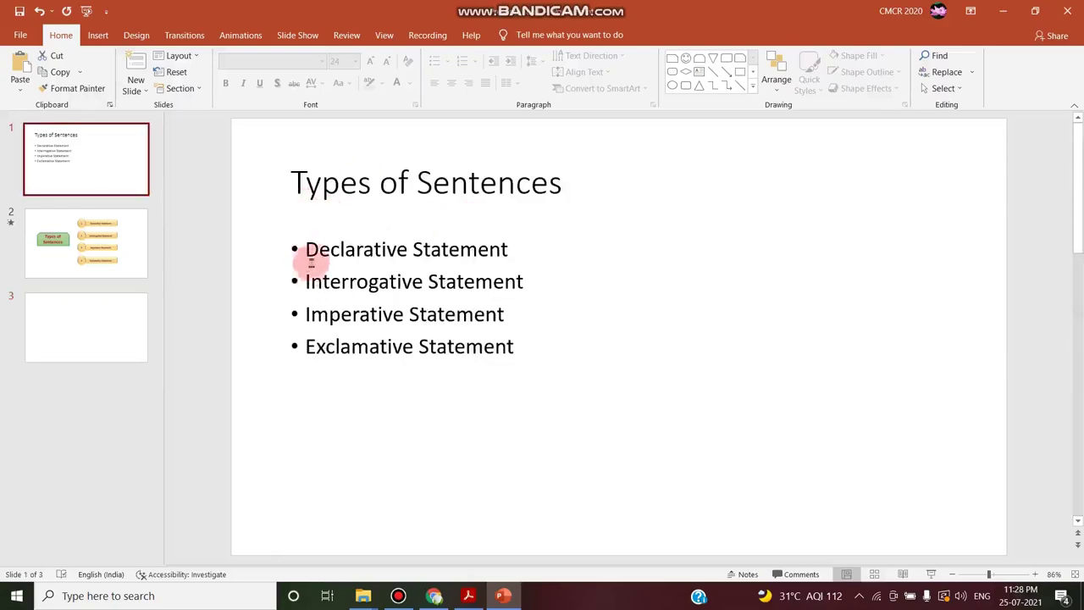
left_click(97, 35)
left_click(323, 71)
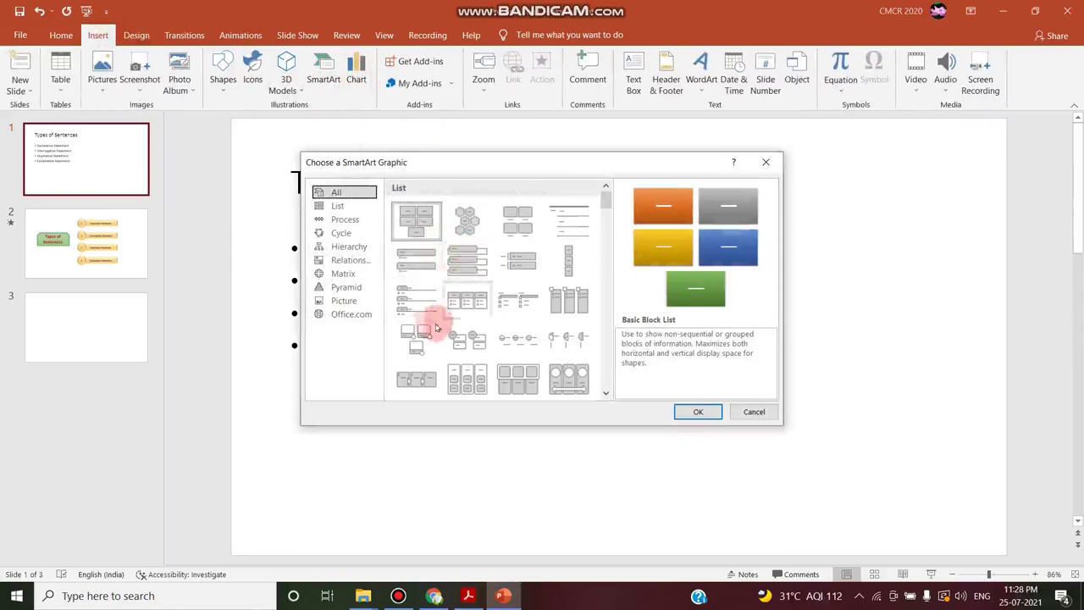
scroll(521, 314, "down", 3)
scroll(521, 314, "down", 2)
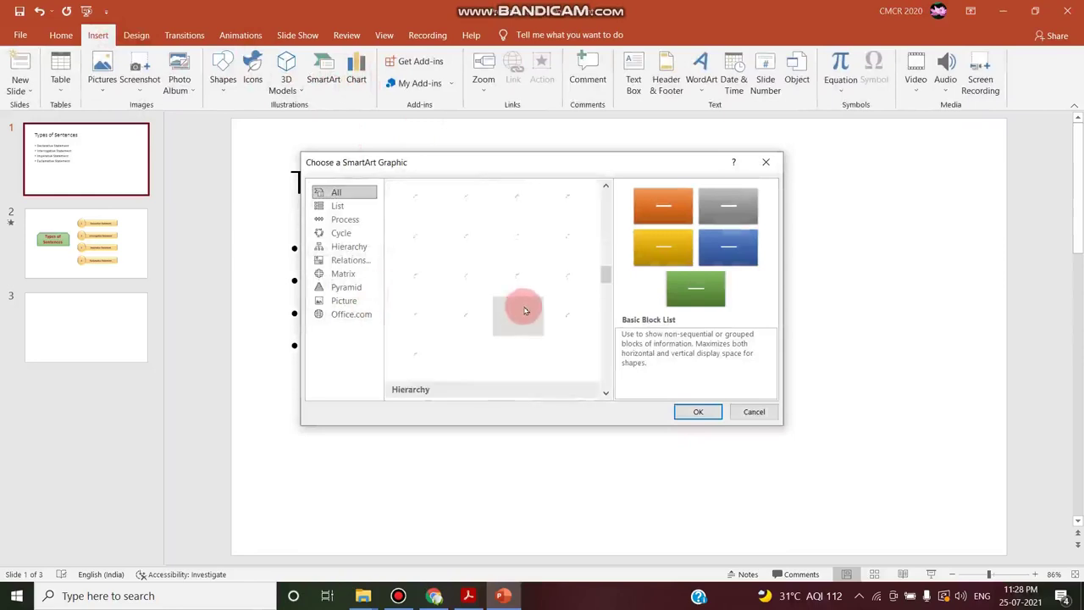
scroll(523, 313, "up", 6)
left_click(759, 412)
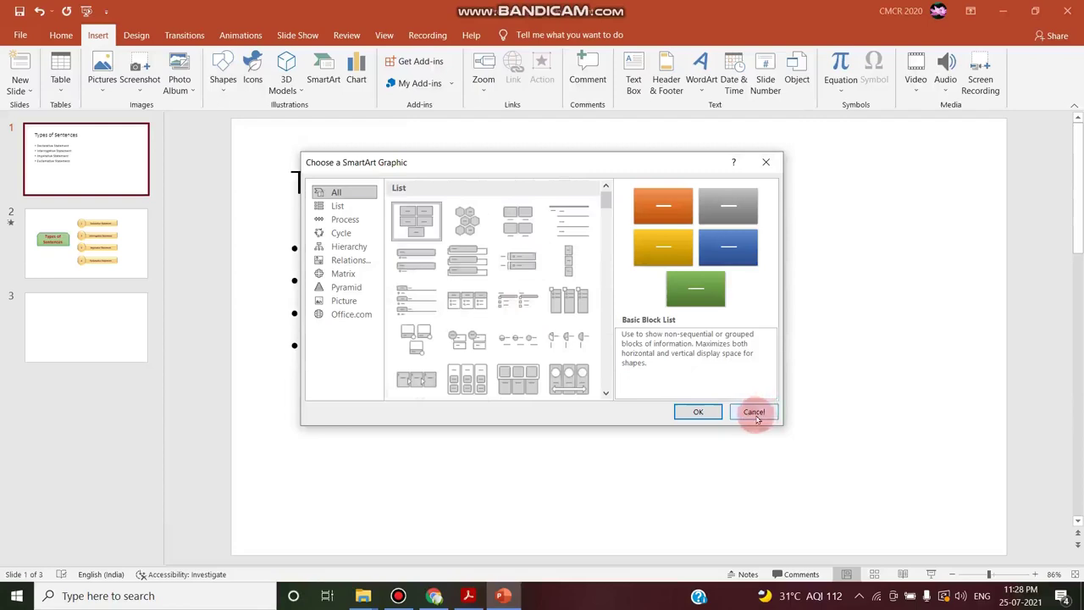
left_click(754, 413)
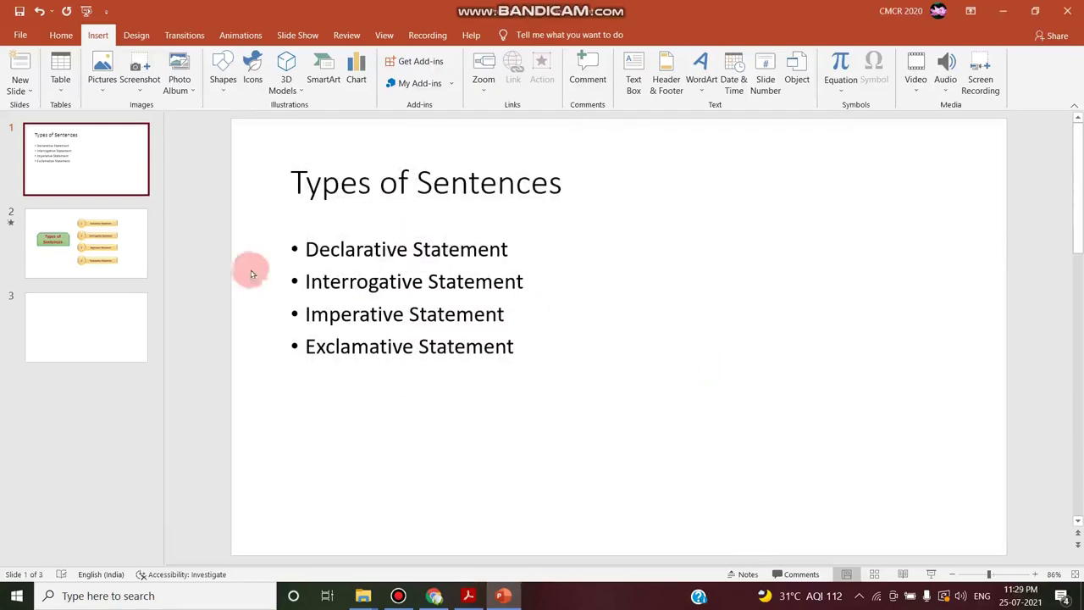
left_click(143, 248)
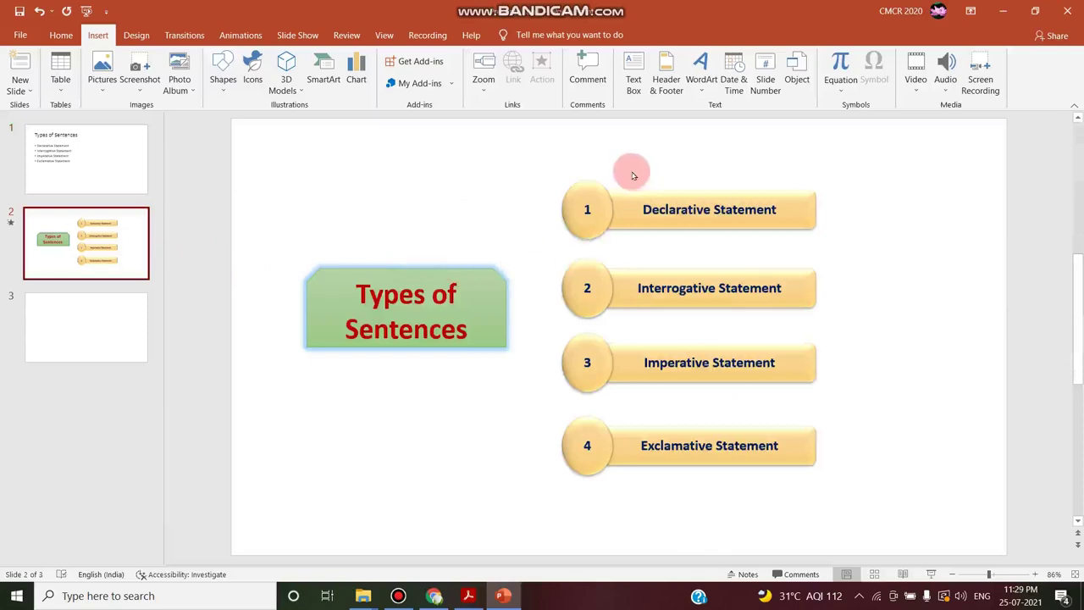
left_click(106, 148)
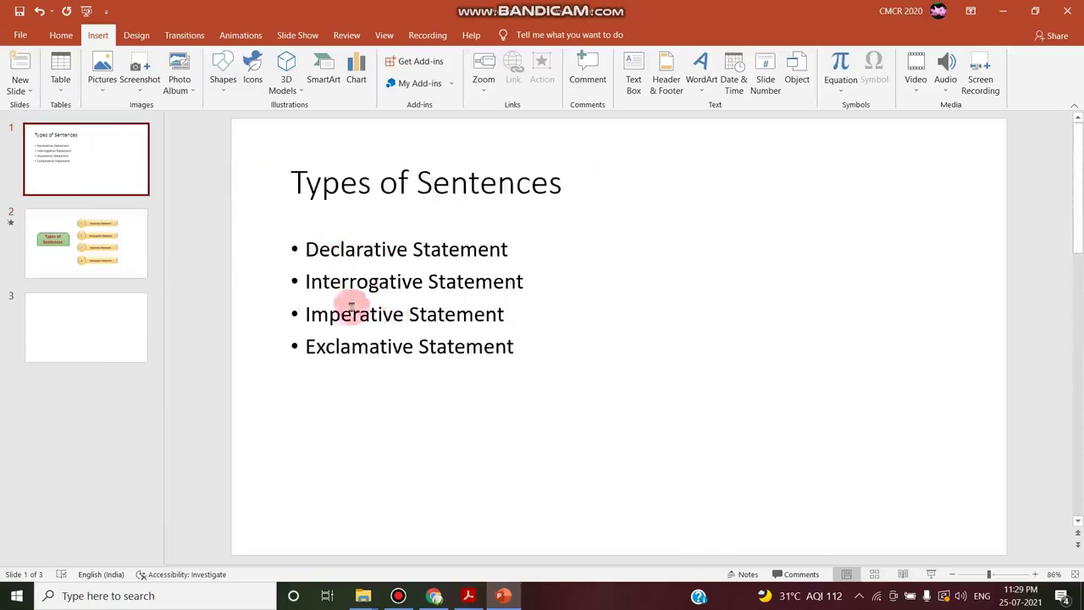
left_click(115, 249)
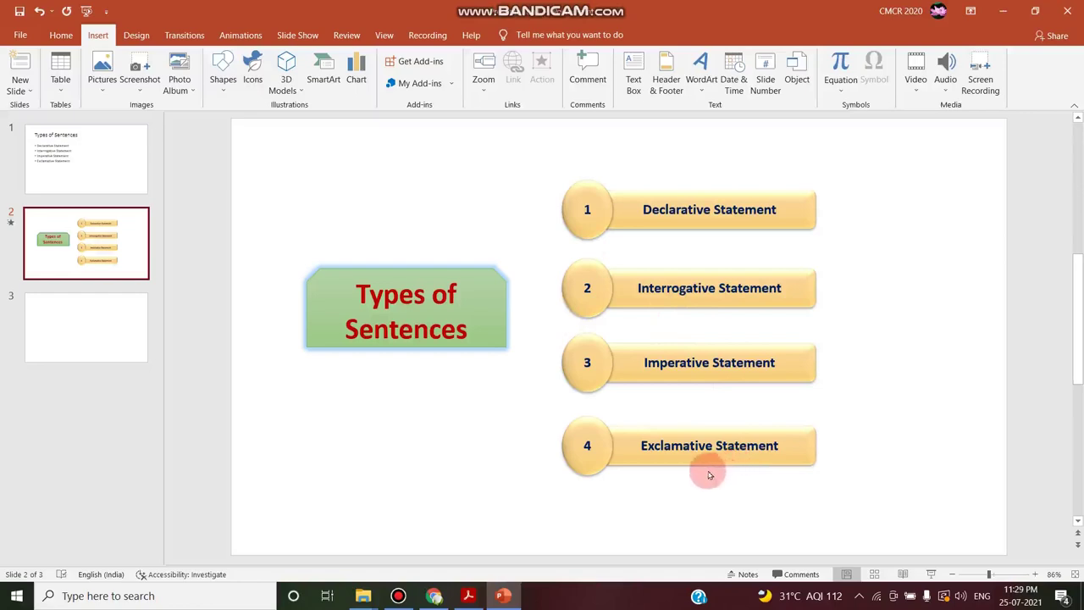
left_click(47, 341)
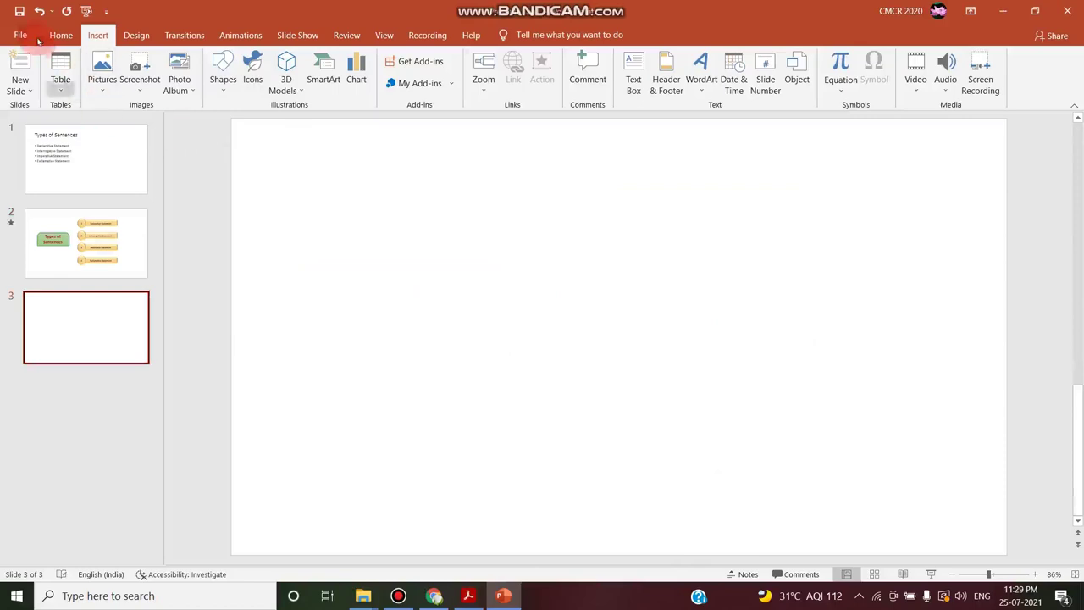
Draw a Flowchart: Off-page Connector shape on the left side of slide 3
left_click(222, 80)
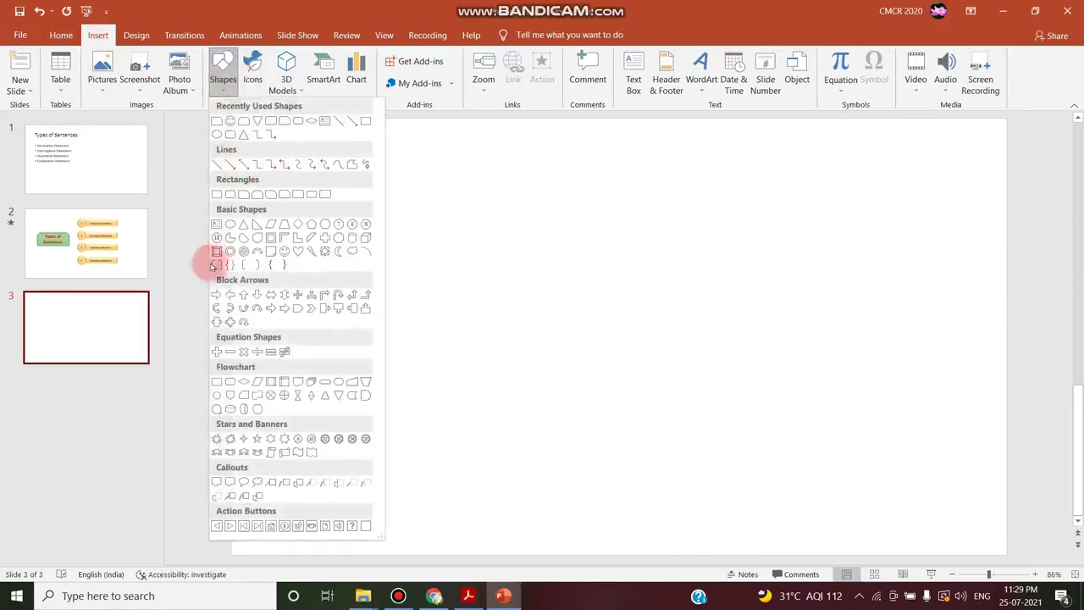
left_click(231, 396)
left_click_drag(284, 286, 468, 408)
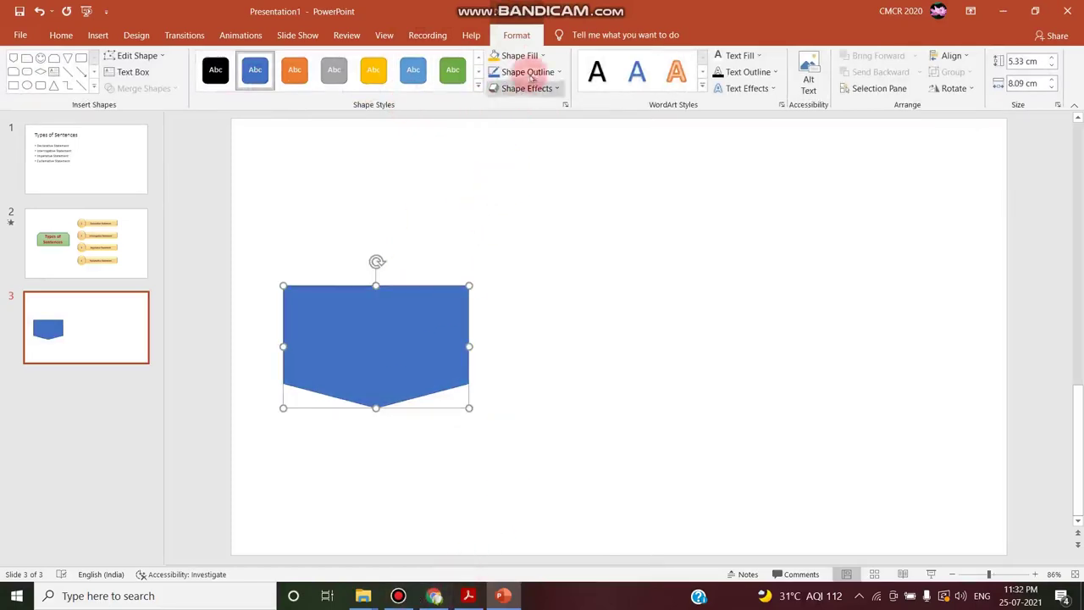
Fill the shape purple and apply the first Bevel effect
left_click(546, 58)
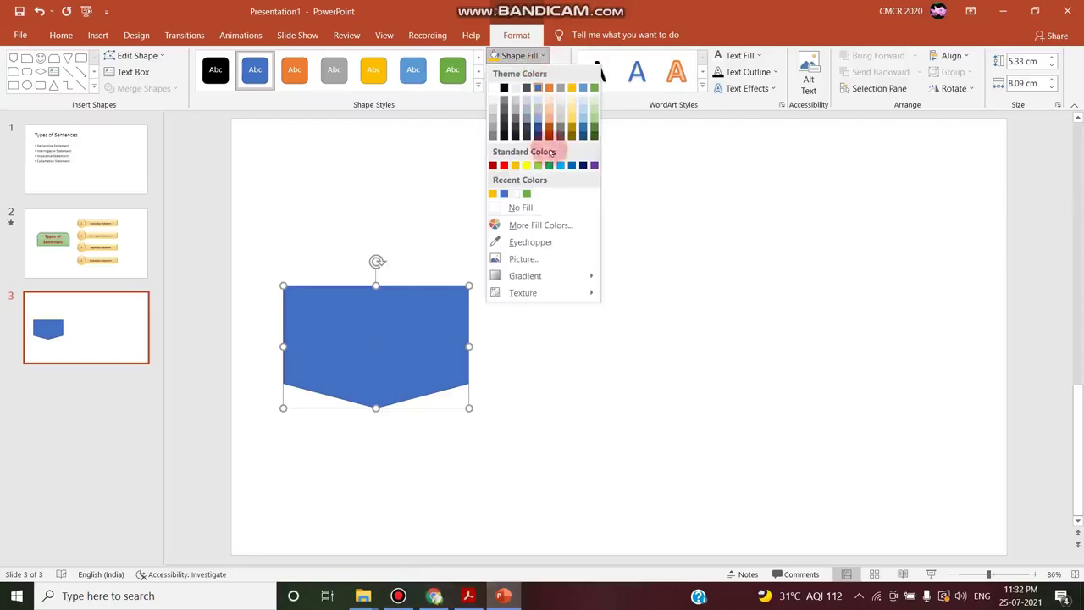
left_click(594, 165)
left_click(546, 88)
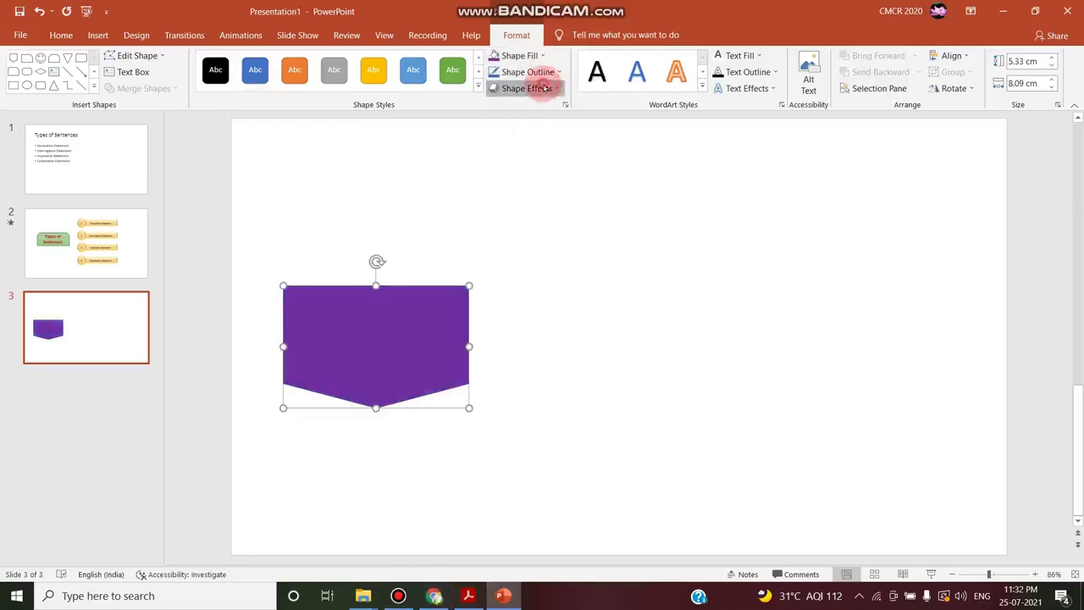
mouse_move(562, 115)
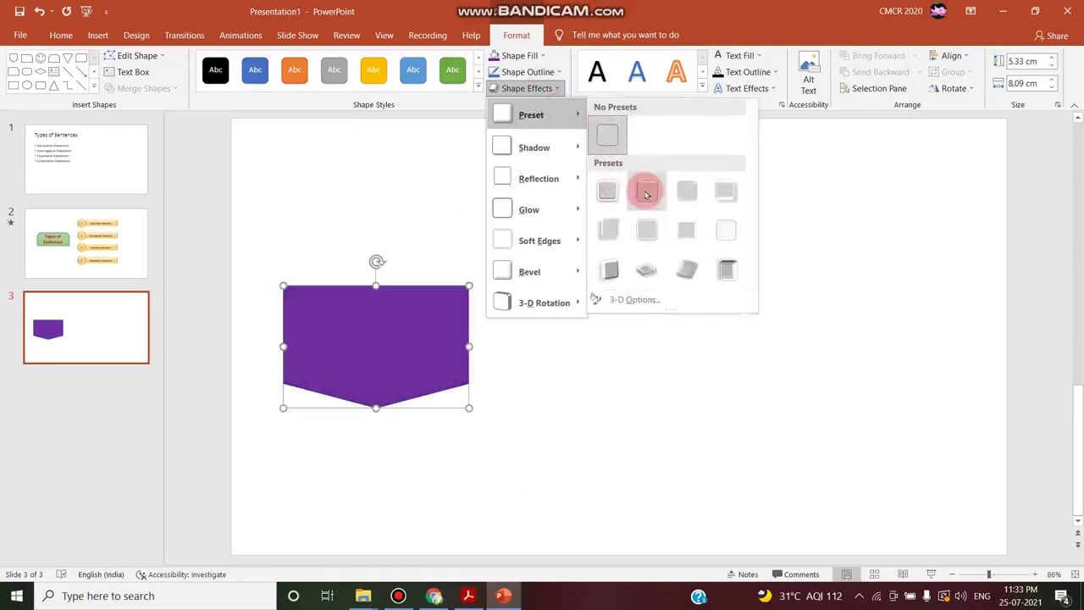
mouse_move(551, 155)
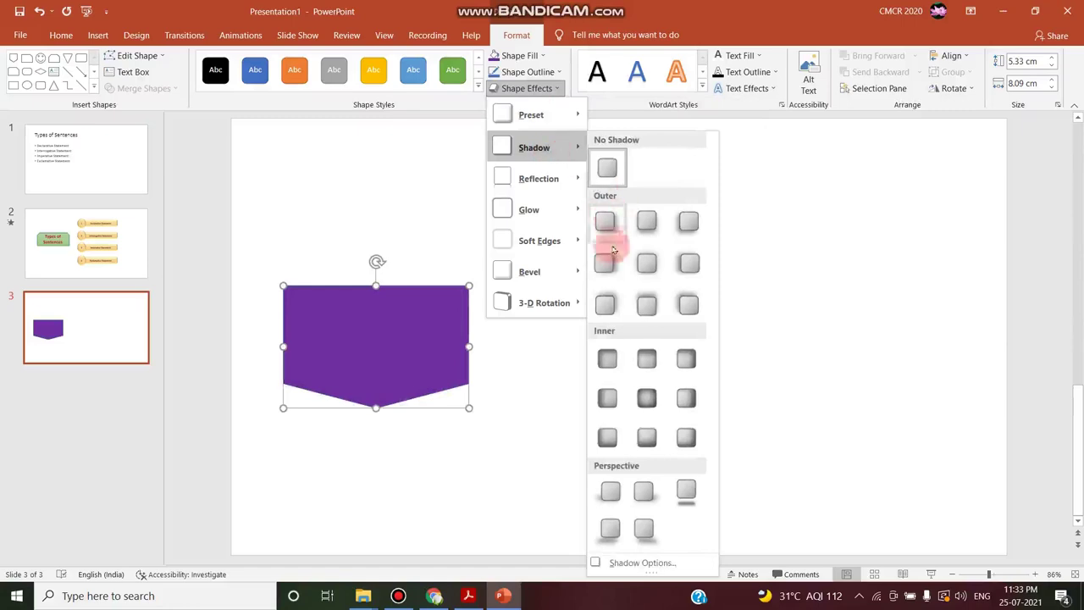
mouse_move(499, 271)
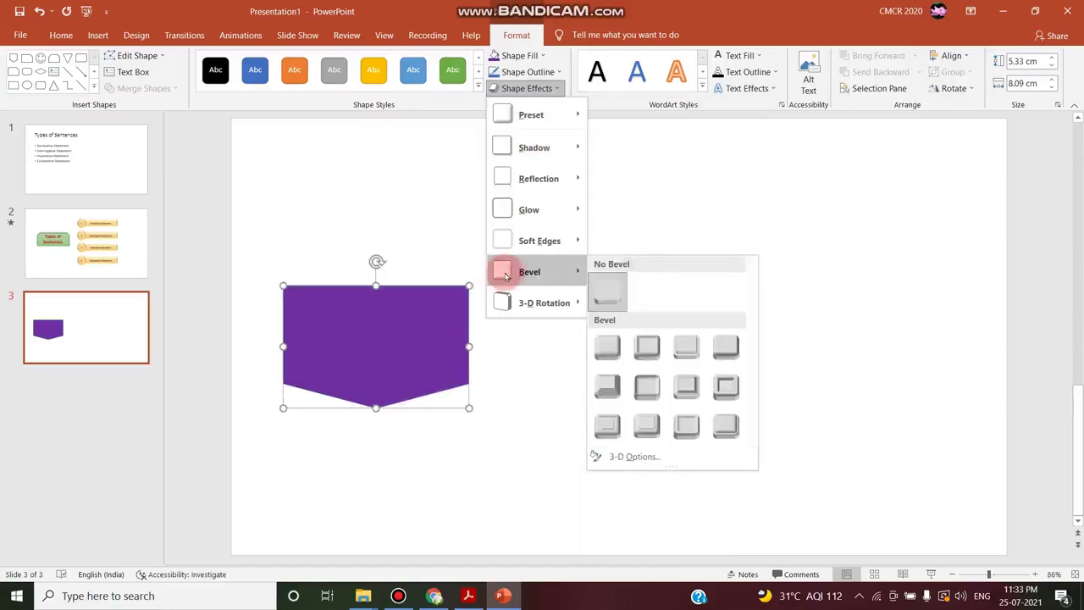
left_click(619, 352)
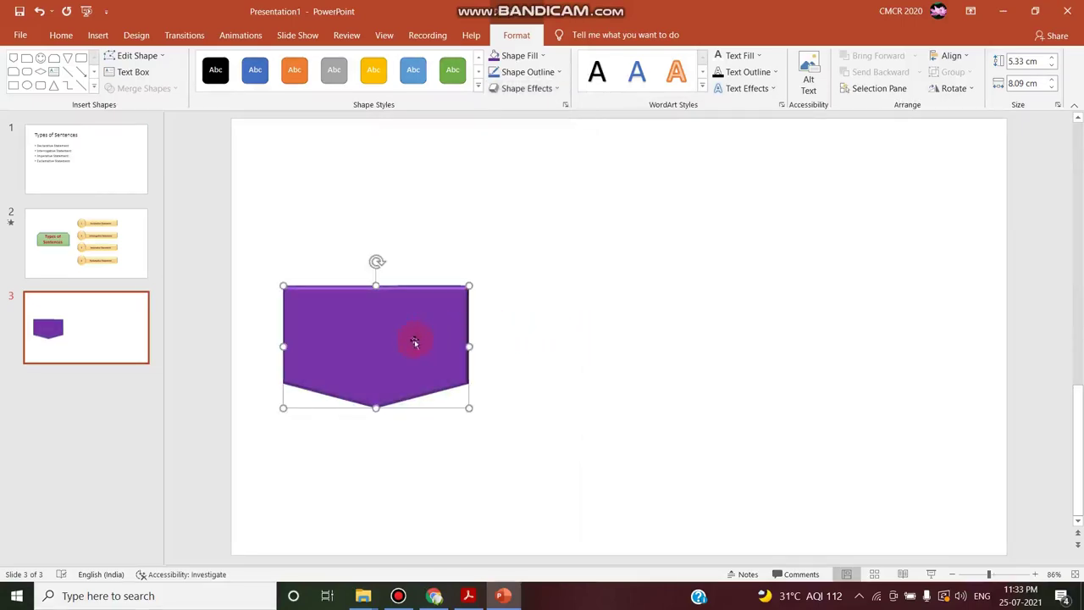
left_click(386, 346)
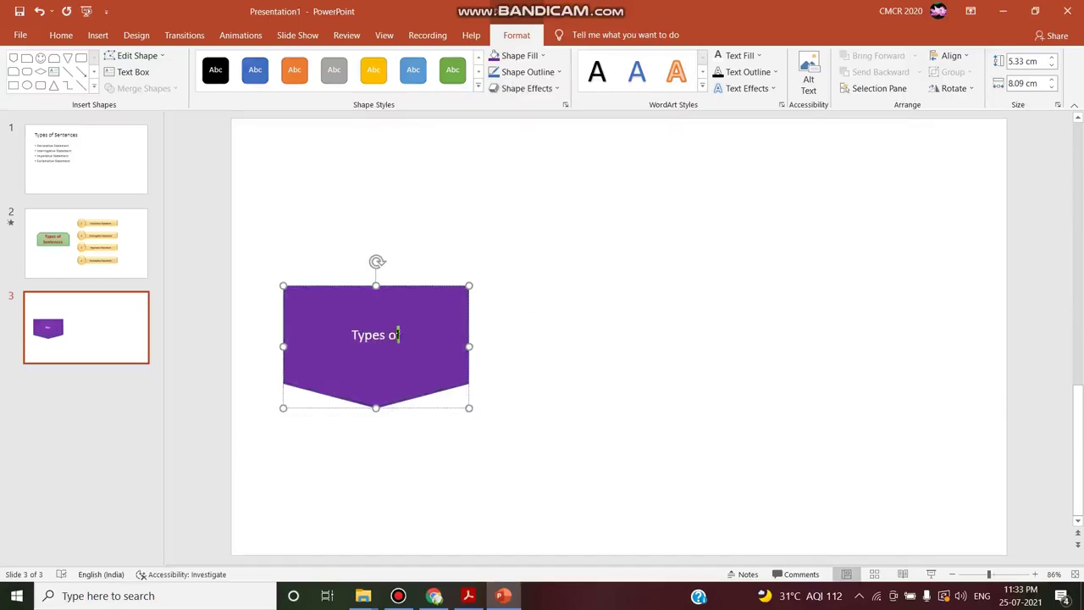
Finish typing 'Types of Sentences' in the banner and select the text
type("Sente")
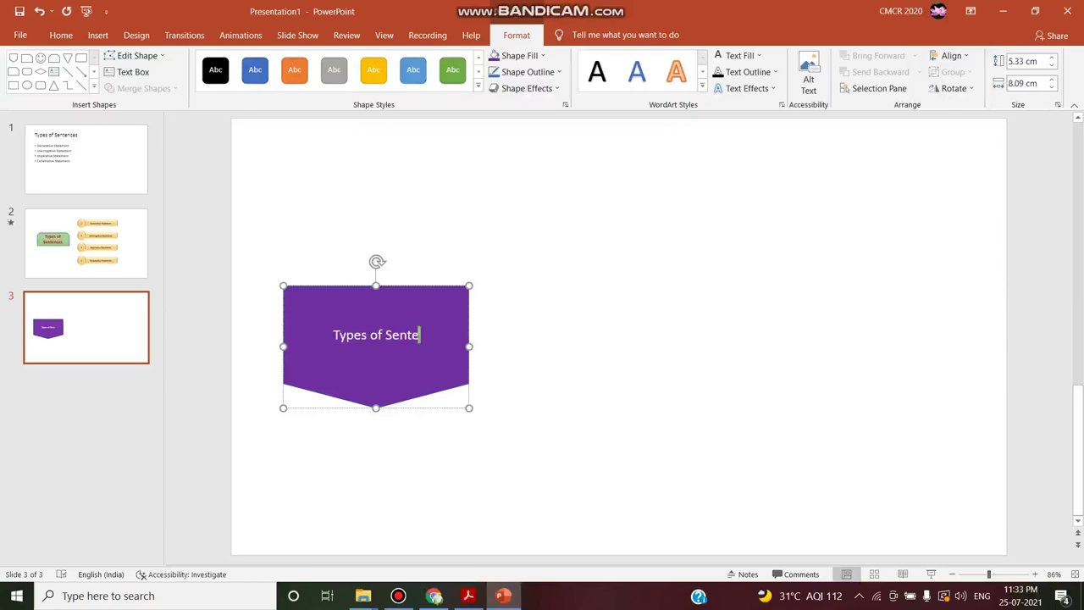
type("nces")
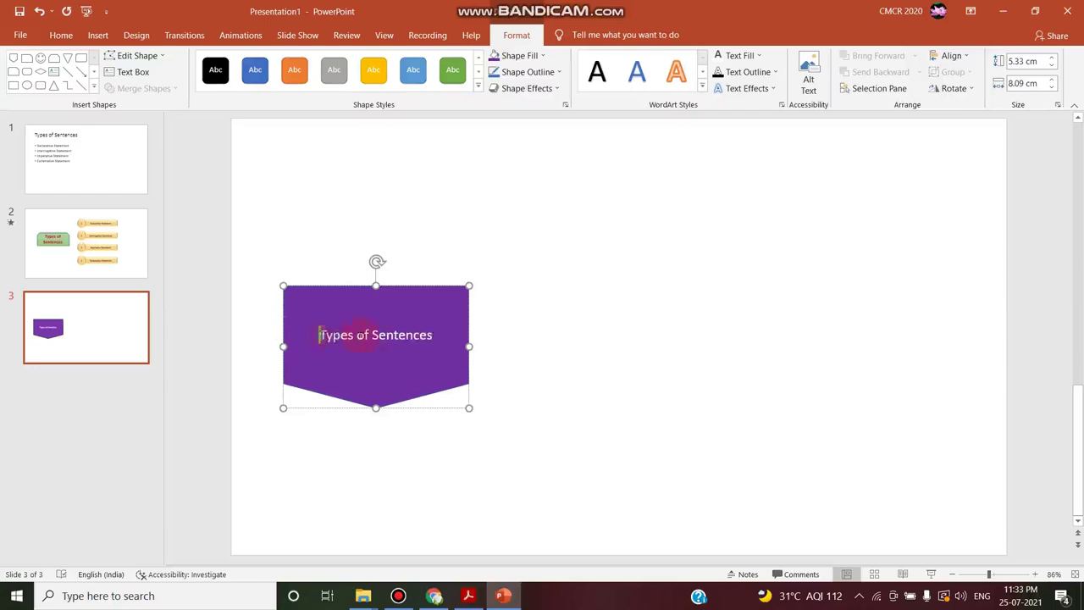
left_click_drag(433, 335, 319, 334)
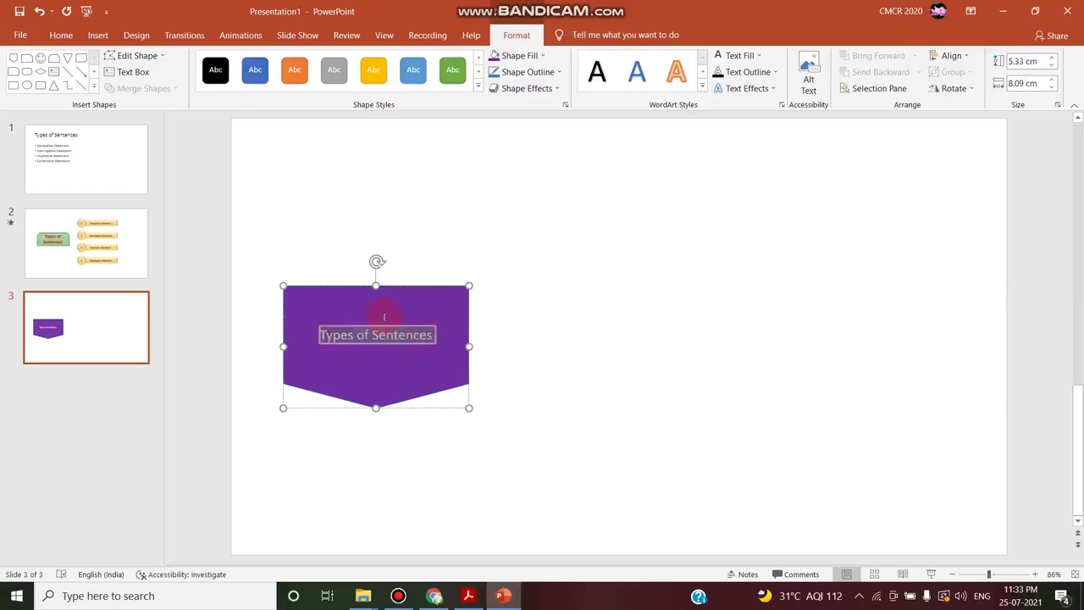
left_click(61, 41)
key("Escape")
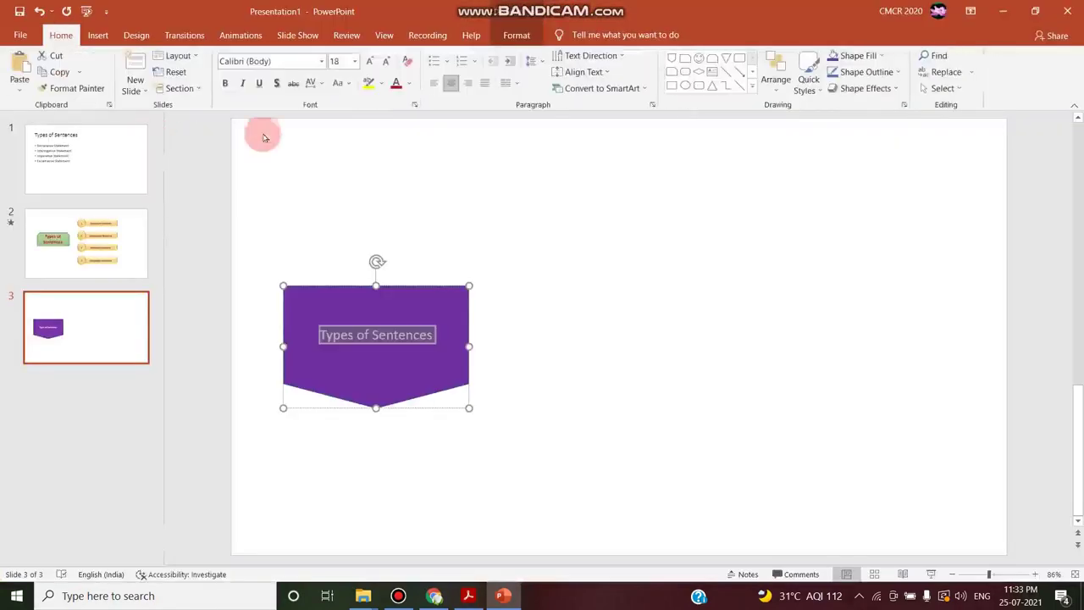
Format the banner text 32 pt, bold and red
left_click(357, 63)
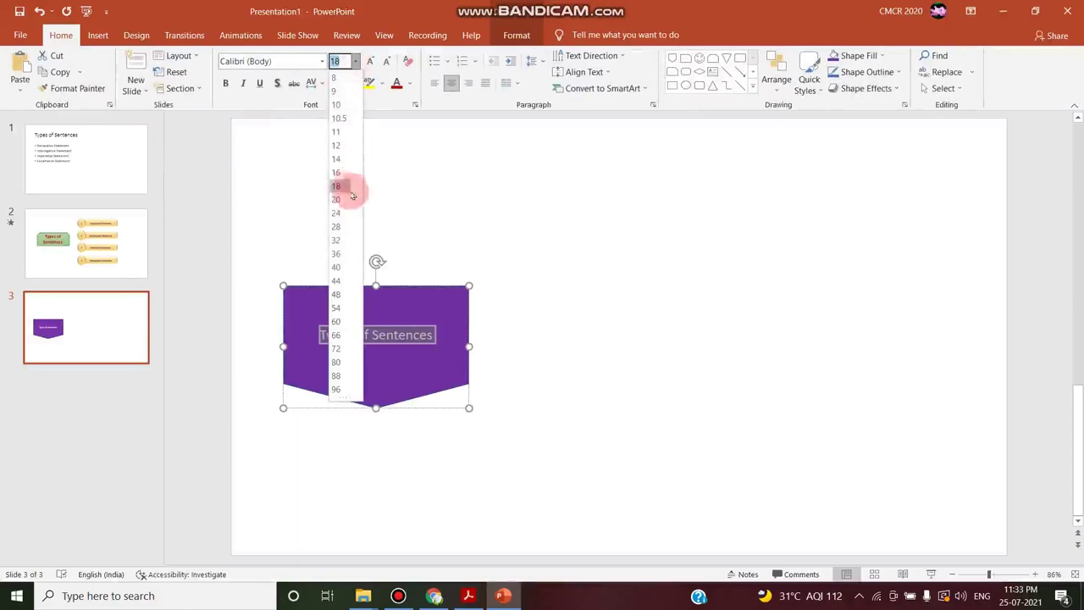
left_click(346, 234)
left_click(225, 82)
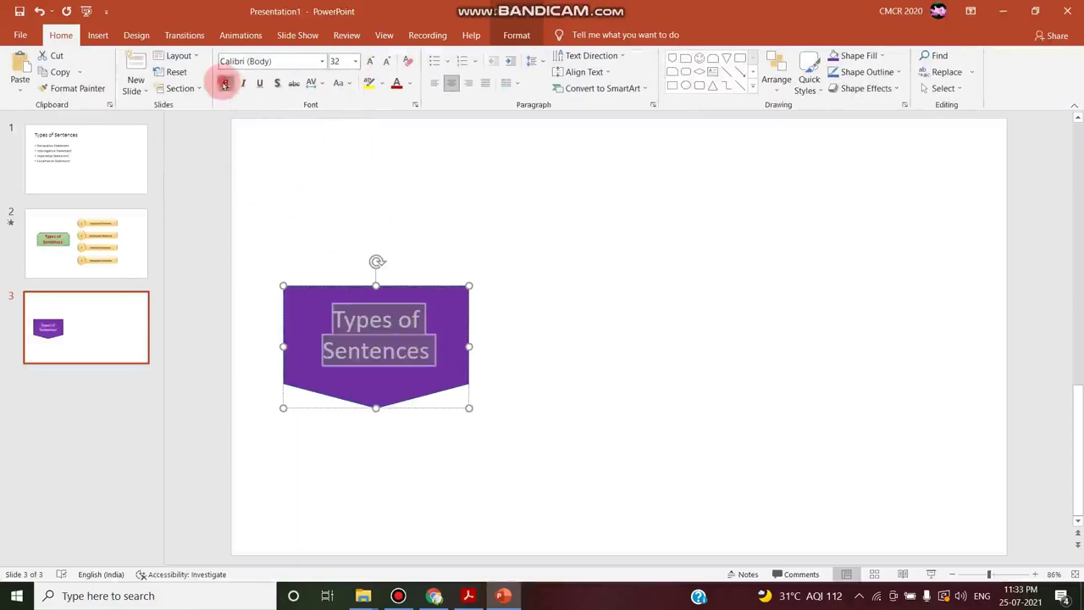
left_click(396, 83)
left_click(542, 213)
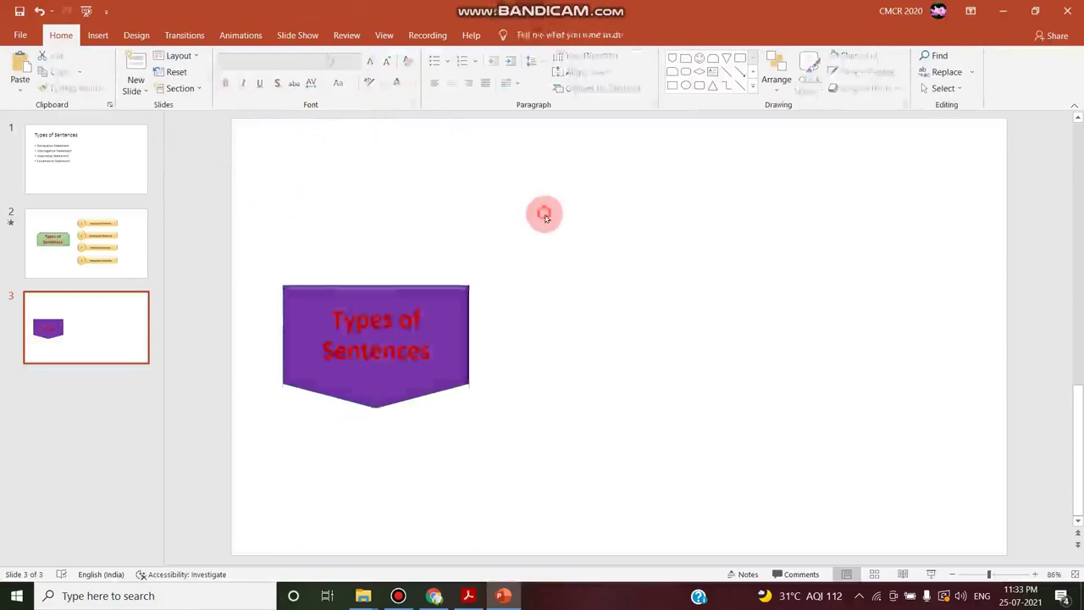
Recolour the banner text yellow and compare it with slide 2
left_click(320, 313)
left_click_drag(327, 311, 464, 351)
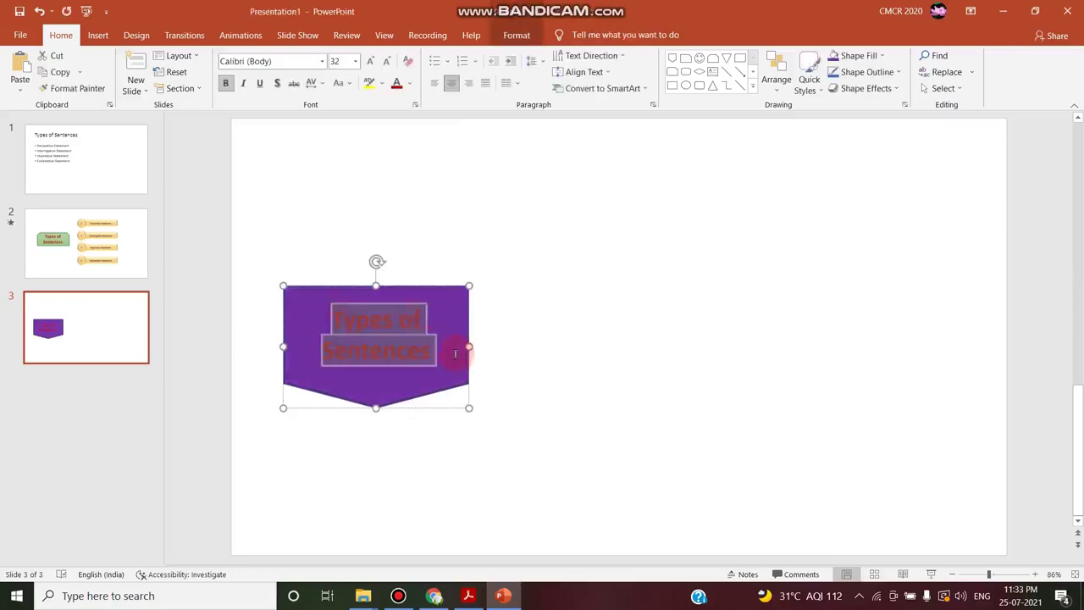
left_click(411, 89)
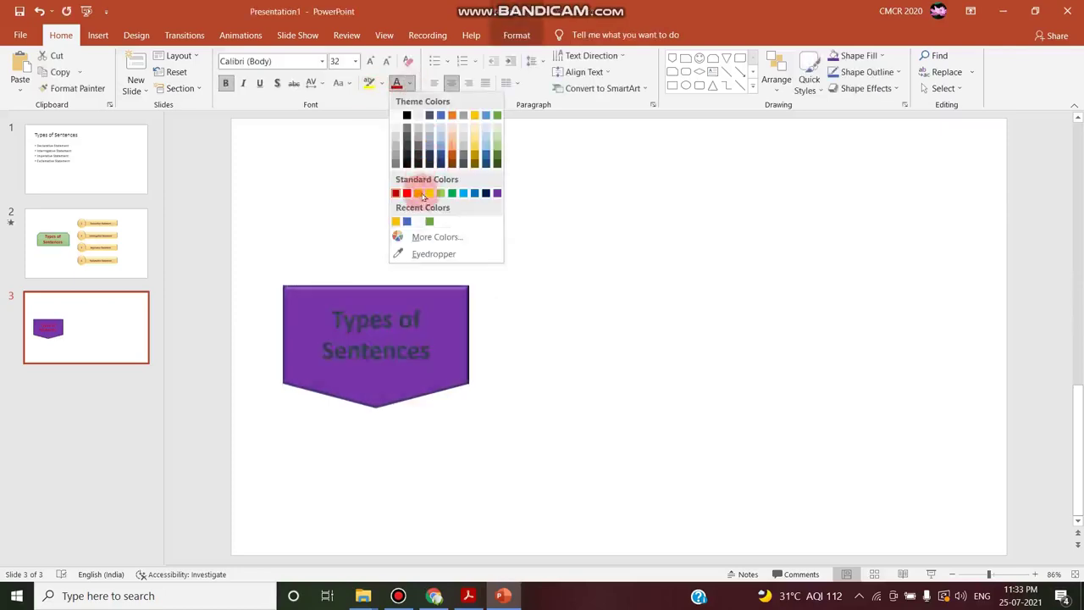
left_click(426, 192)
left_click(555, 239)
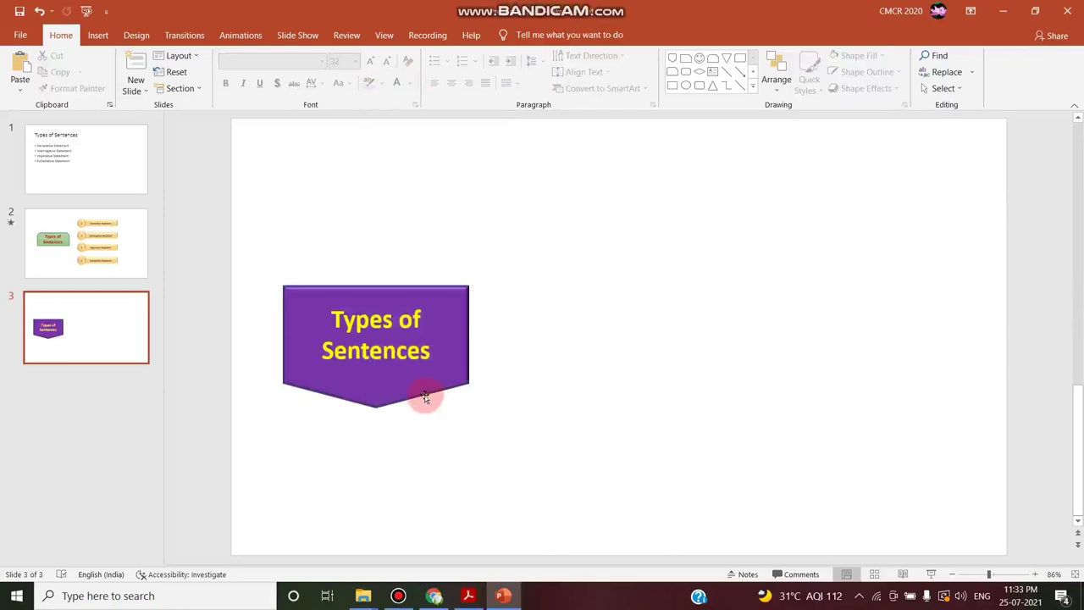
left_click(140, 225)
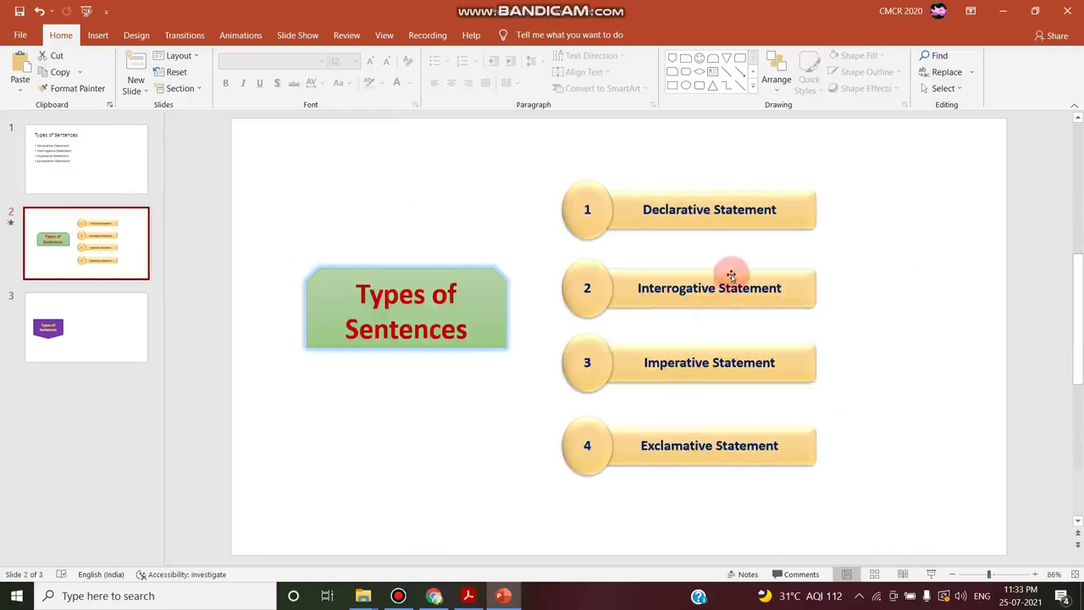
left_click(104, 322)
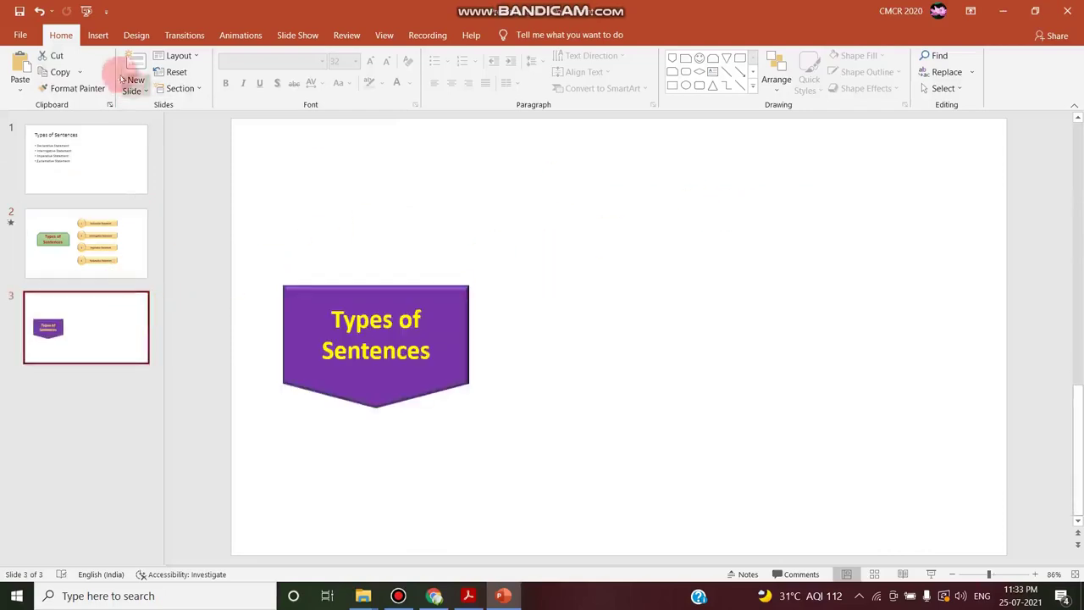
left_click(98, 35)
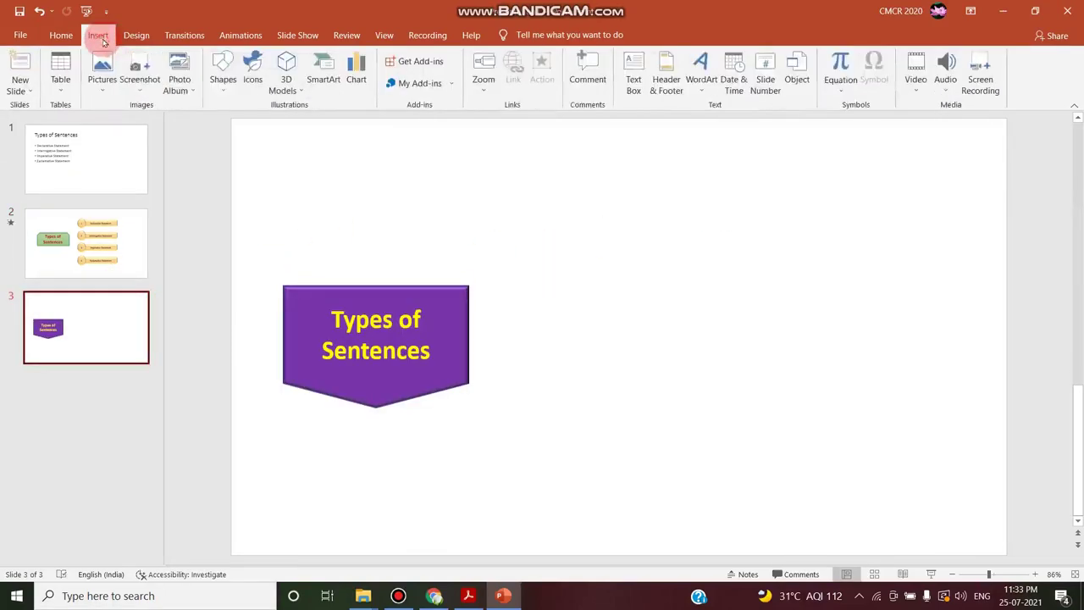
Draw an oval circle above-right of the banner
left_click(222, 74)
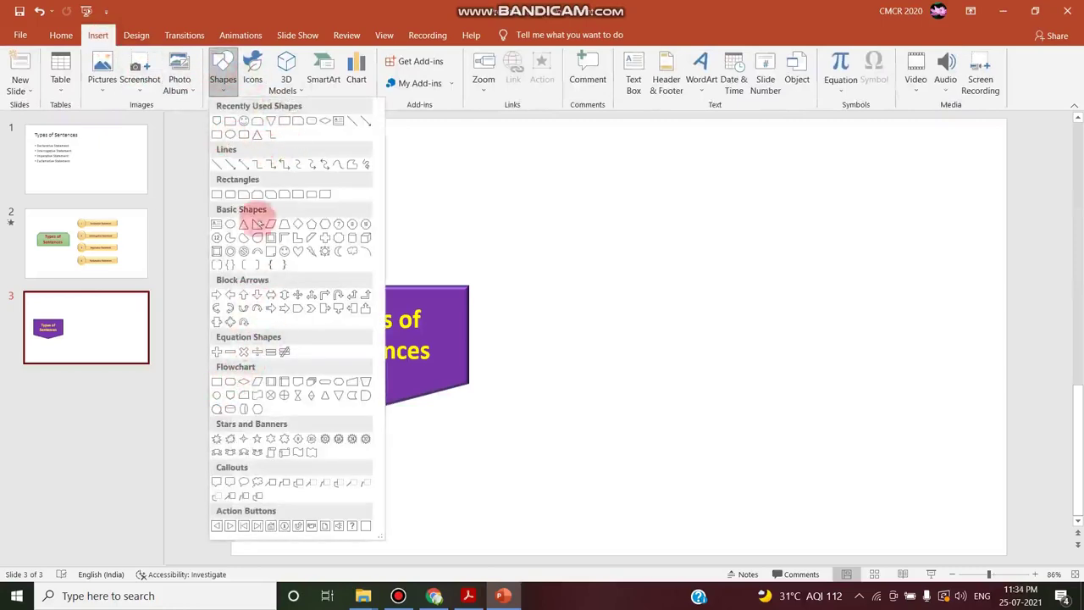
left_click(229, 136)
left_click_drag(549, 201, 606, 248)
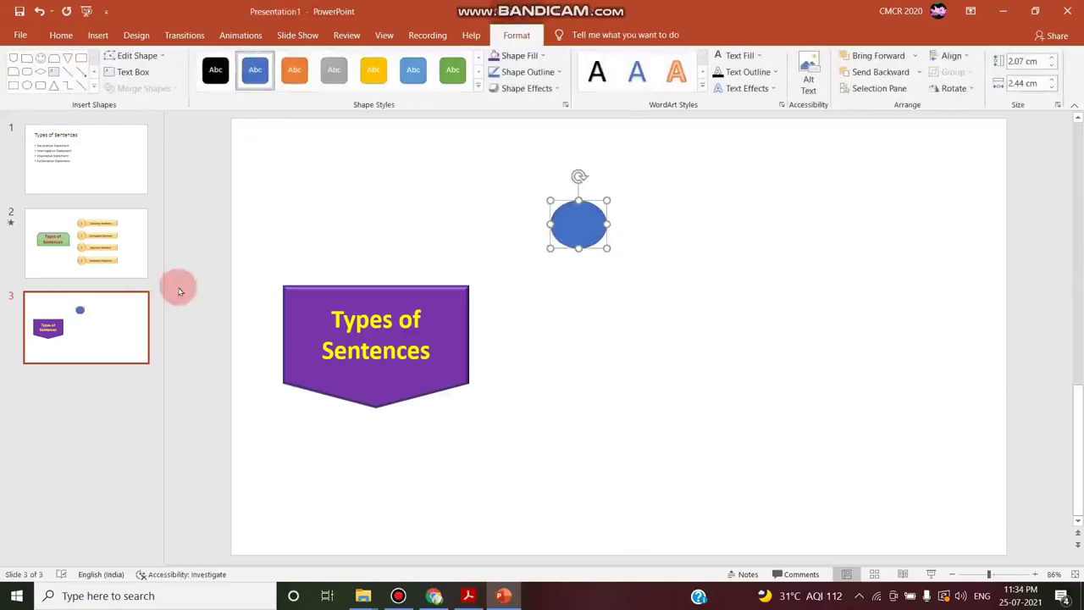
left_click(705, 244)
left_click(592, 220)
left_click(630, 220)
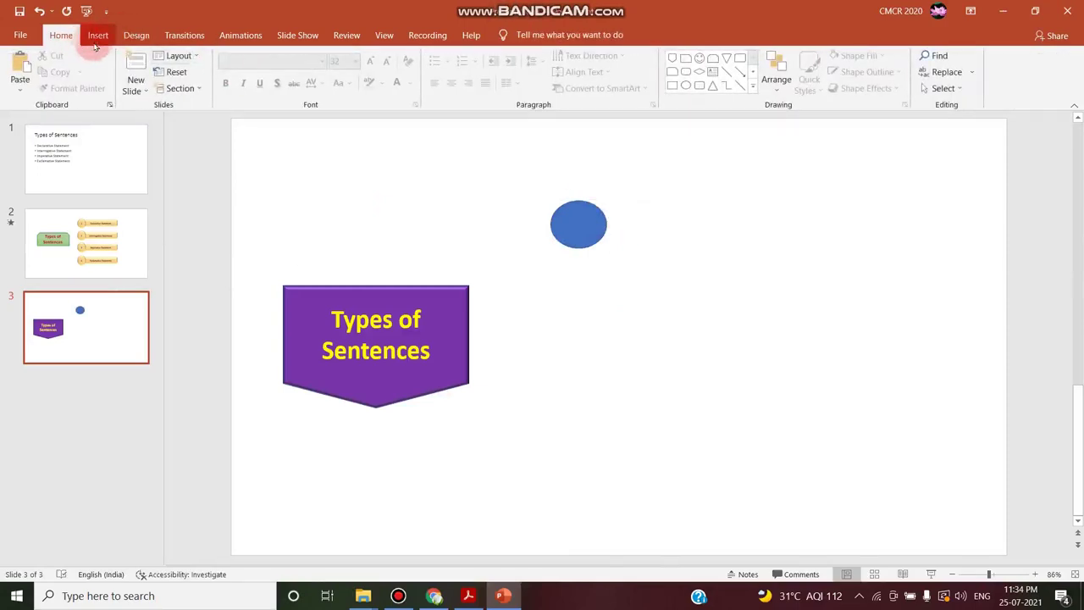
Draw a long rectangle bar beside the circle and send it to back
left_click(95, 44)
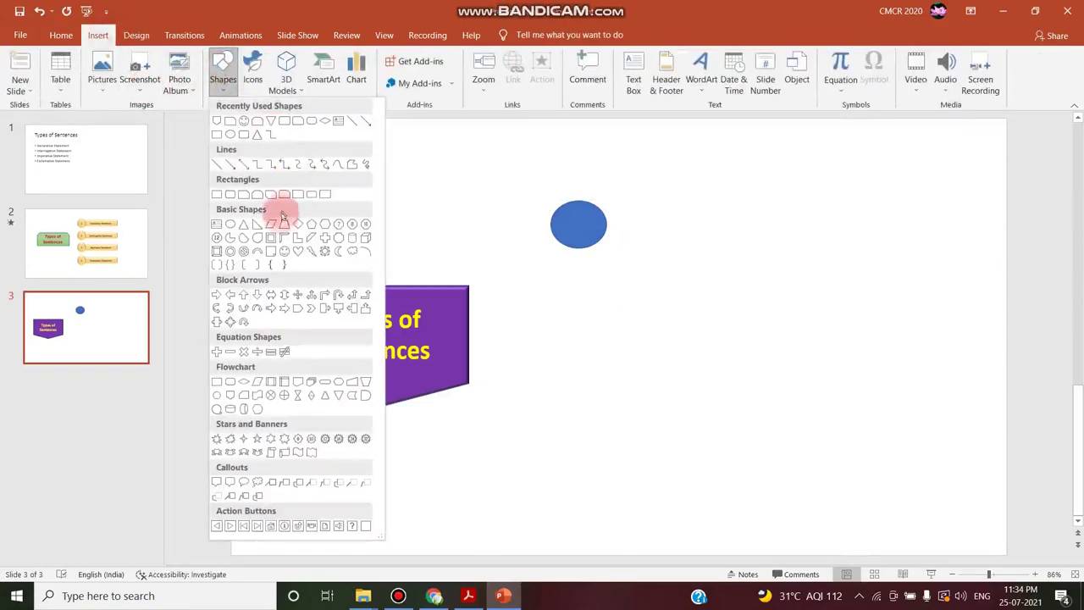
left_click(218, 195)
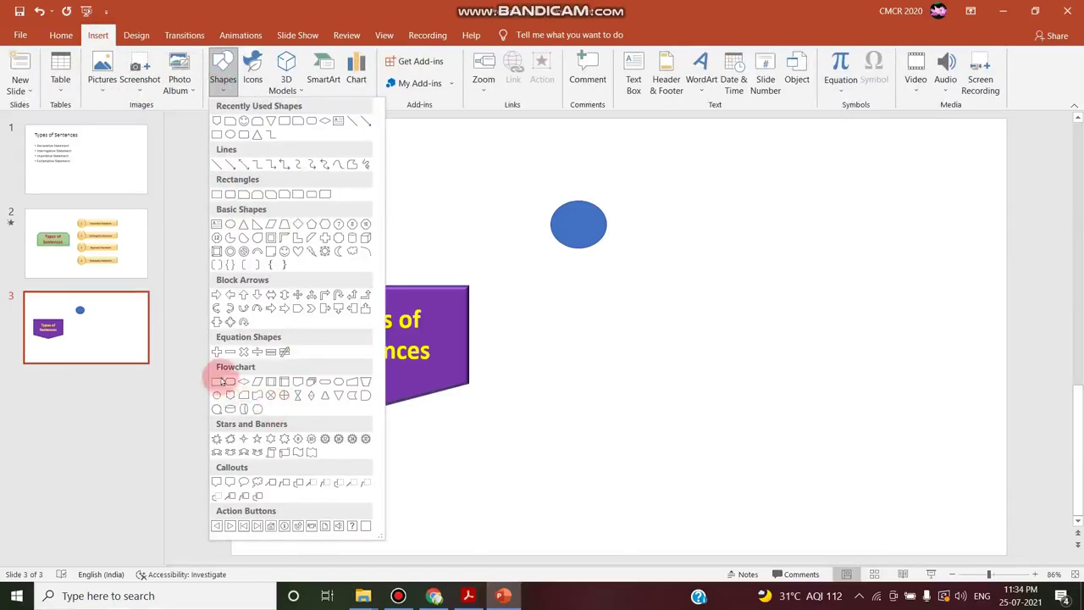
left_click_drag(606, 208, 799, 247)
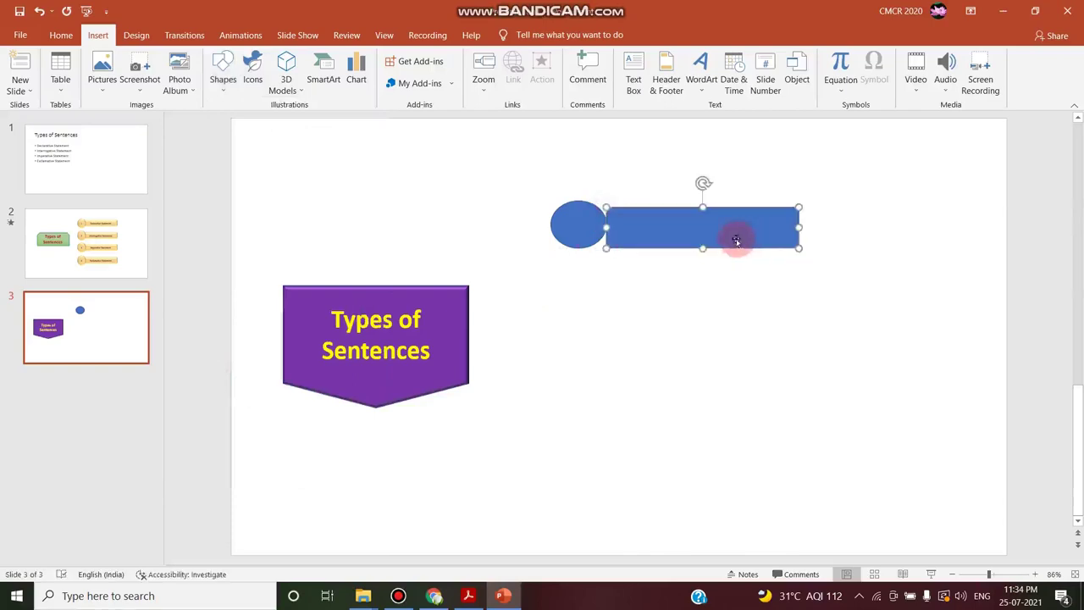
left_click_drag(723, 232, 717, 237)
right_click(716, 235)
left_click(768, 387)
left_click(777, 382)
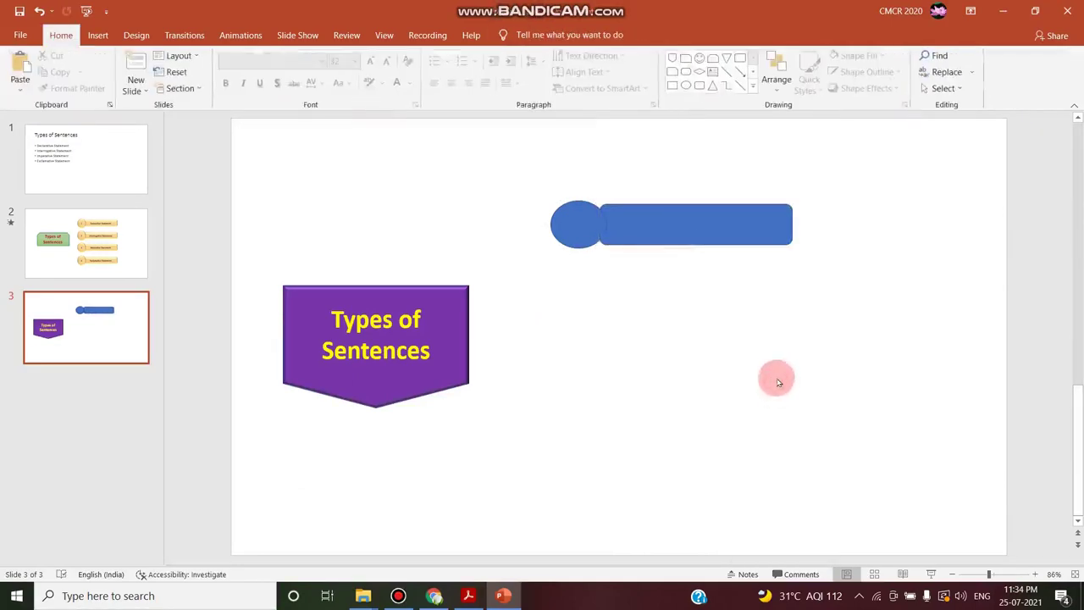
left_click(598, 227)
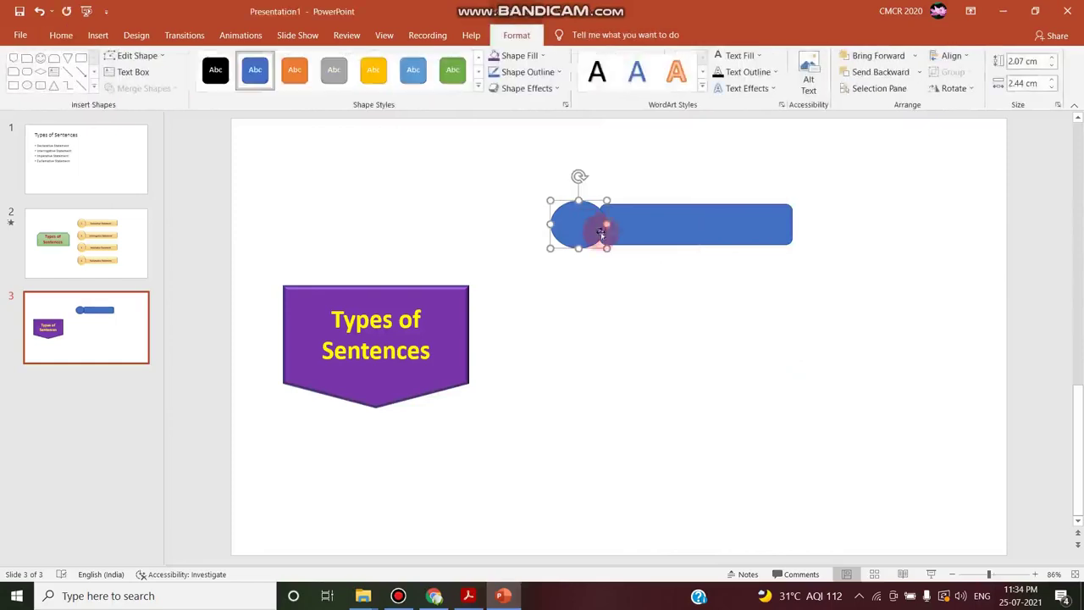
Fill the circle with Gold, Accent 4, Lighter 40%
left_click(500, 57)
left_click(543, 55)
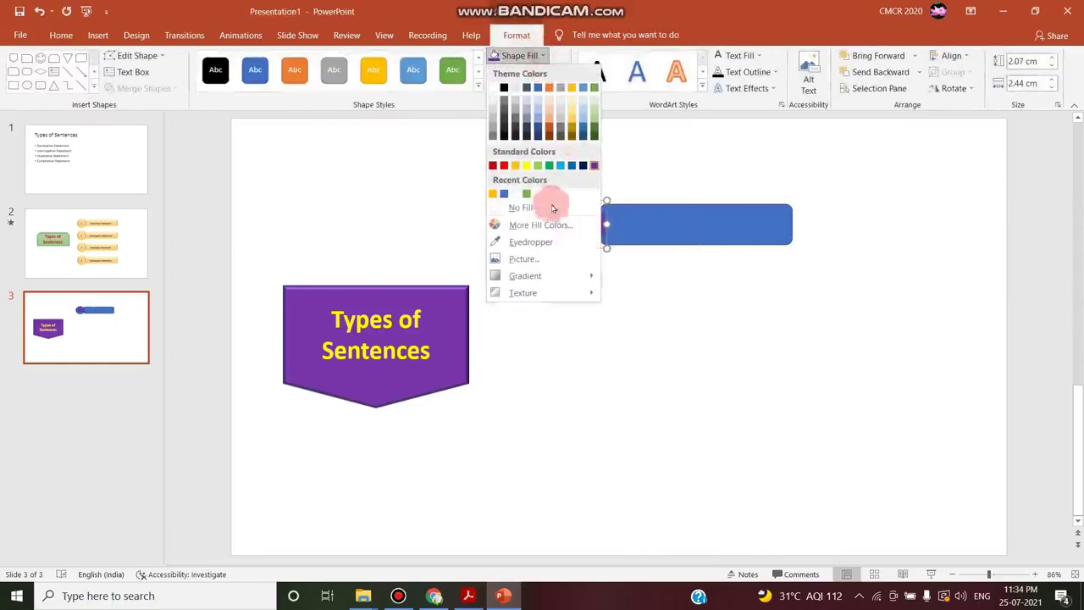
left_click(572, 111)
left_click(651, 225)
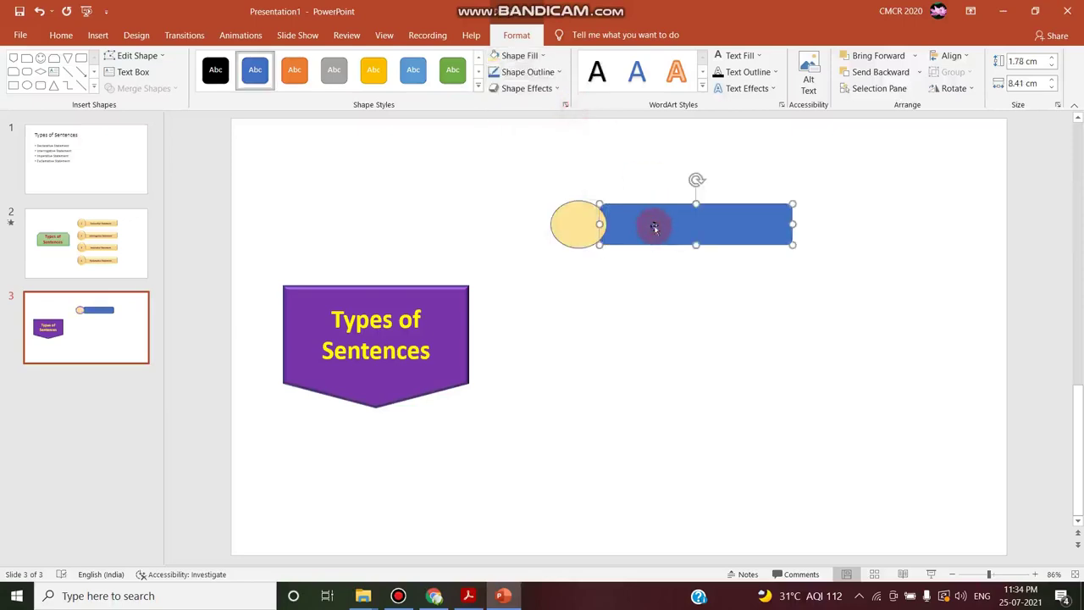
Group the gold circle with the blue bar
left_click(574, 233)
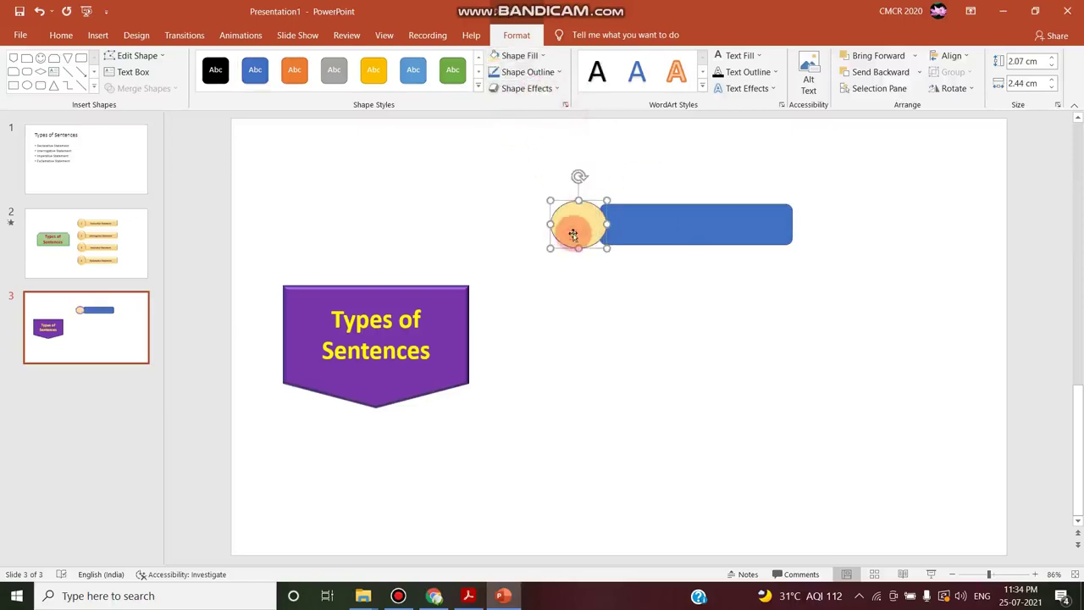
left_click(636, 242, "shift")
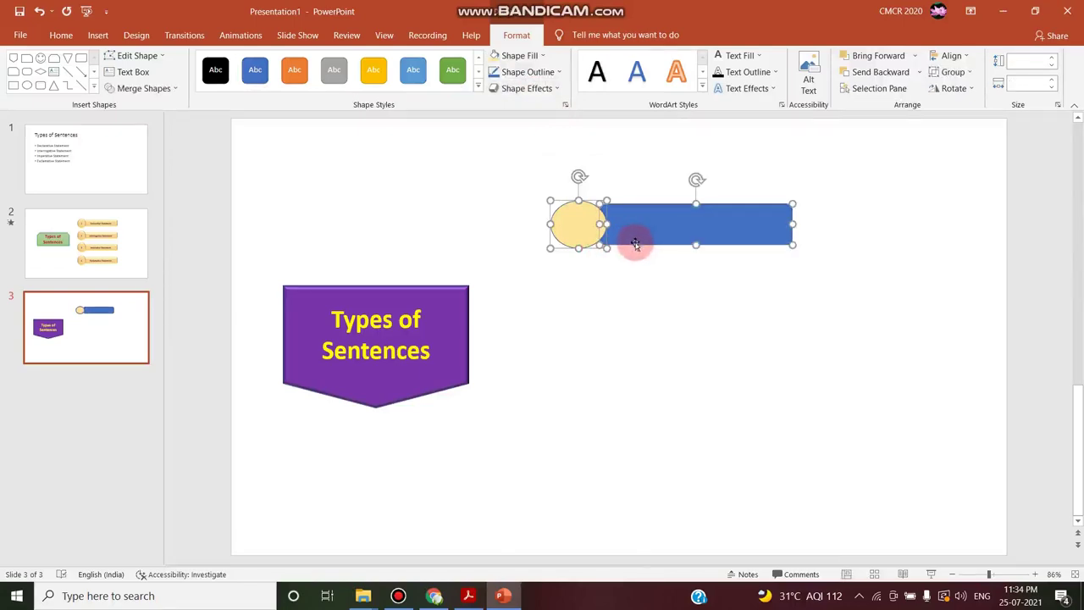
right_click(637, 235)
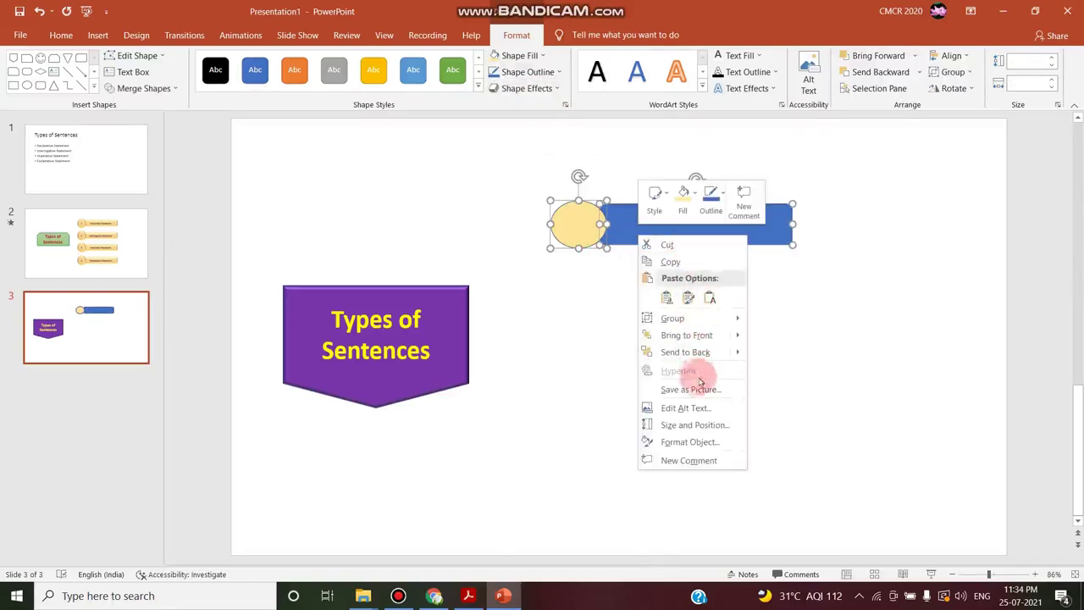
mouse_move(715, 317)
left_click(787, 317)
left_click(774, 336)
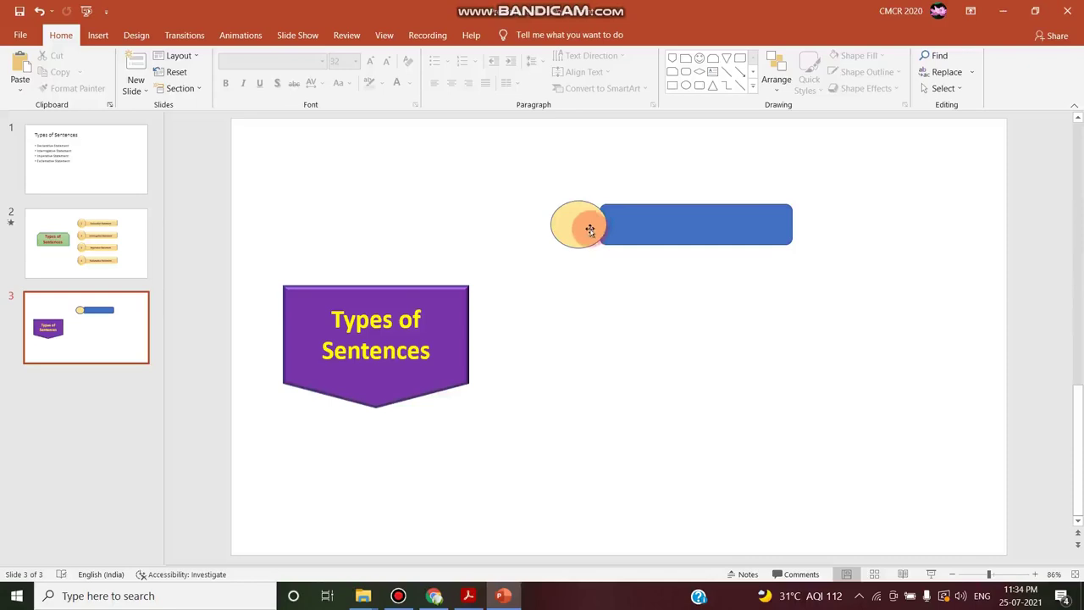
Copy the circle-and-bar group downward to form four stacked rows
left_click(590, 229)
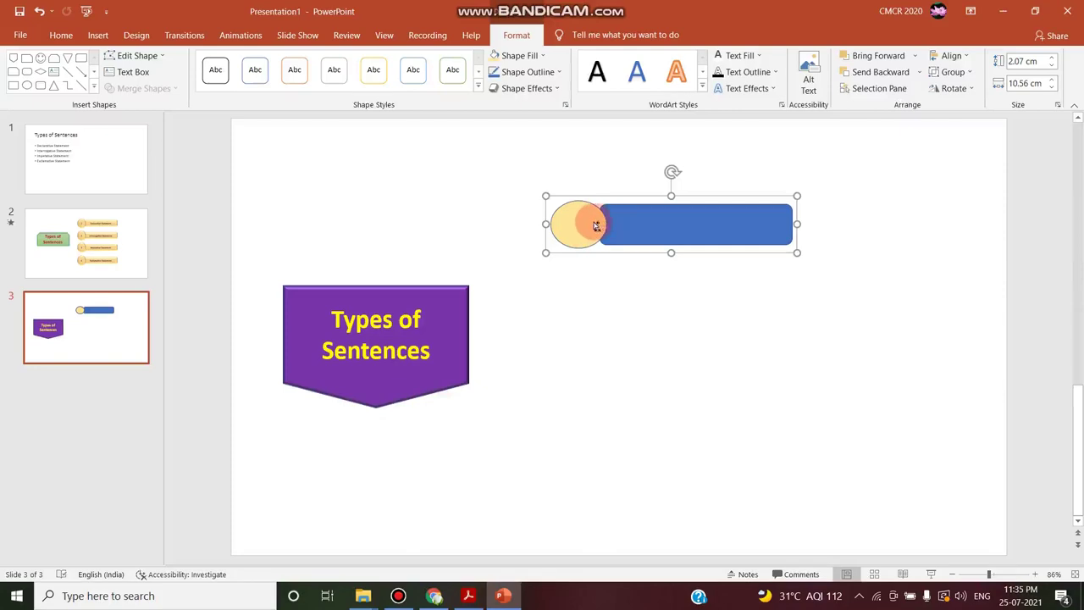
left_click_drag(622, 251, 618, 317)
left_click(677, 423)
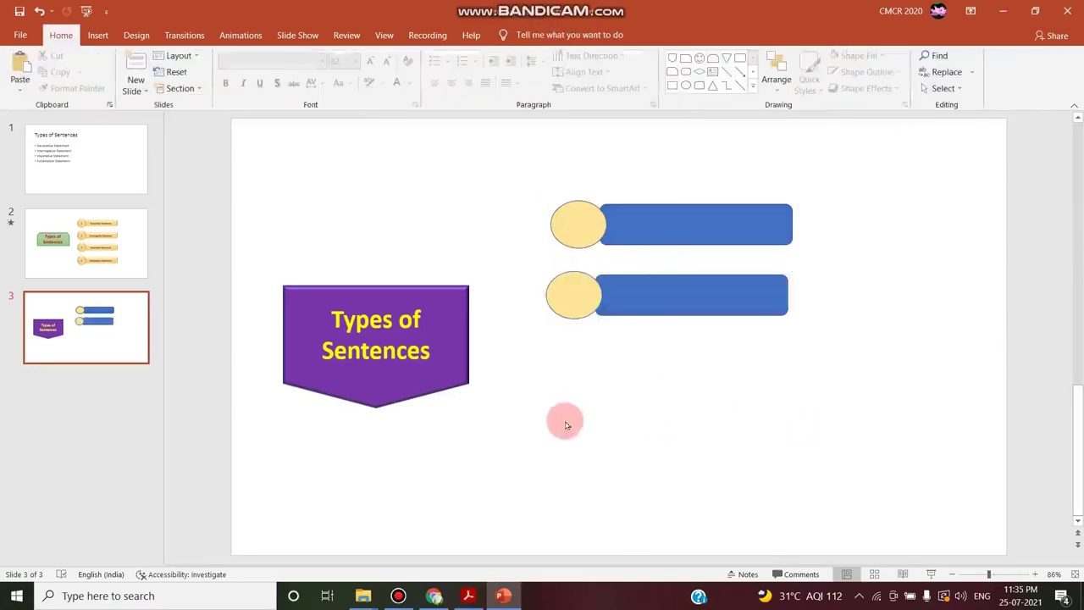
left_click(588, 296)
left_click_drag(591, 298, 603, 450)
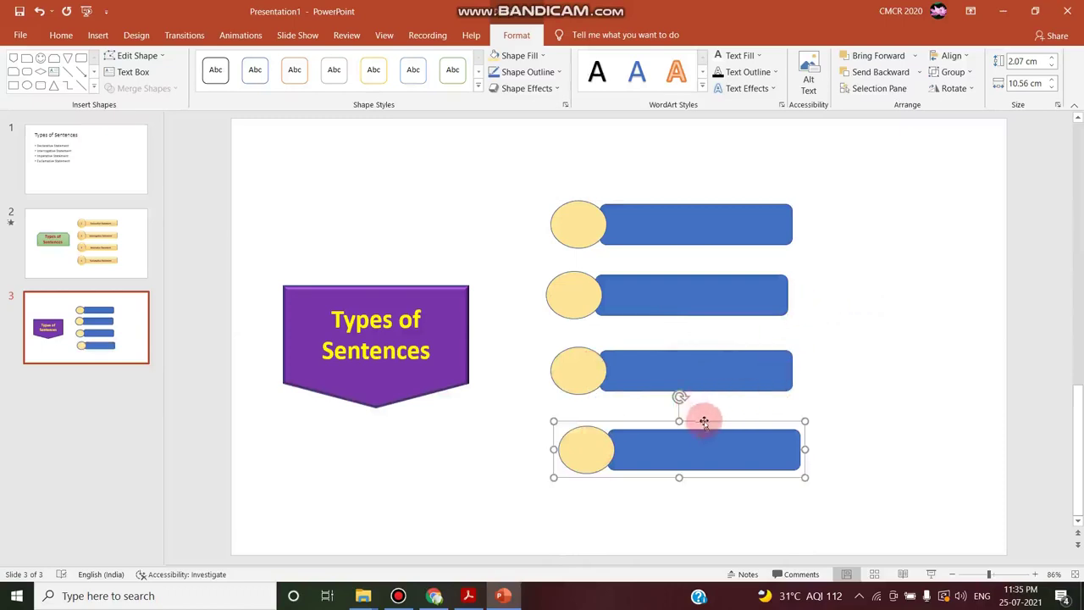
left_click(818, 348)
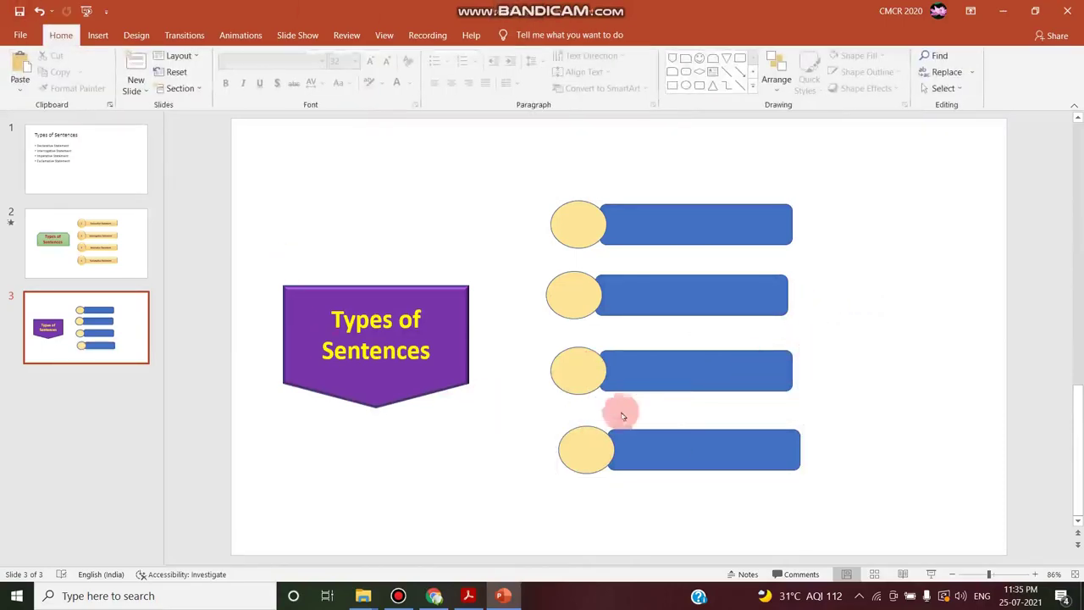
left_click(584, 225)
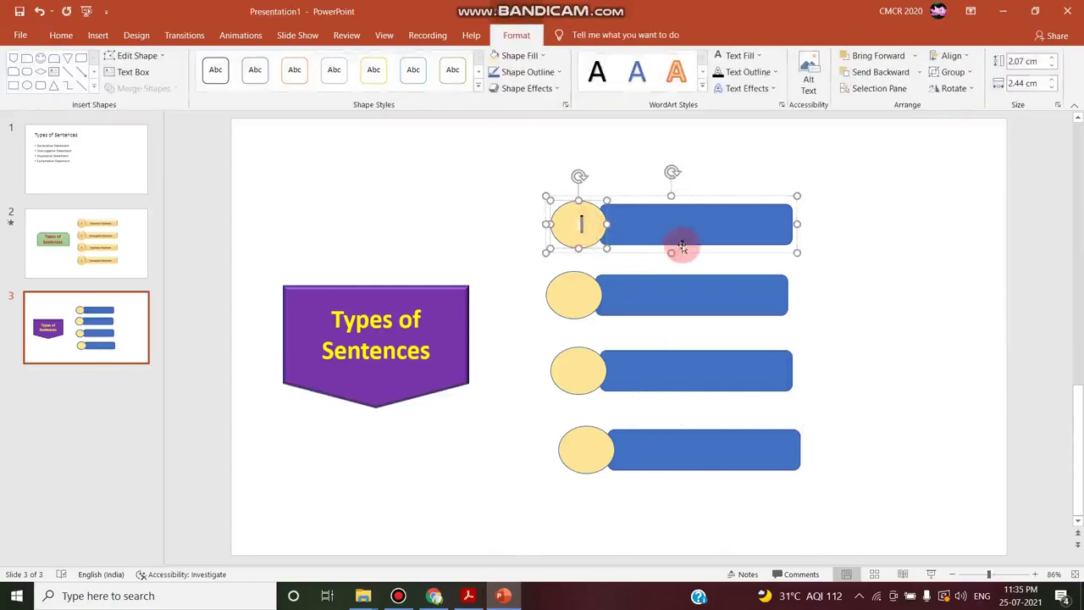
Number the circles 1 to 4 top to bottom, then select the 1
left_click(571, 295)
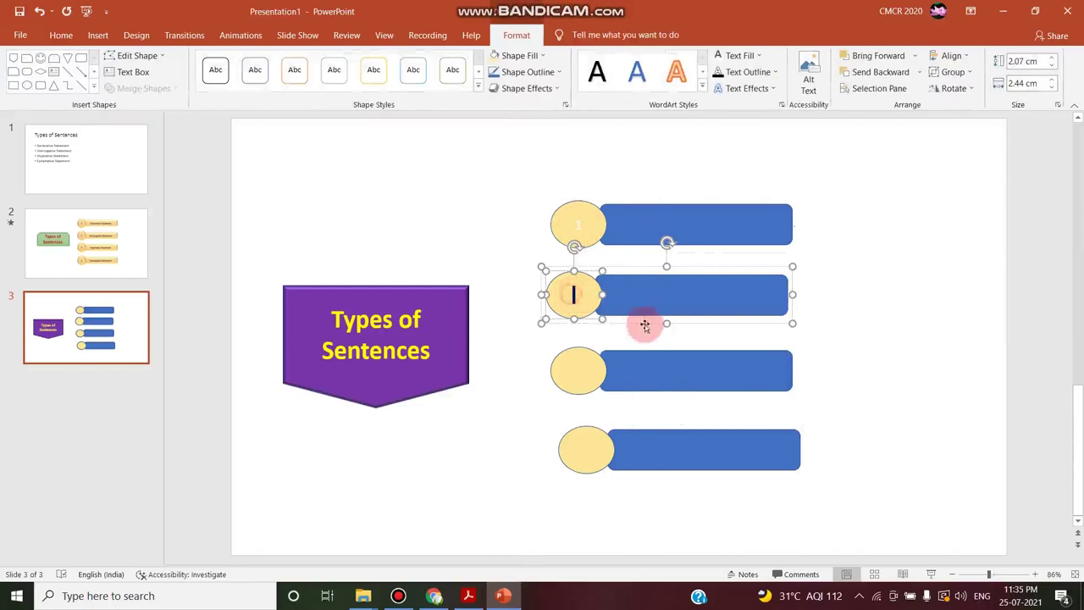
left_click(575, 360)
left_click(577, 367)
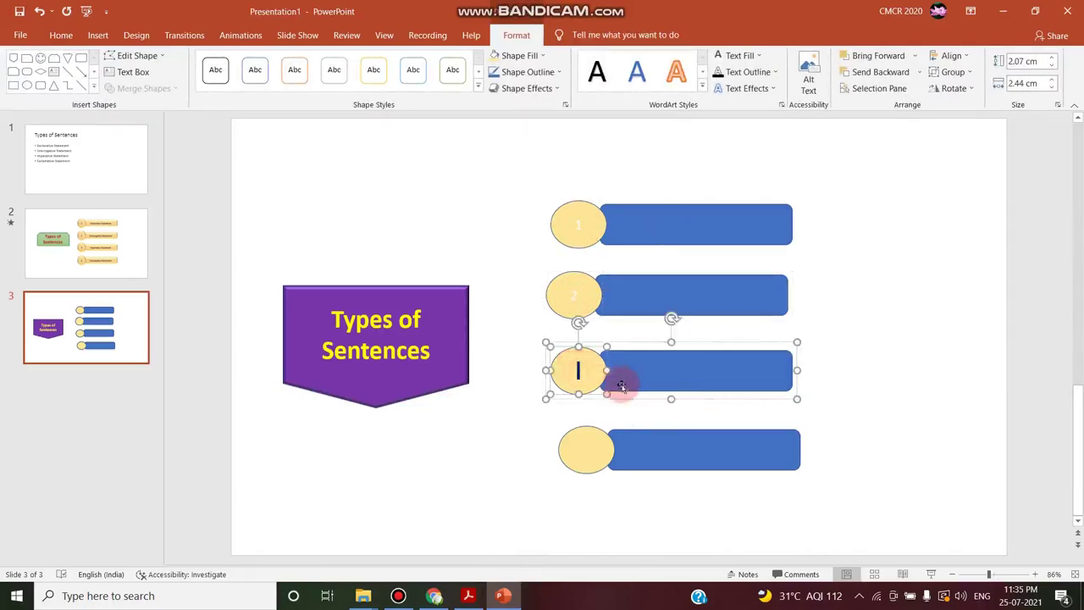
left_click(588, 446)
left_click(610, 456)
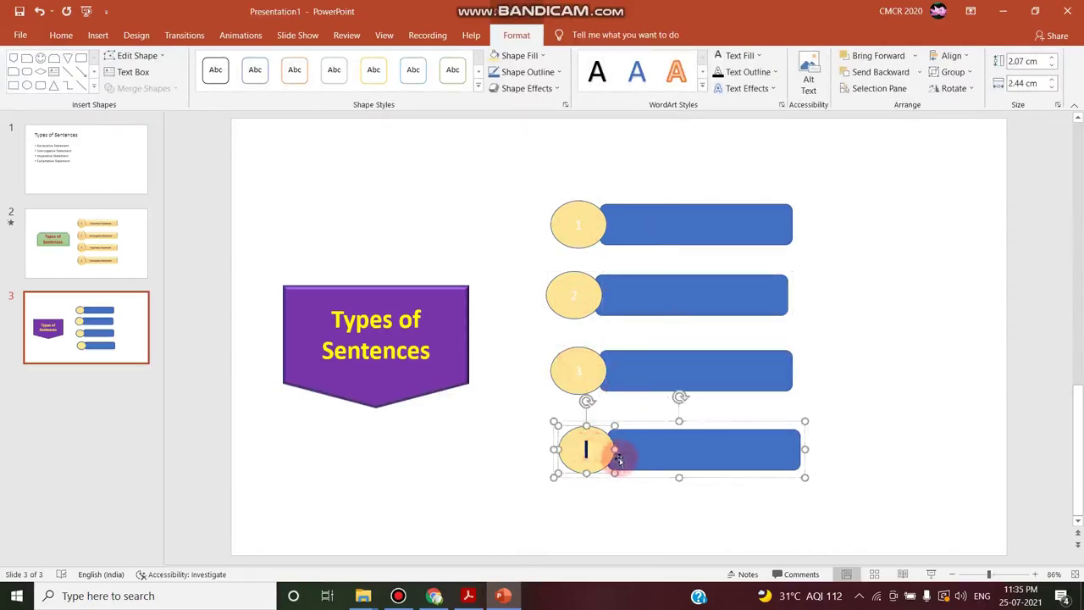
left_click(573, 221)
left_click(573, 223)
left_click(580, 224)
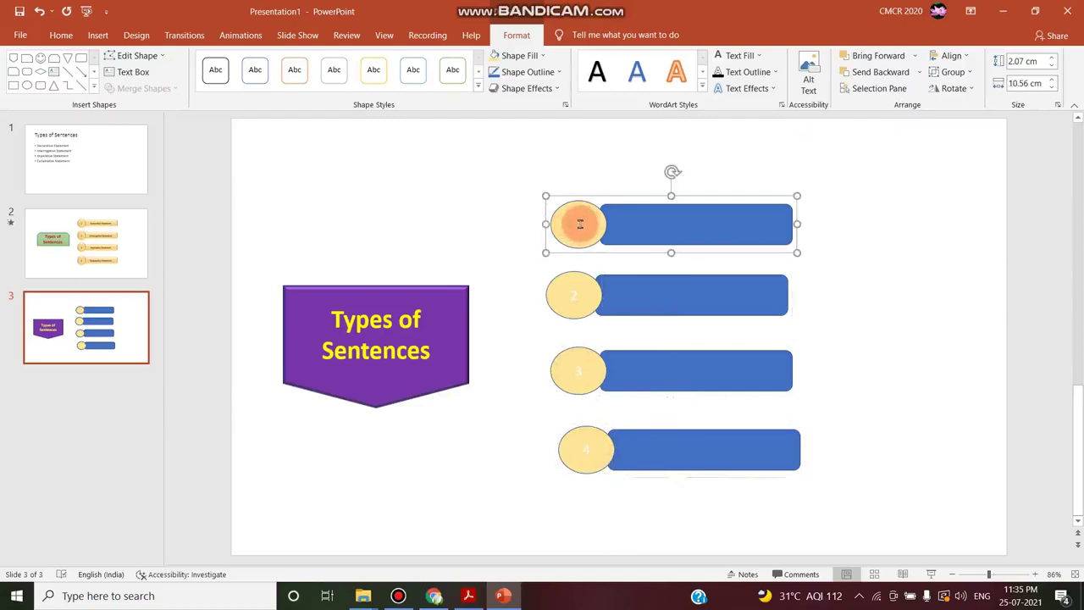
left_click(580, 224)
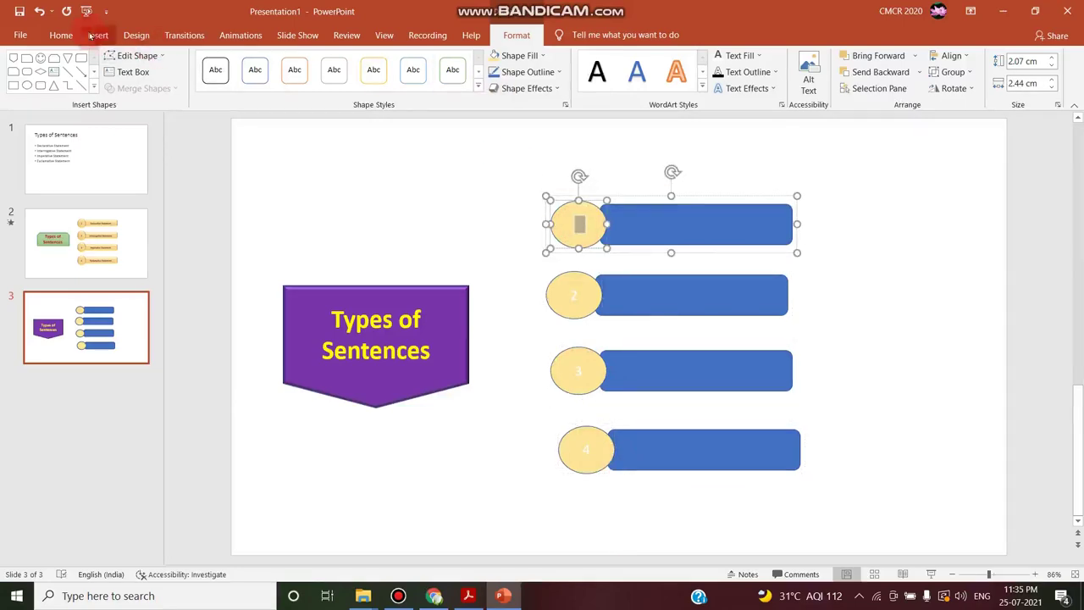
Make the number 1 red, bold and 32 pt
left_click(61, 35)
left_click(409, 82)
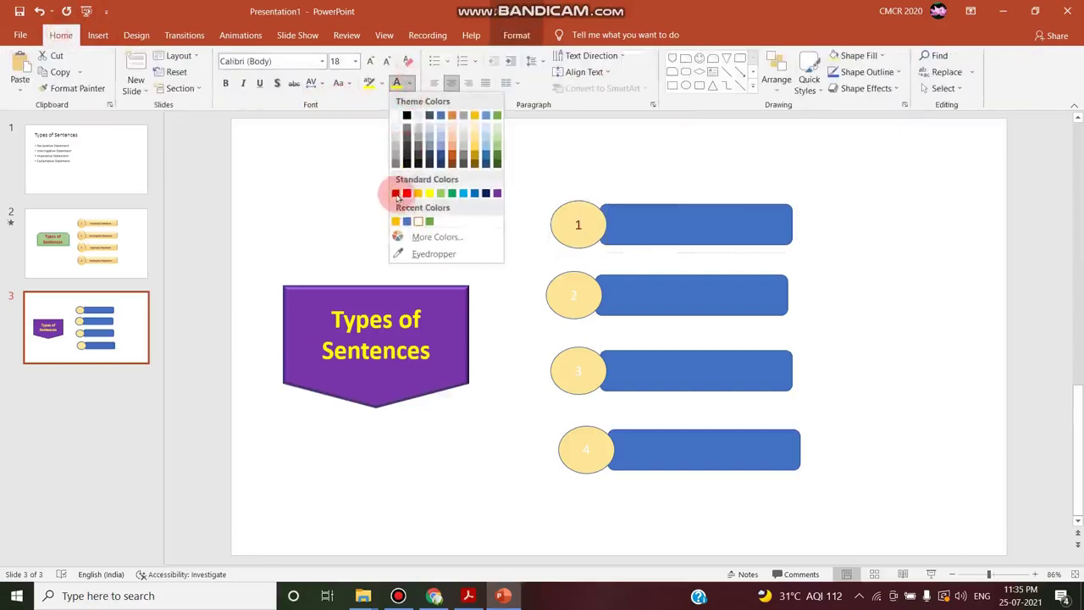
left_click(396, 194)
left_click(226, 84)
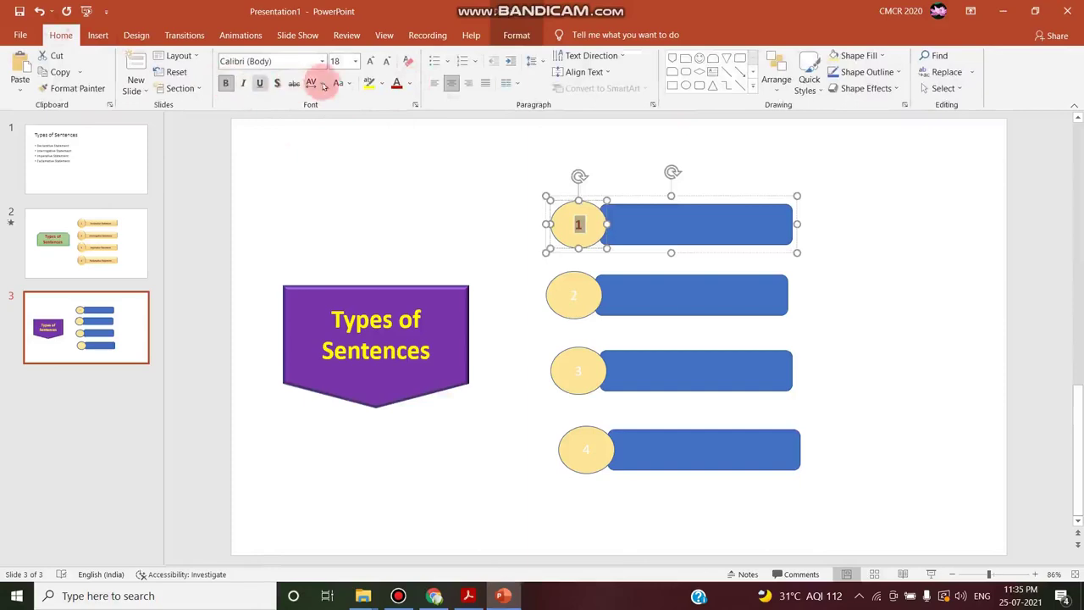
left_click(376, 64)
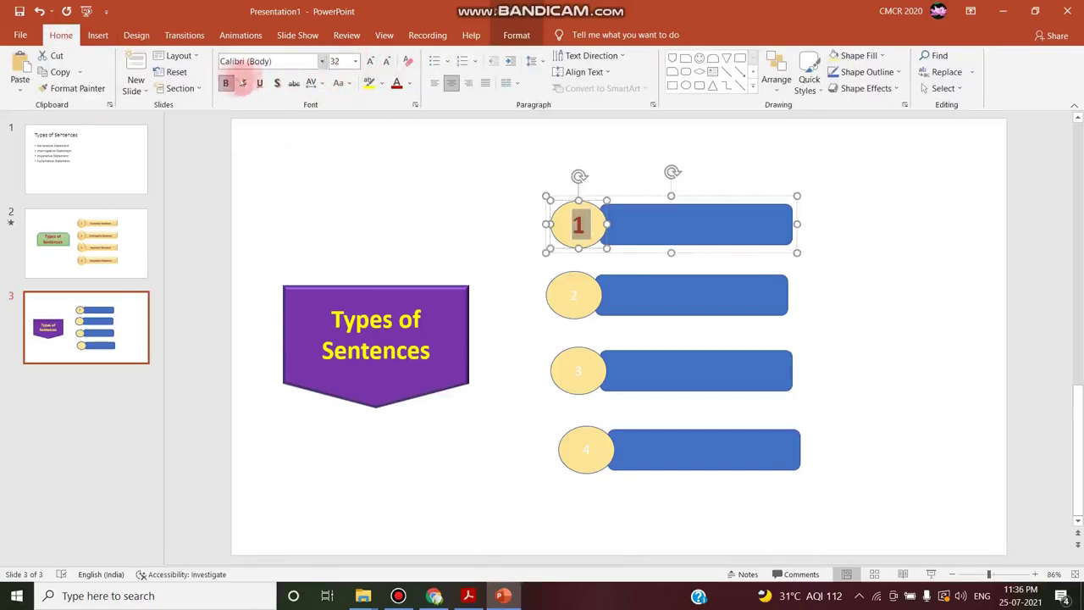
Format Painter the number 1 style onto circles 2, 3 and 4, aligning rows 3 and 4
double_click(55, 89)
left_click(572, 293)
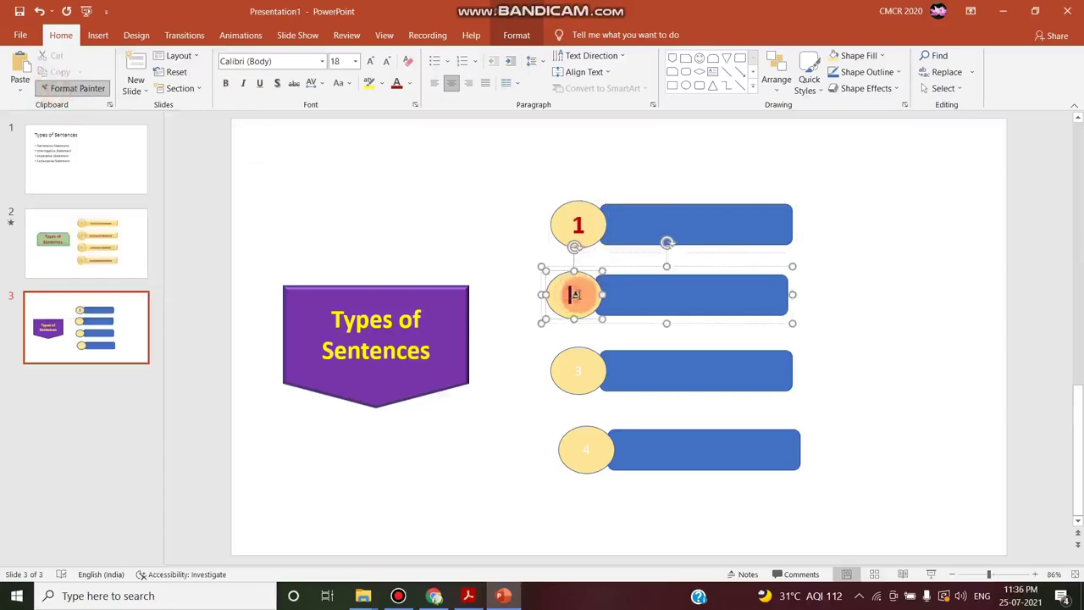
left_click(85, 89)
left_click(580, 377)
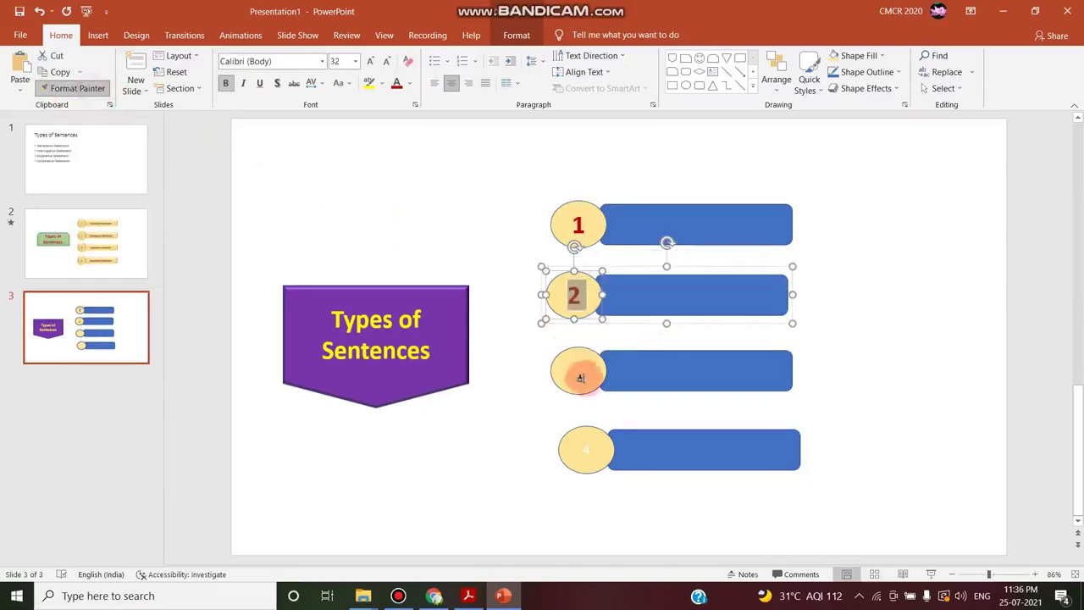
left_click_drag(577, 373, 567, 378)
left_click(573, 293)
left_click(73, 88)
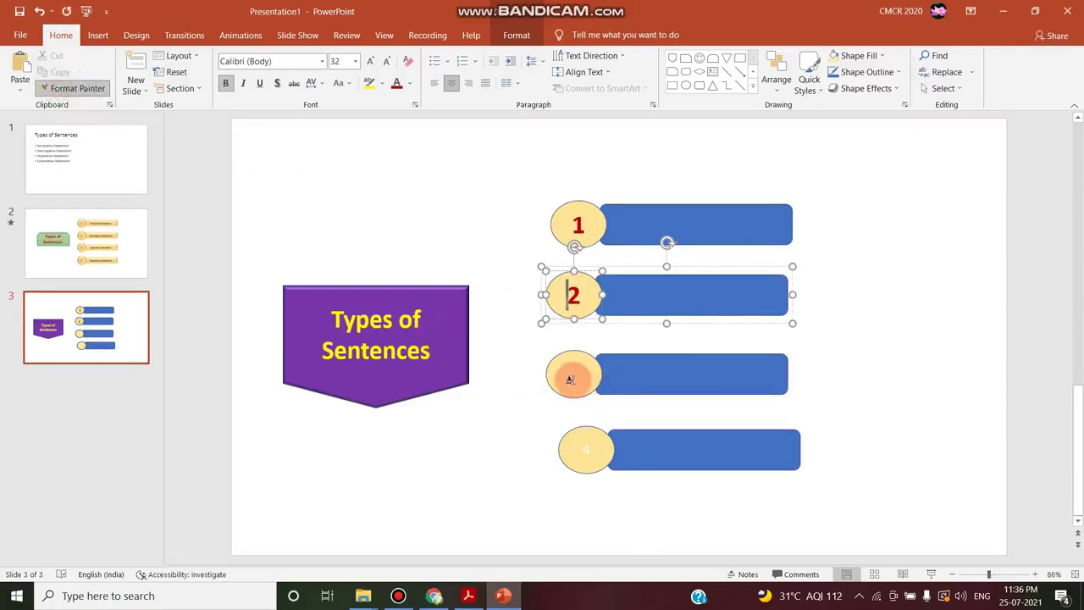
left_click(570, 380)
left_click(85, 89)
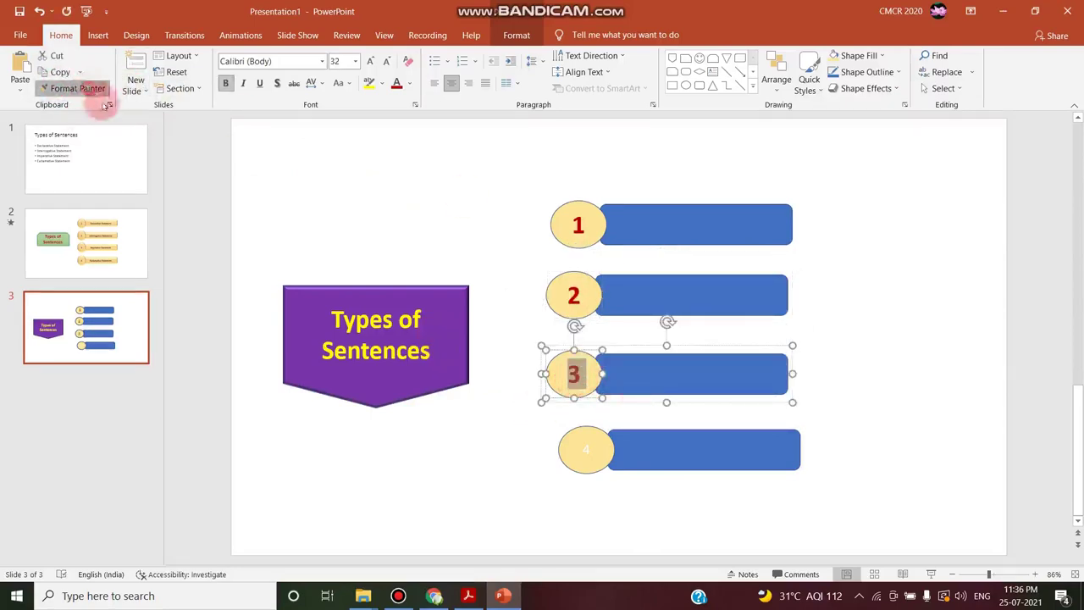
left_click(581, 449)
left_click_drag(581, 450, 572, 447)
Reapply circle 3's red number style to circle 4 and clear the selection
left_click(568, 373)
left_click(77, 88)
left_click(572, 449)
left_click_drag(572, 449, 571, 450)
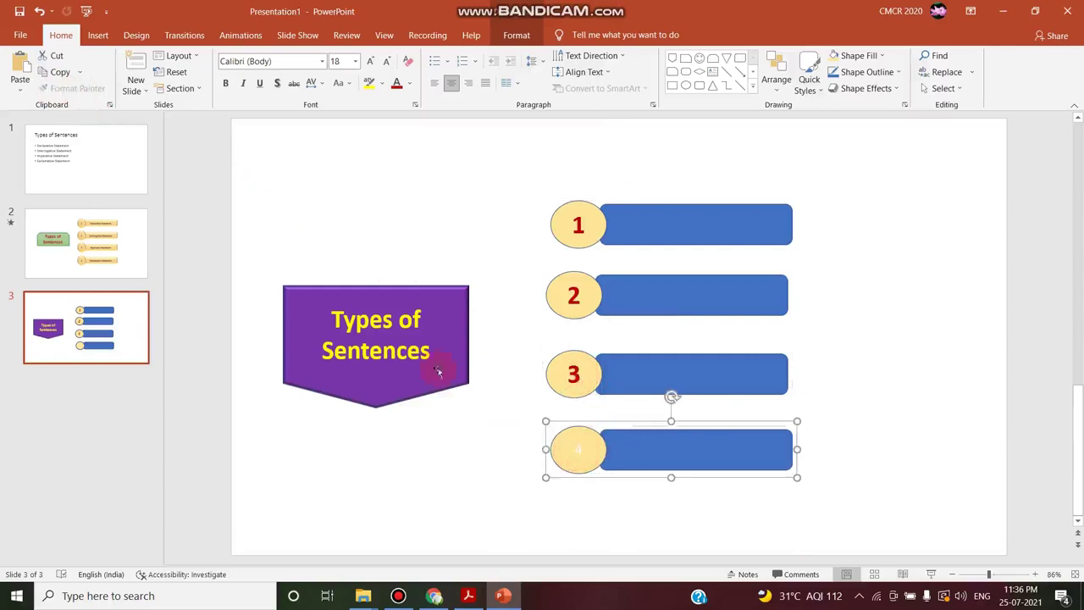
left_click(573, 371)
left_click(77, 88)
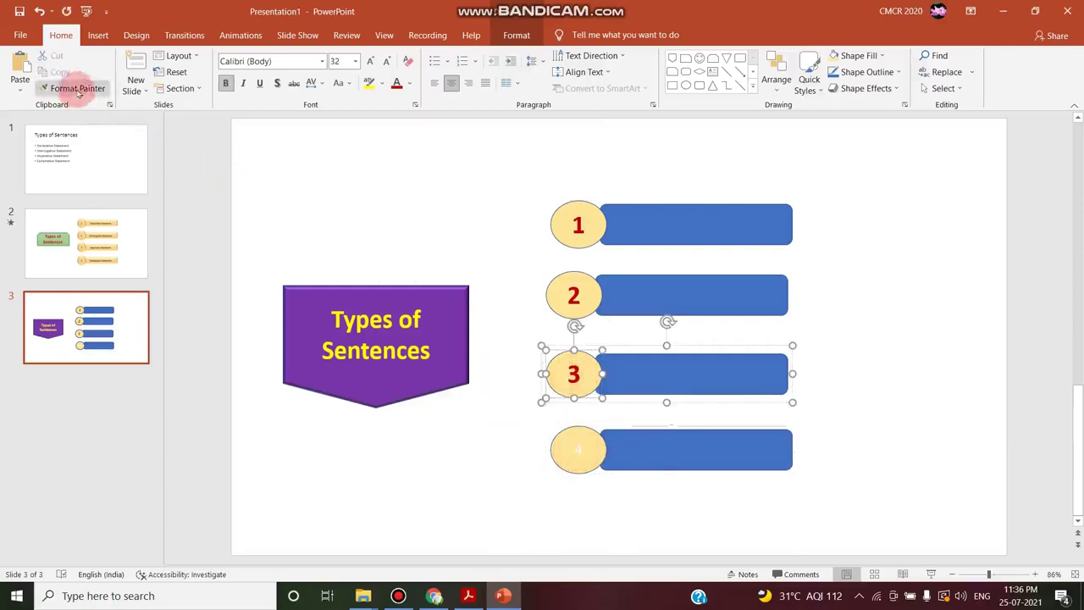
left_click(573, 448)
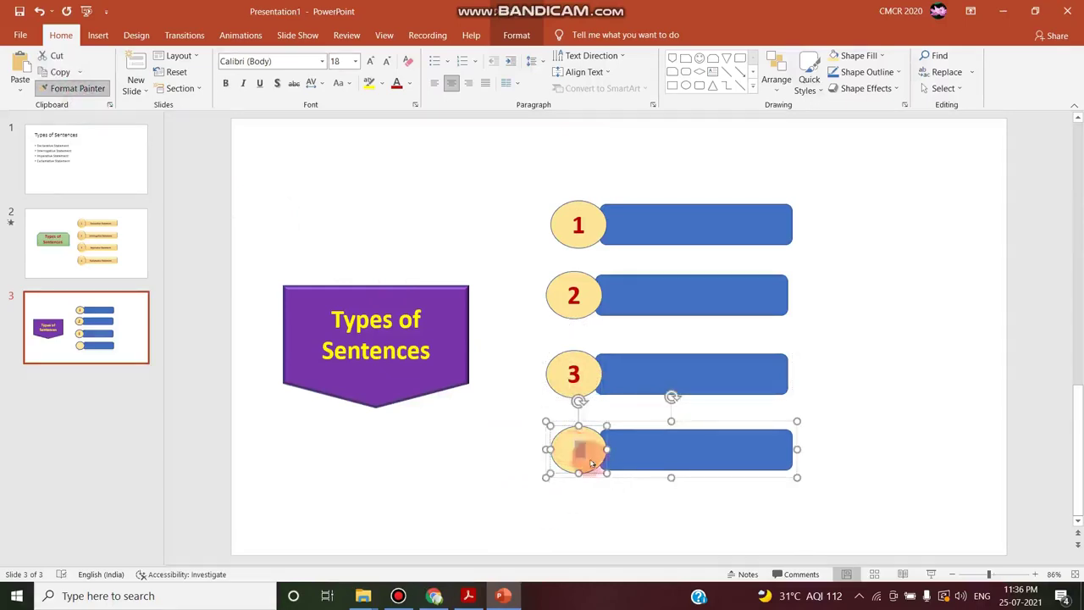
left_click(693, 518)
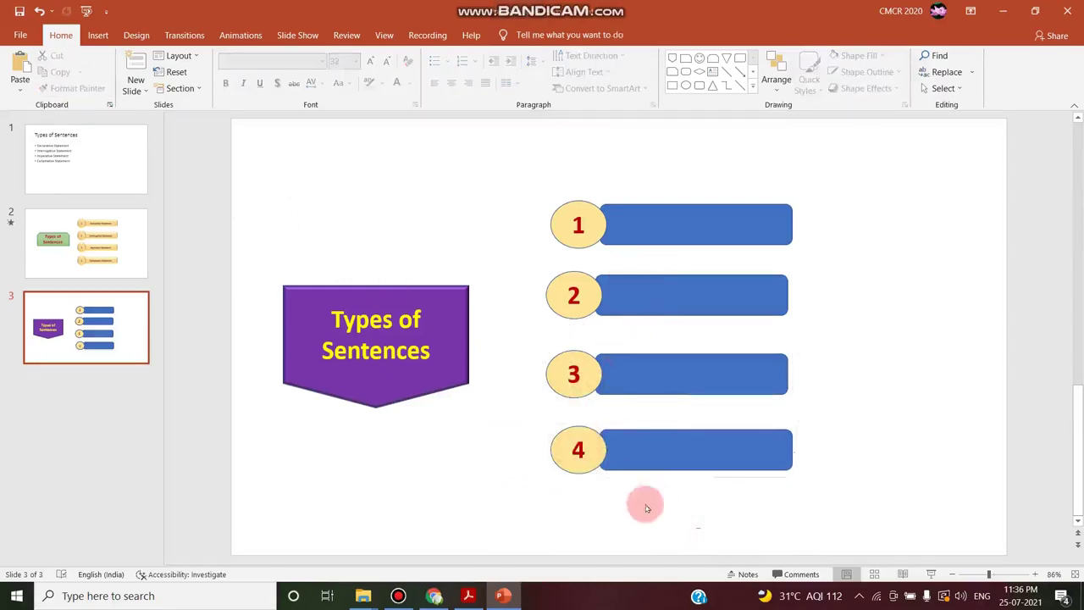
left_click(654, 221)
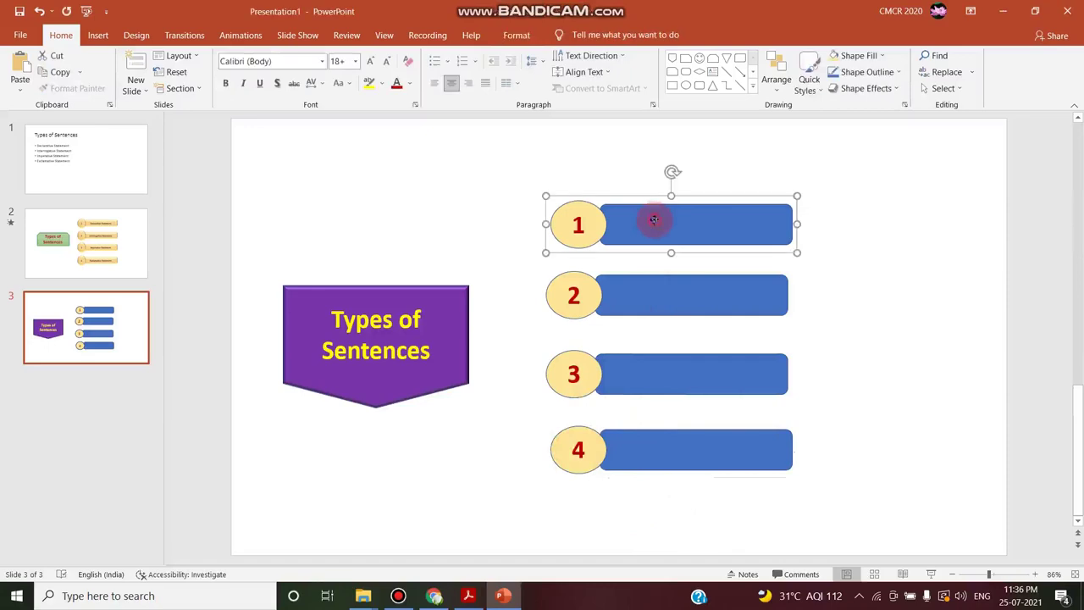
Label the first bar 'Declarative Statement' and select the word 'Statement' for reuse
left_click(654, 221)
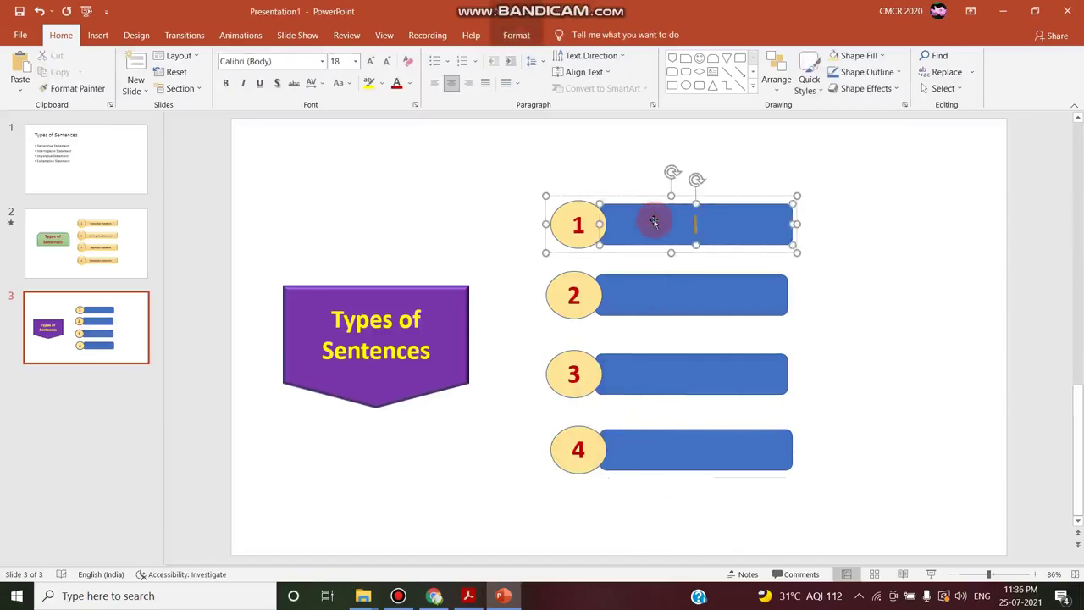
left_click(133, 225)
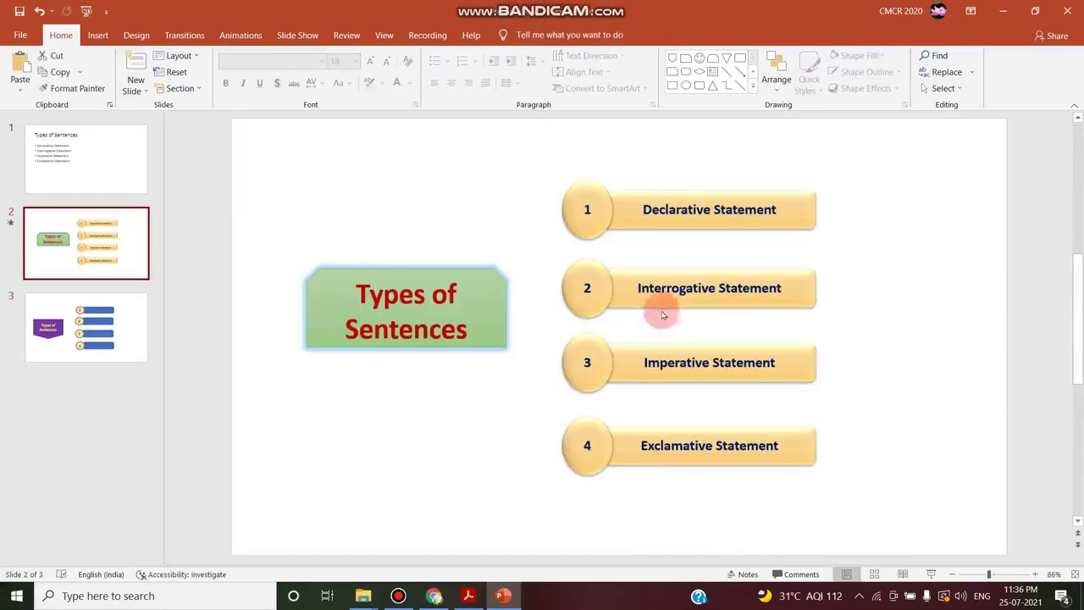
left_click(136, 310)
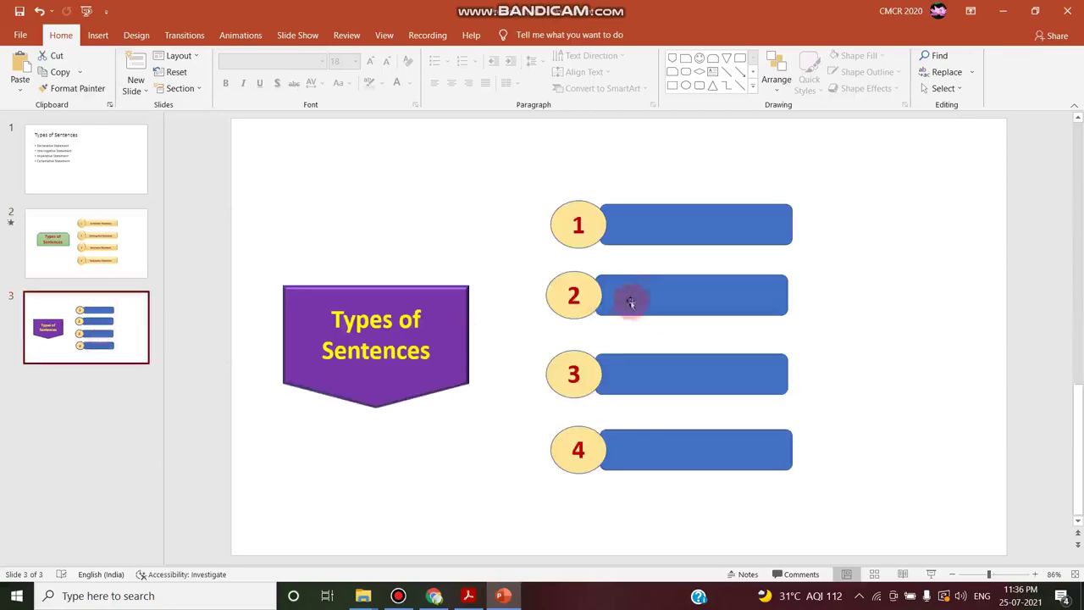
left_click(666, 224)
left_click(693, 243)
type("Declarative Sta")
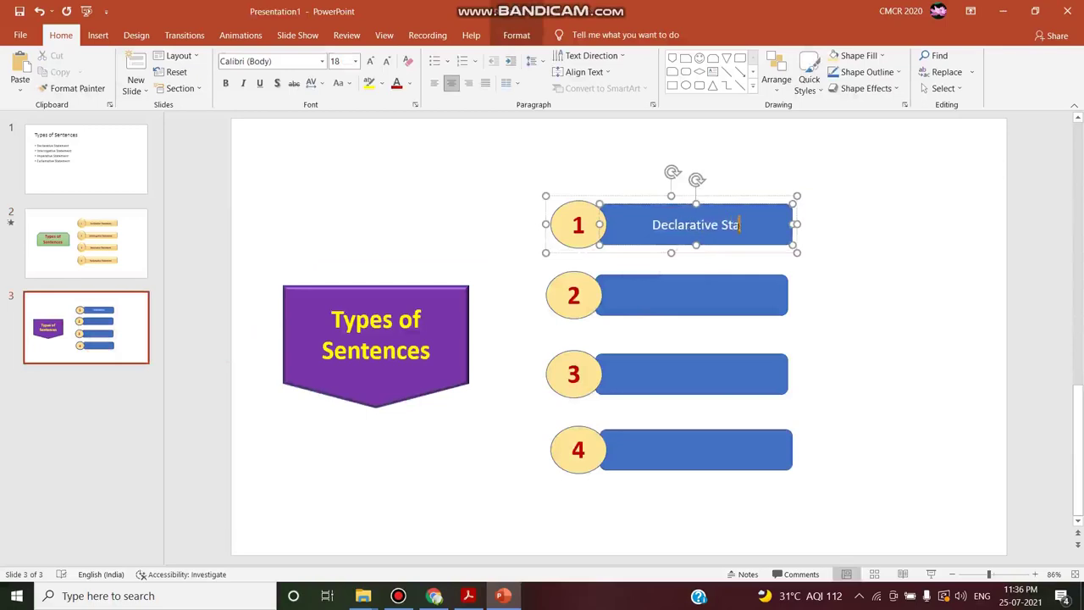
type("tement")
left_click(746, 241)
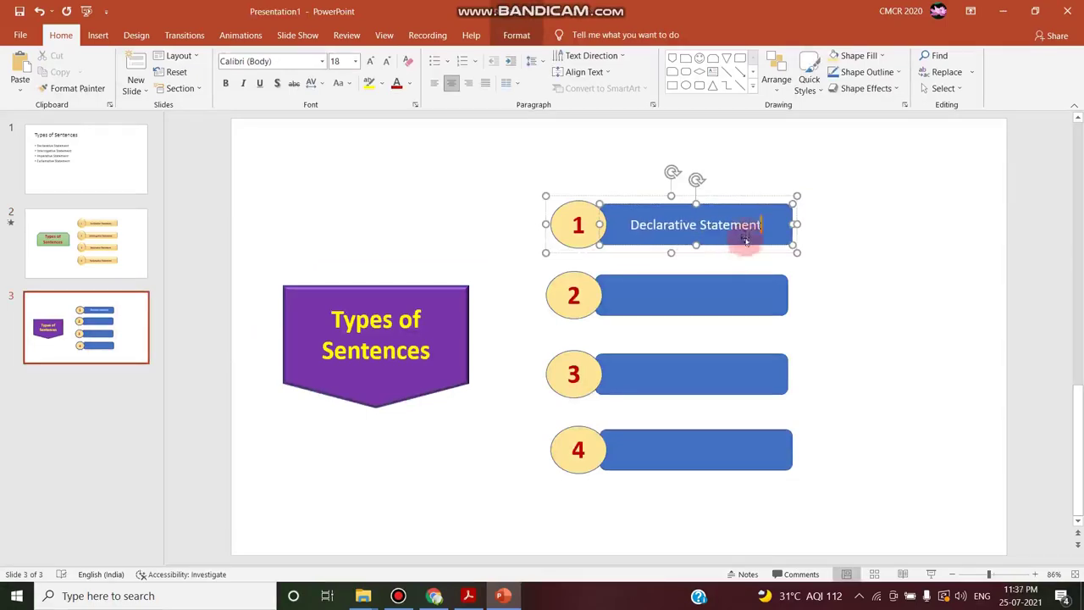
double_click(743, 225)
key("ctrl+c")
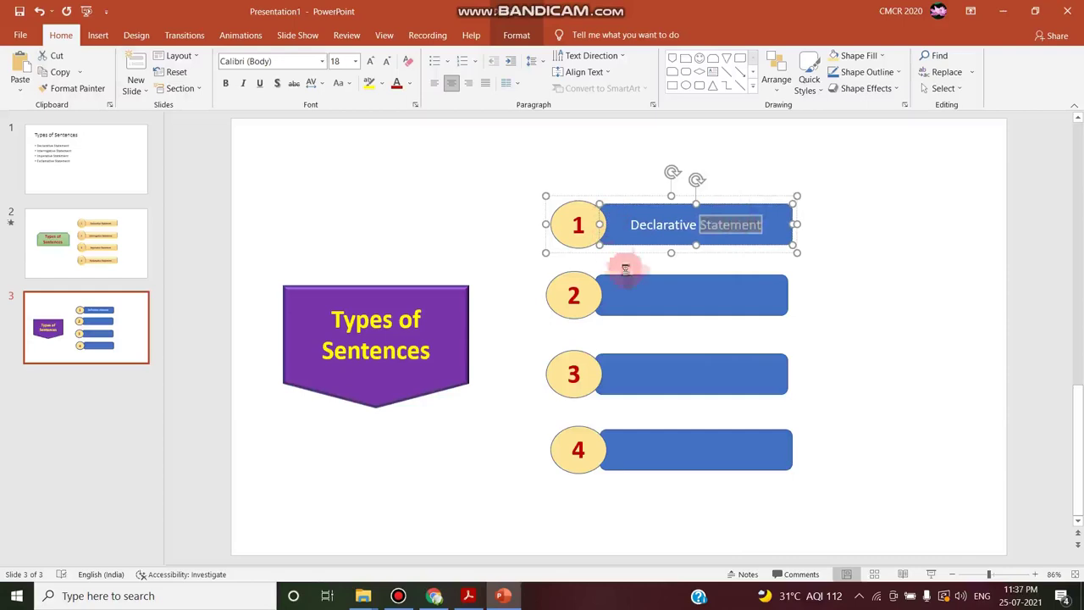
Label bars 2 and 3 'Interrogative Statement' and 'Imperative Statement'
left_click(667, 296)
type("Interrogative Statement")
left_click(667, 373)
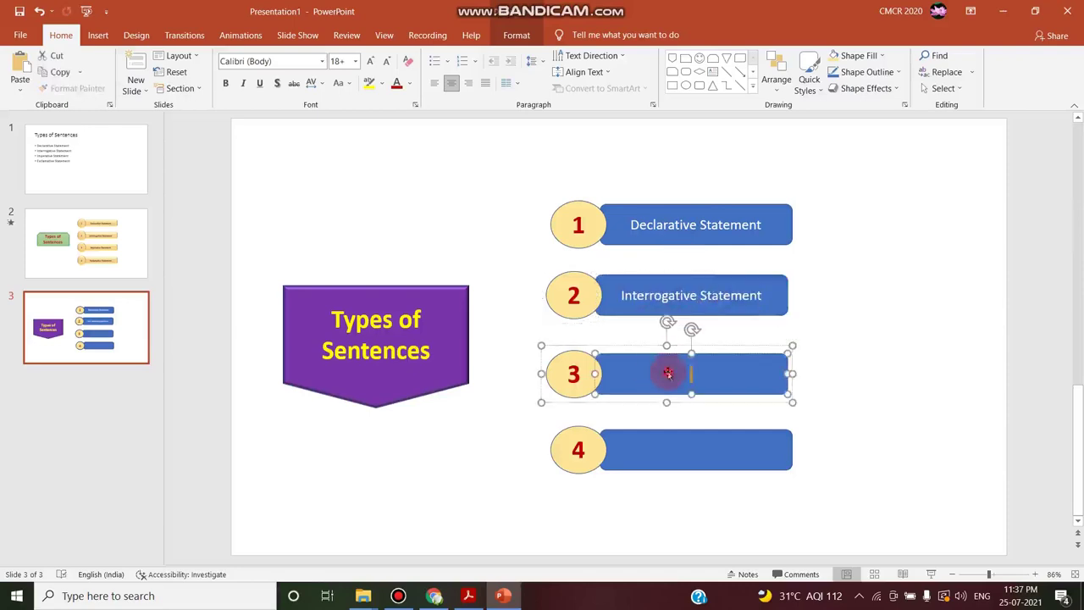
type("Im")
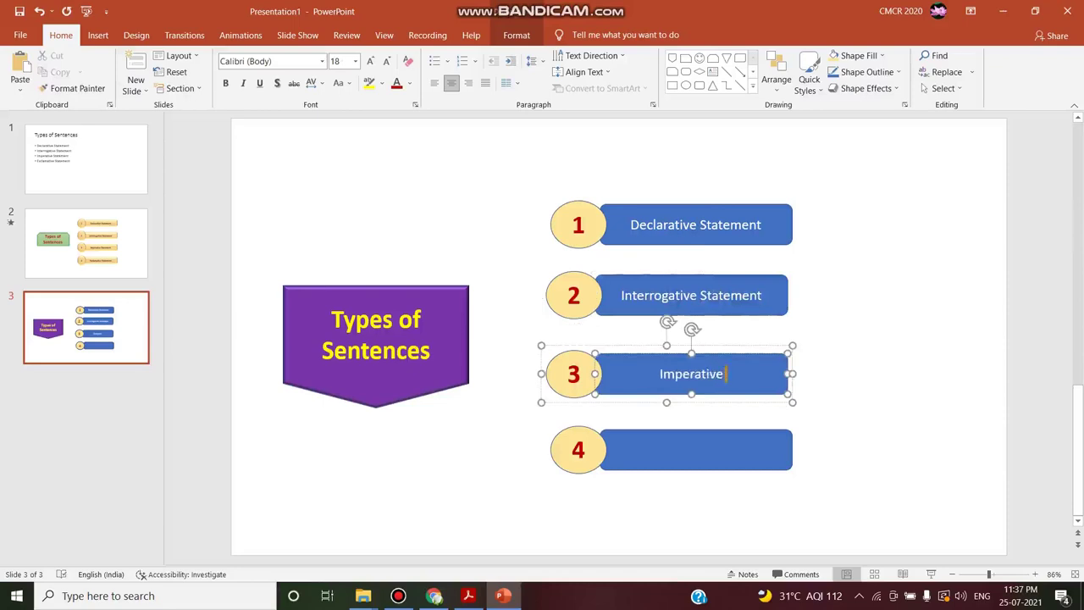
type("perative")
key("ctrl+v")
Label the fourth bar 'Exclamative Statement'
left_click(145, 271)
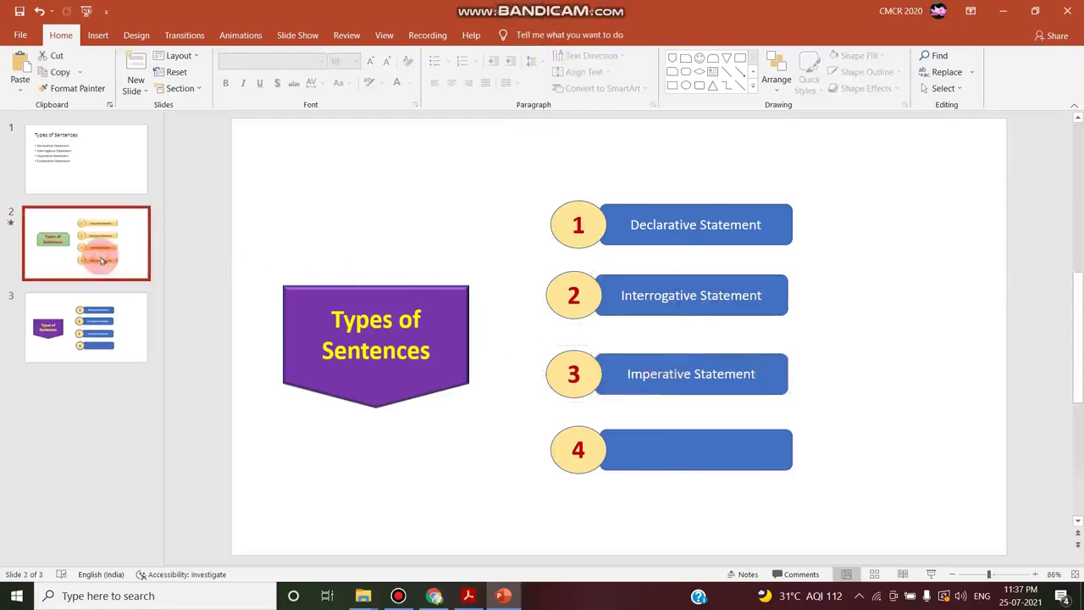
left_click(120, 332)
left_click(648, 451)
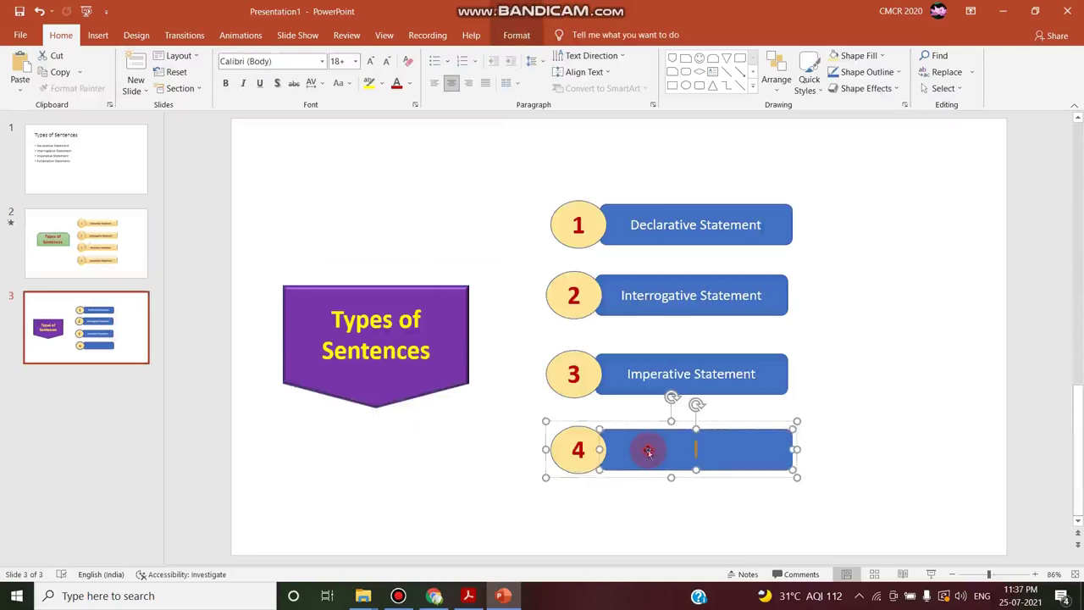
type("Ex")
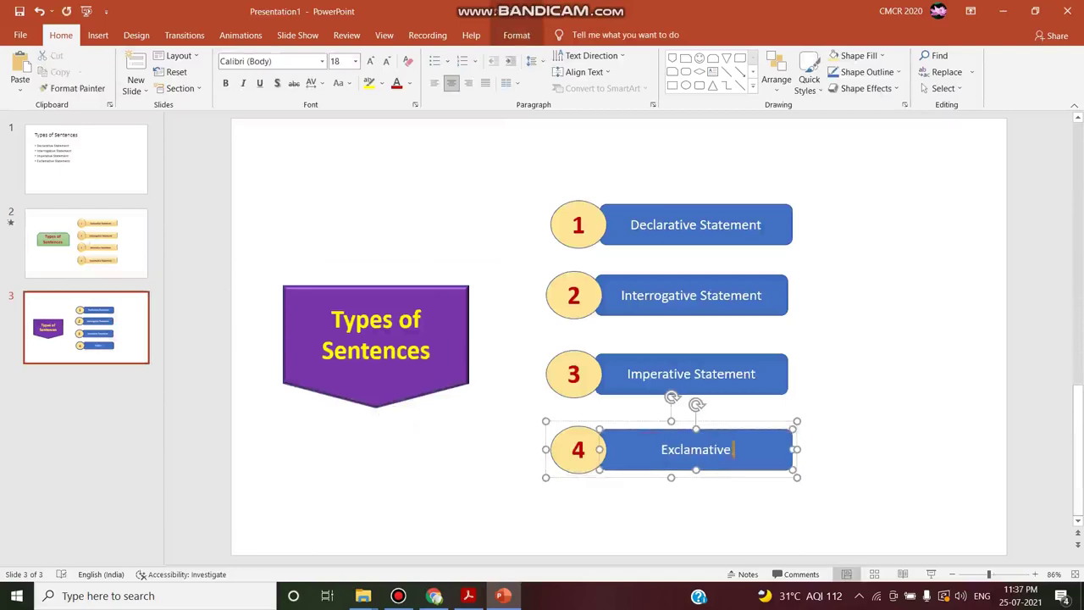
type("clamative")
key("ctrl+v")
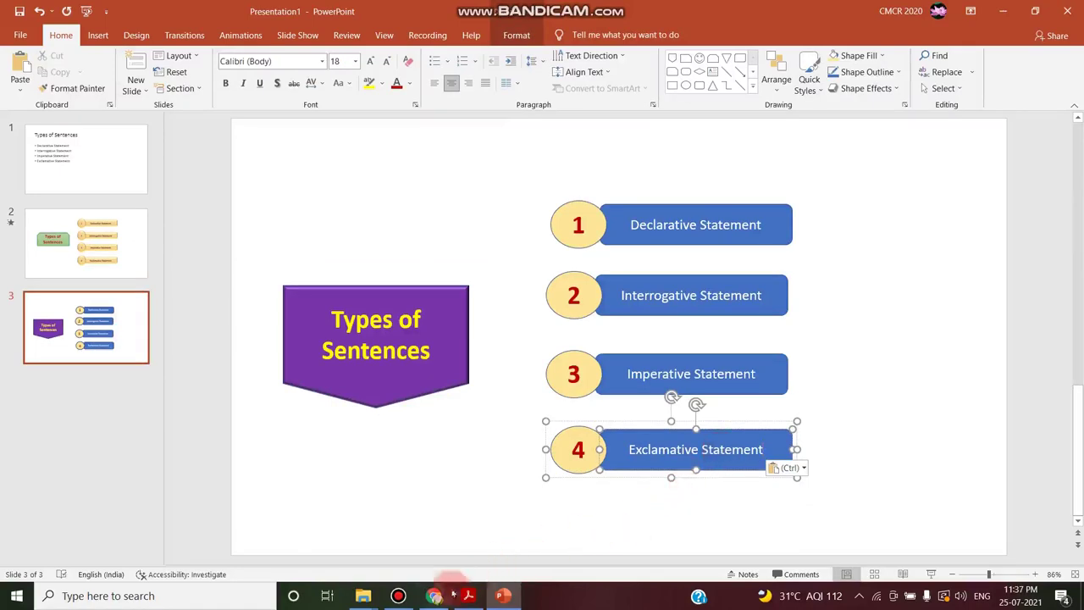
left_click(871, 451)
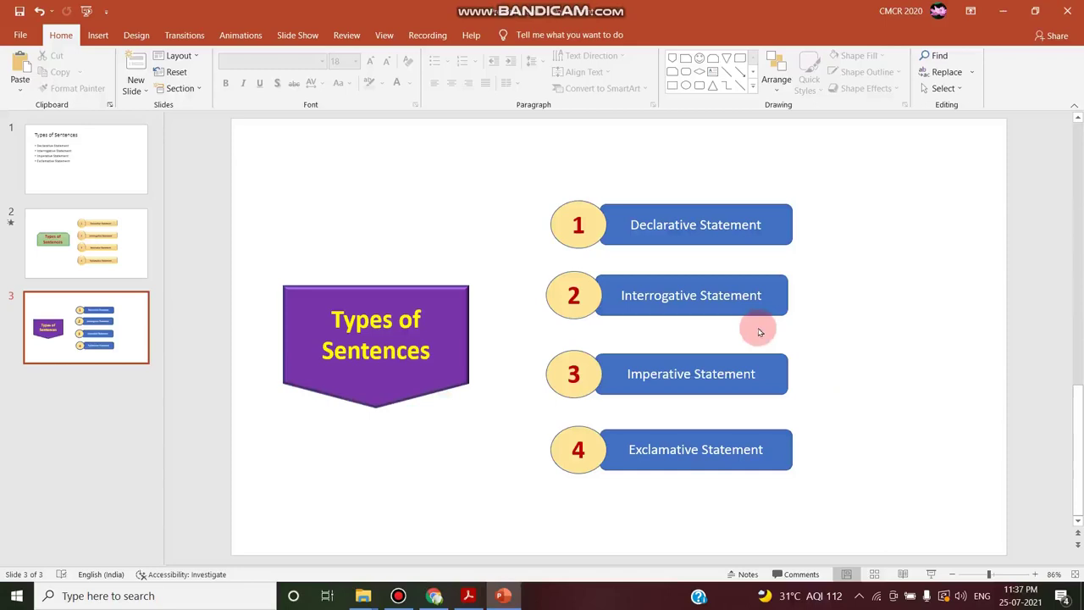
Ungroup the Declarative Statement row into separate shapes
left_click(772, 238)
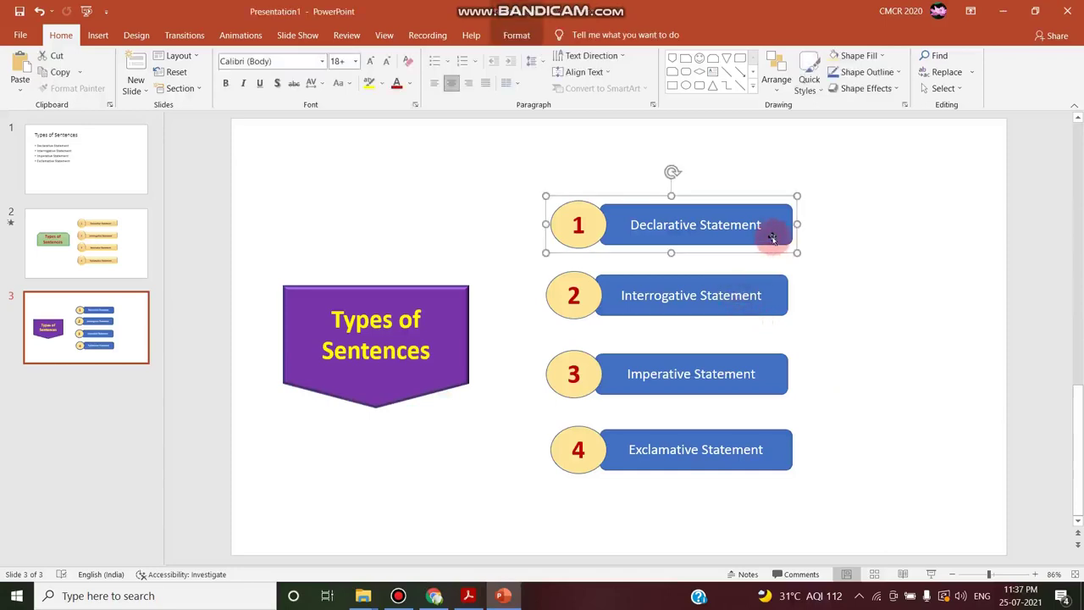
left_click(520, 34)
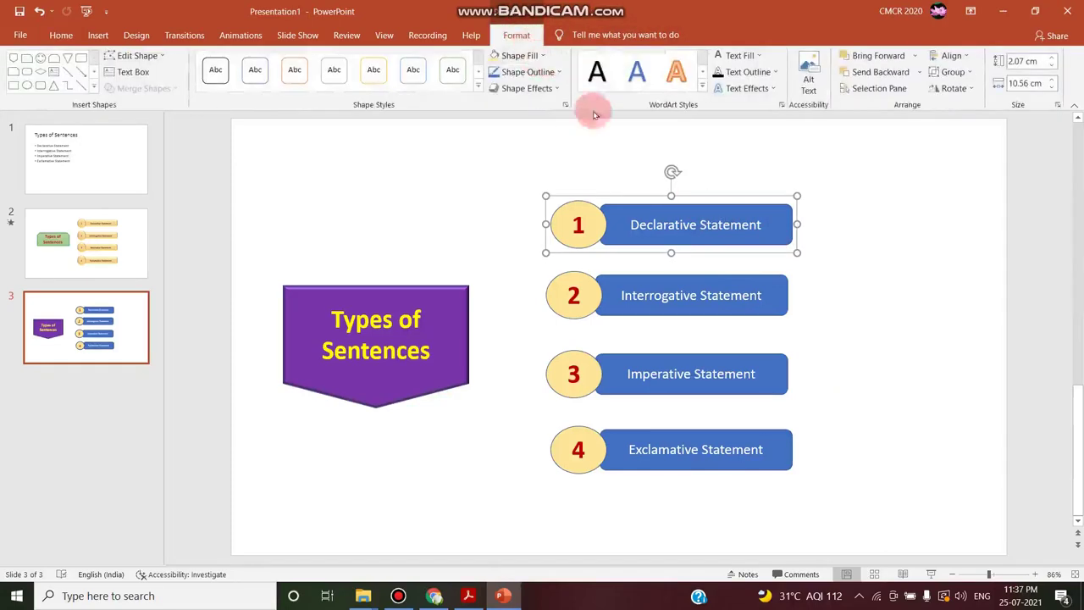
left_click(829, 284)
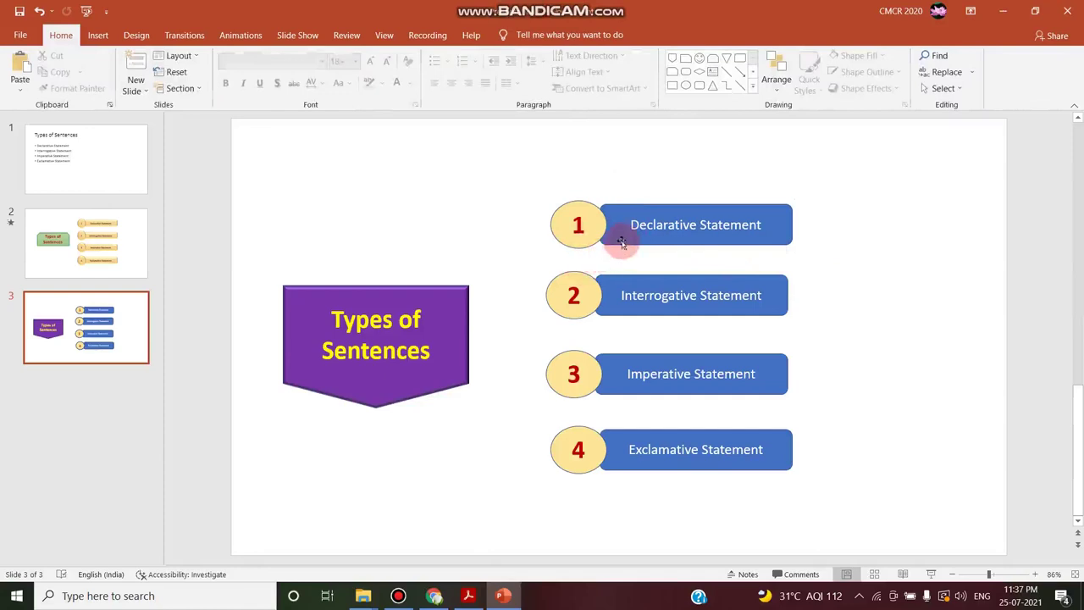
left_click(598, 238)
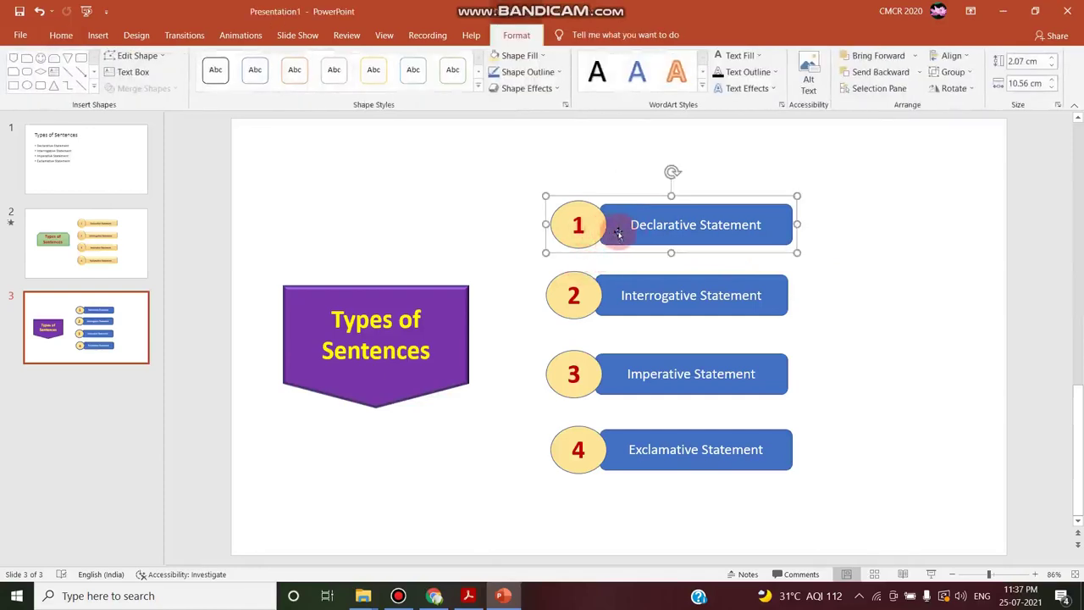
right_click(618, 234)
mouse_move(650, 317)
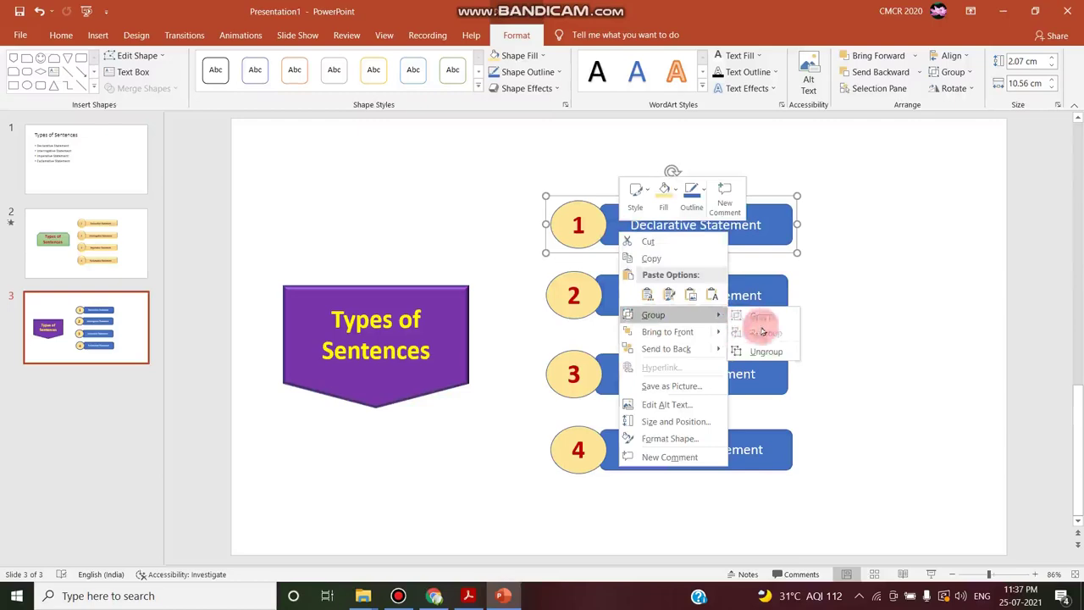
left_click(769, 351)
left_click(905, 296)
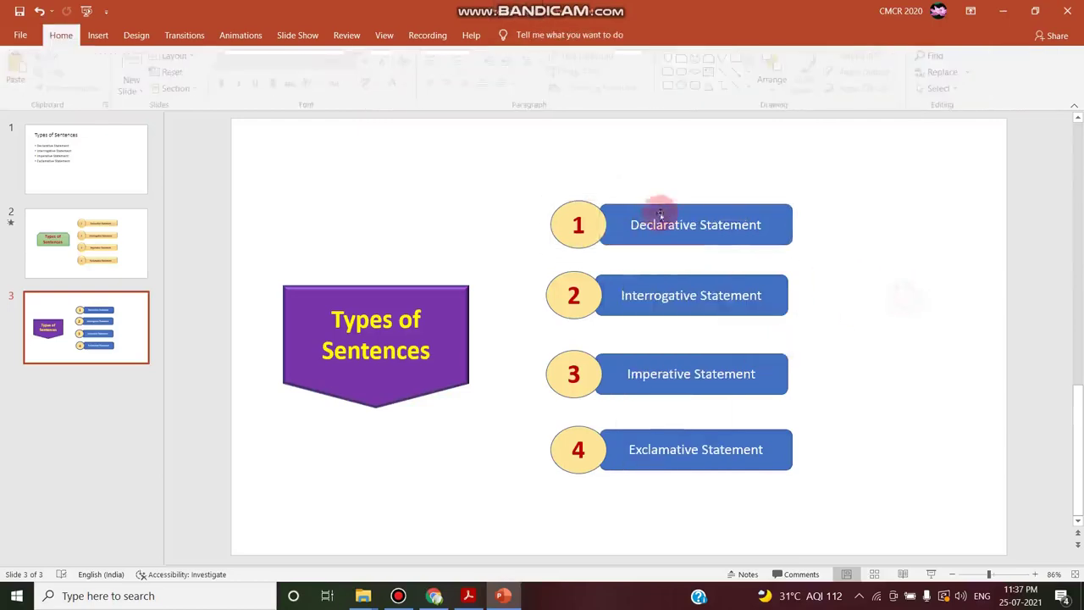
Ungroup the Interrogative and Imperative Statement rows
right_click(588, 296)
mouse_move(623, 380)
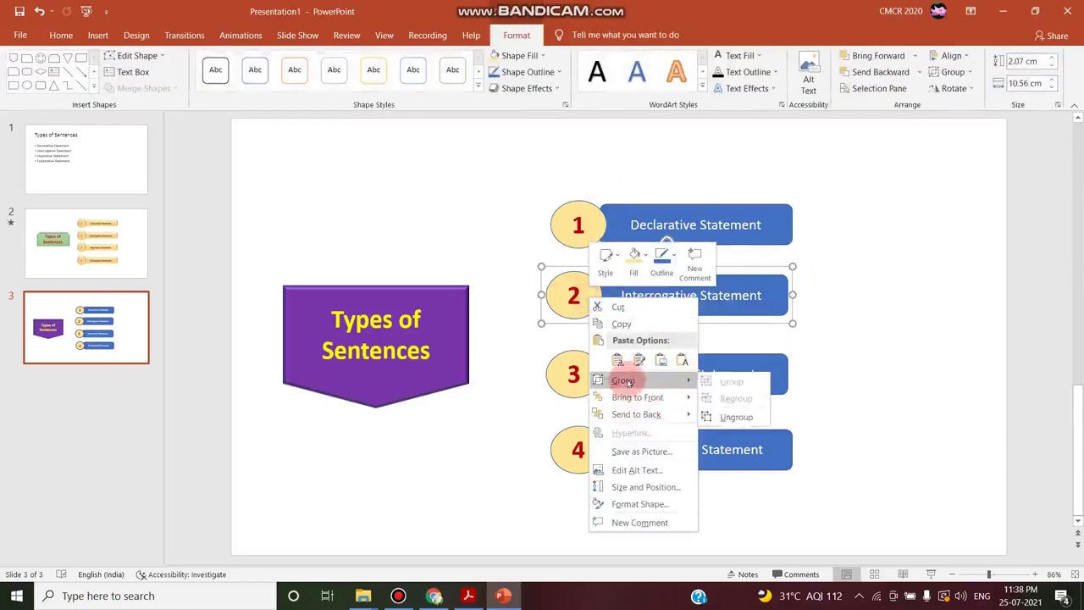
left_click(725, 414)
left_click(642, 375)
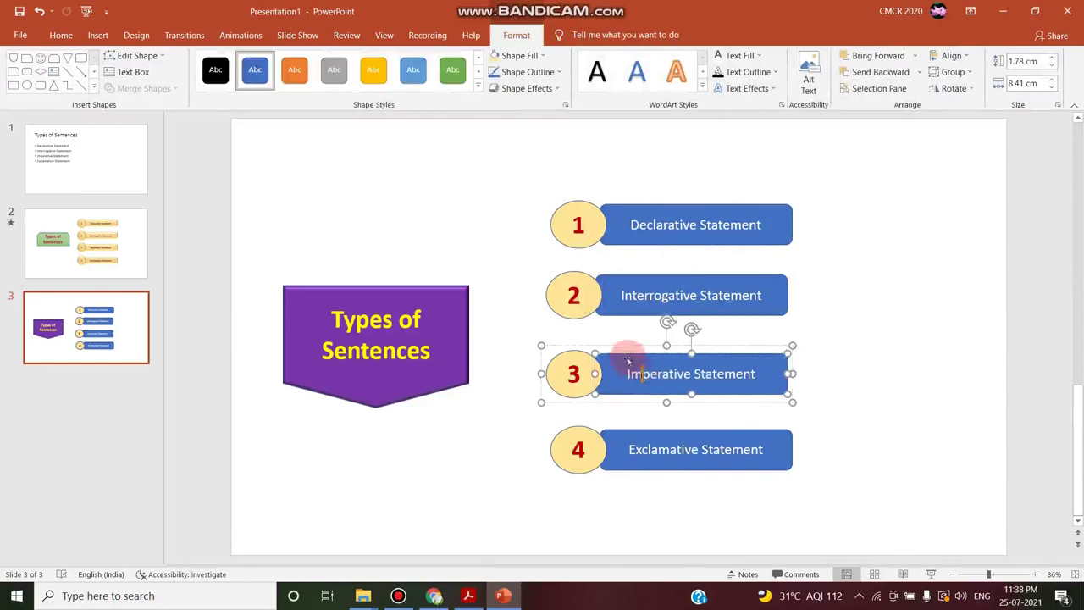
right_click(678, 342)
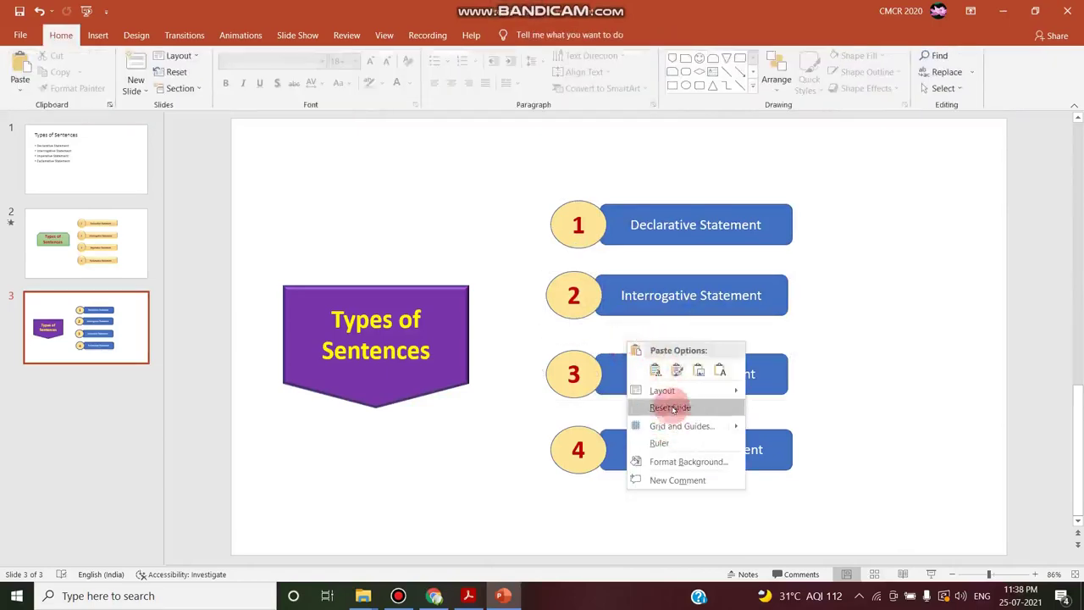
left_click(832, 376)
left_click(781, 381)
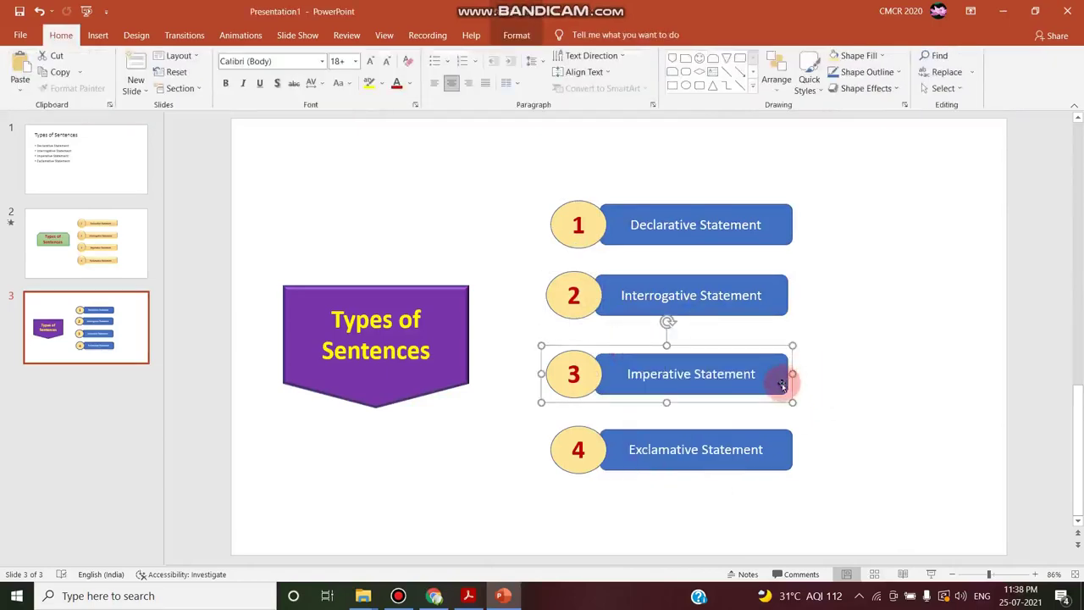
right_click(781, 386)
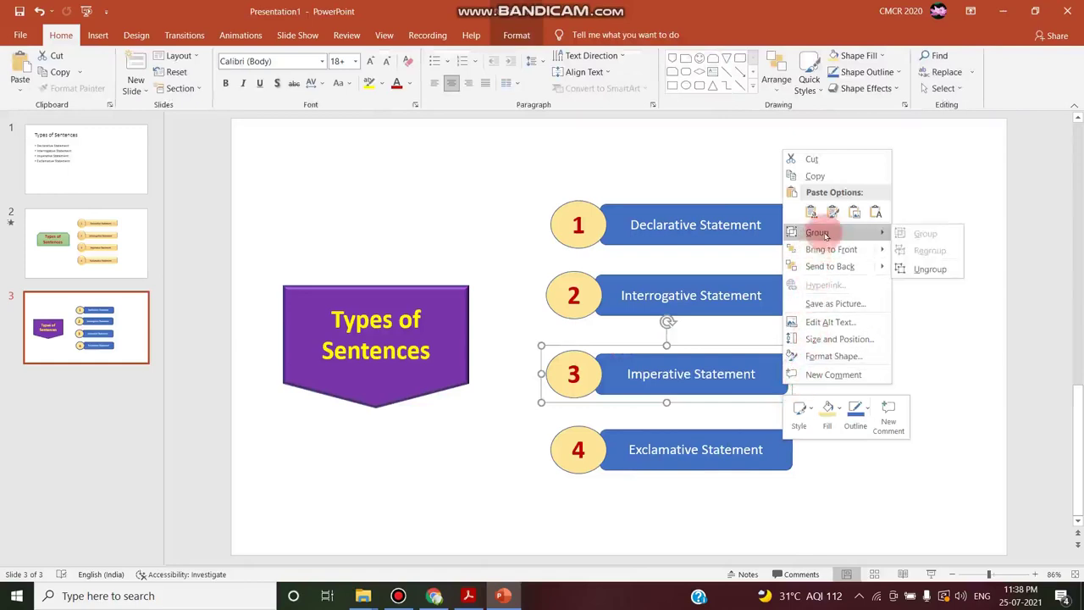
left_click(930, 268)
Ungroup circle 4 from the Exclamative Statement bar
left_click(765, 455)
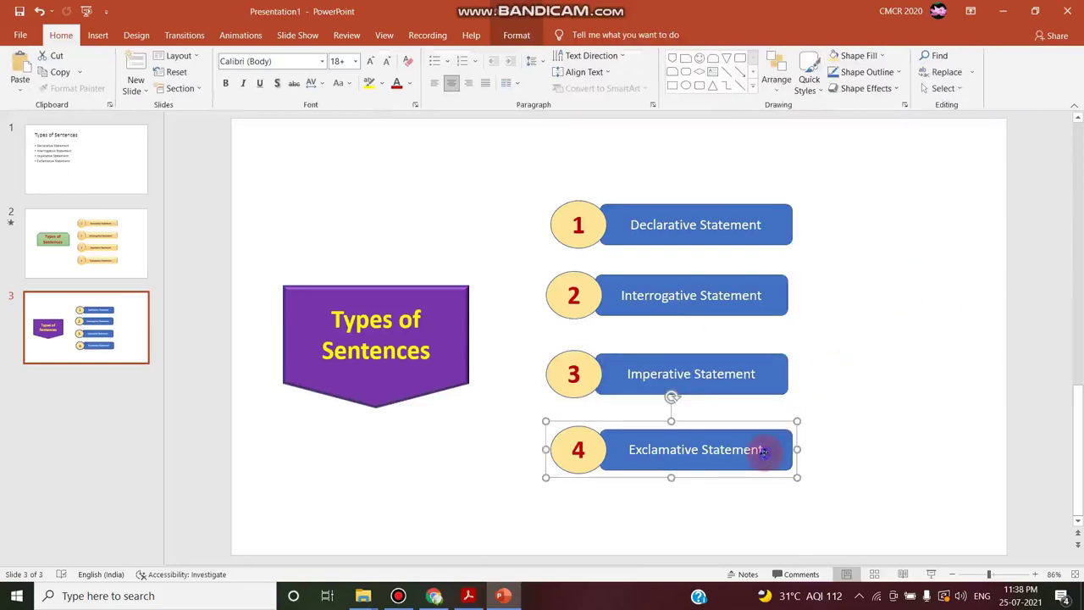
right_click(764, 451)
mouse_move(818, 301)
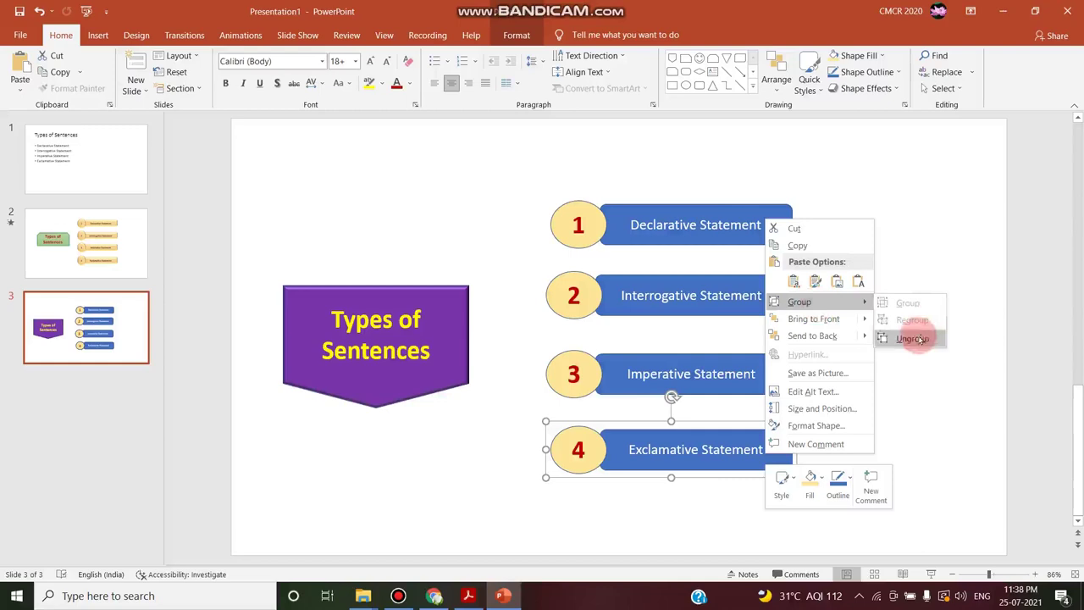
left_click(919, 339)
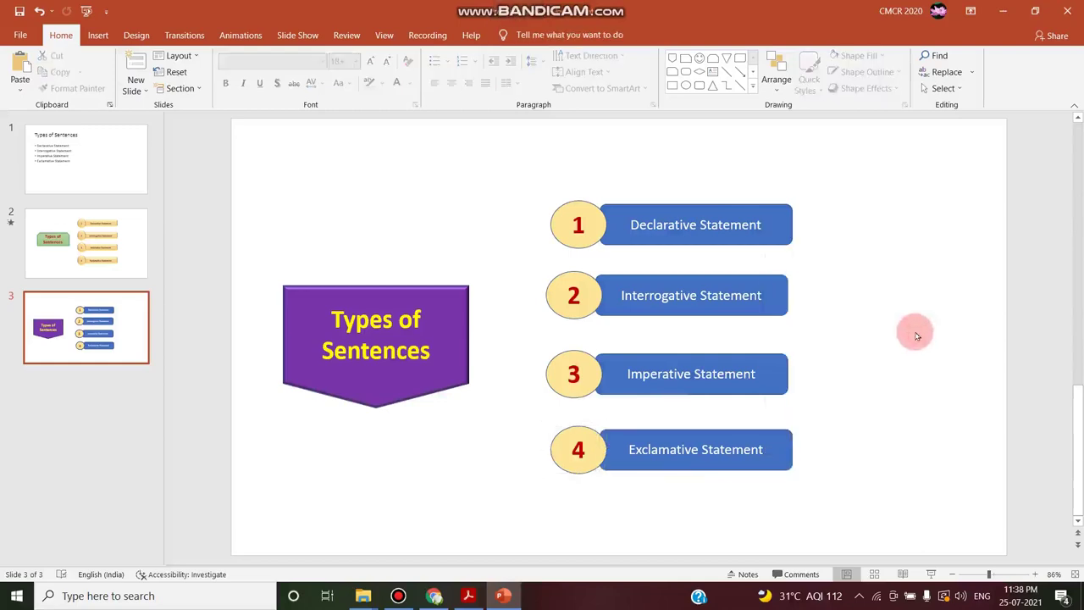
left_click(707, 227)
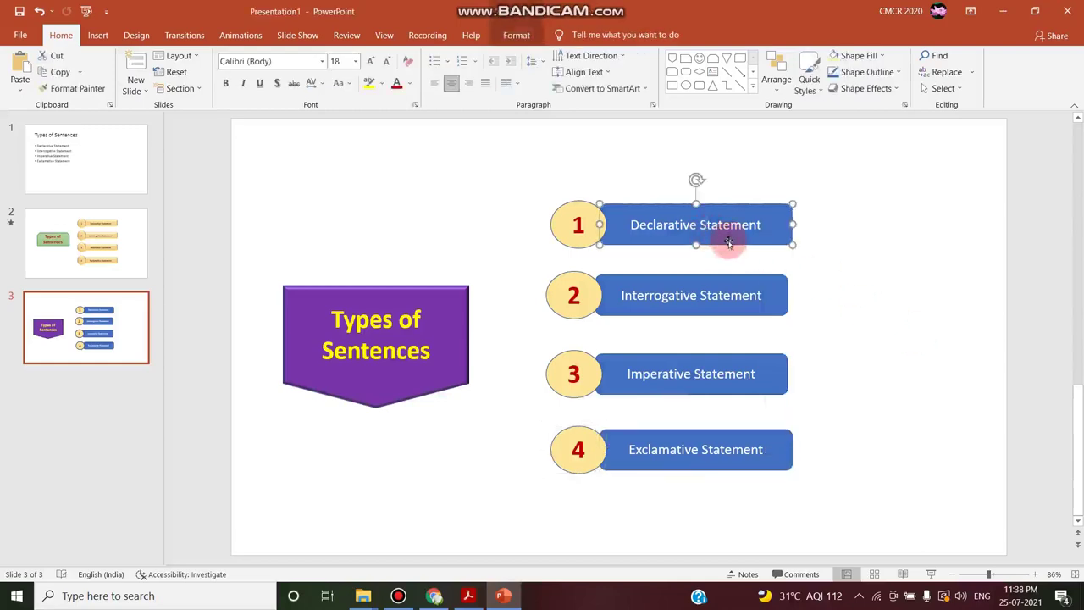
Fill the Declarative Statement bar with Gold, Accent 4, Darker 50% dark olive-brown
left_click(516, 35)
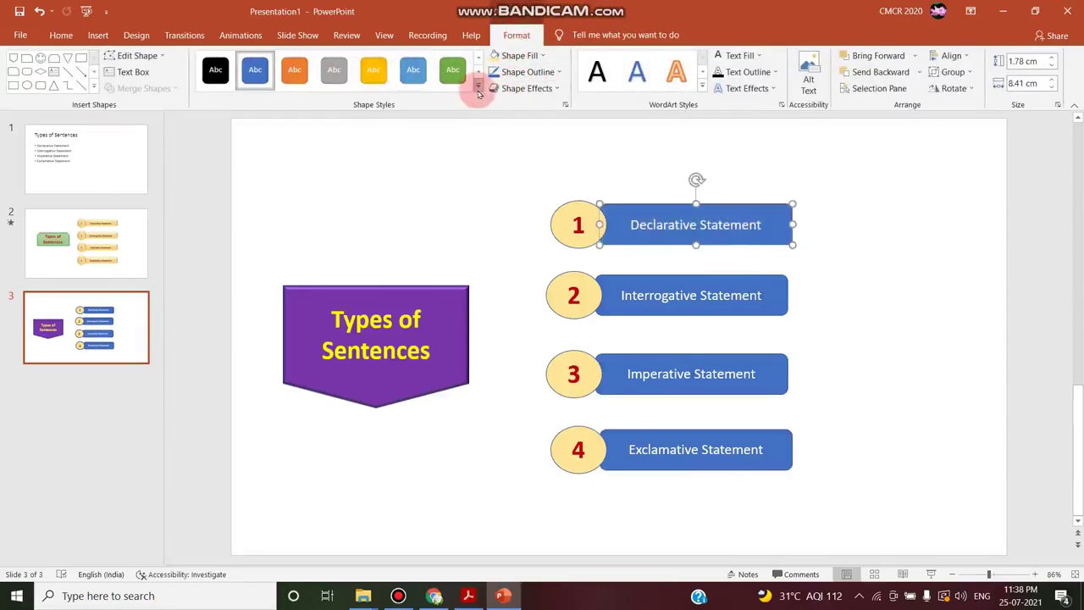
left_click(539, 55)
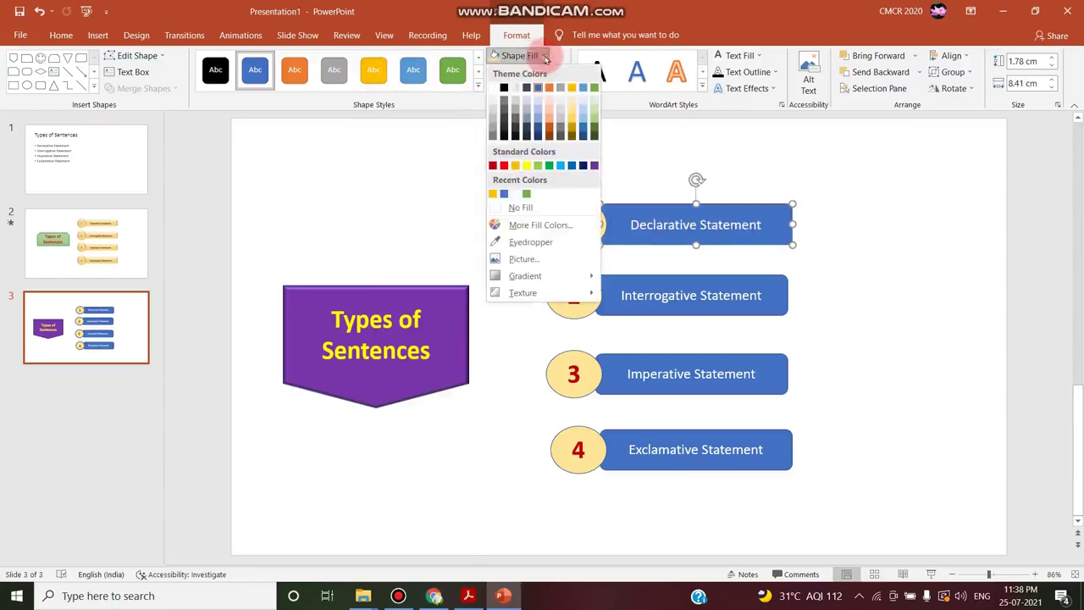
left_click(572, 135)
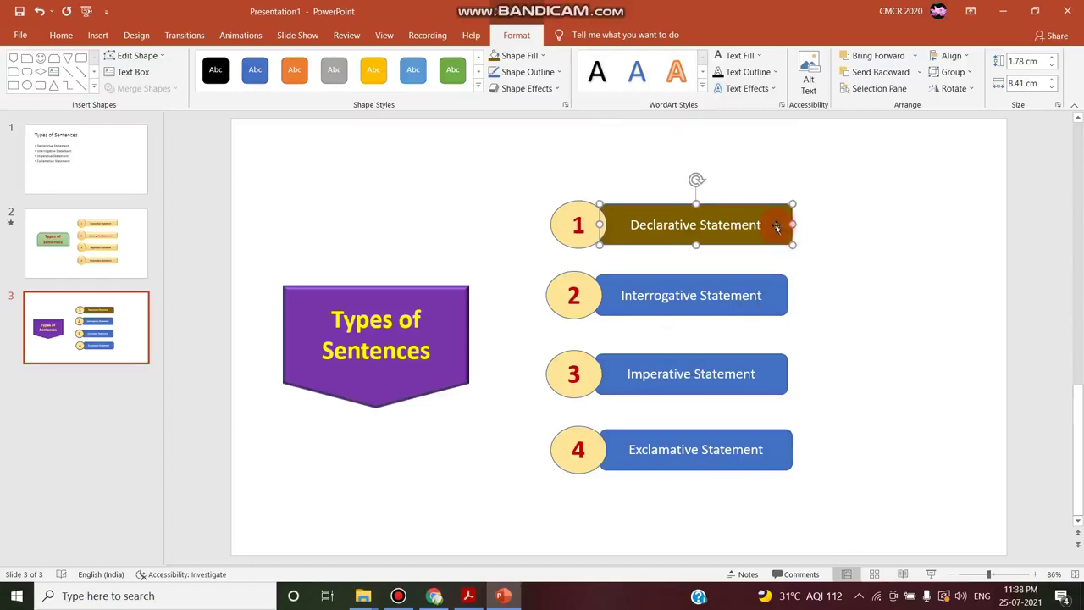
left_click(755, 314)
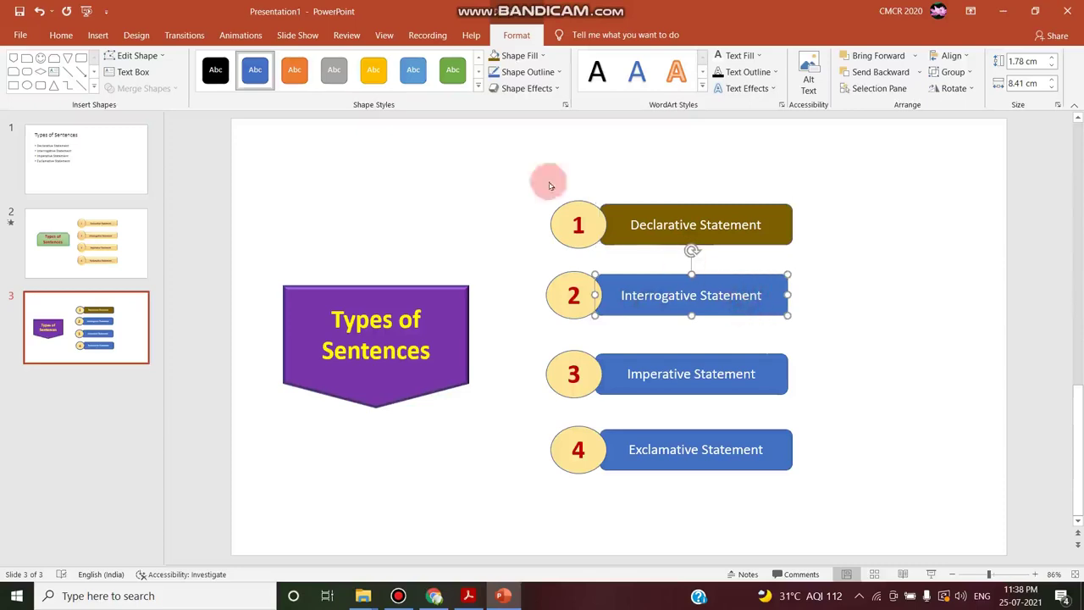
Eyedrop the Declarative bar's brown onto the Interrogative Statement bar
left_click(543, 56)
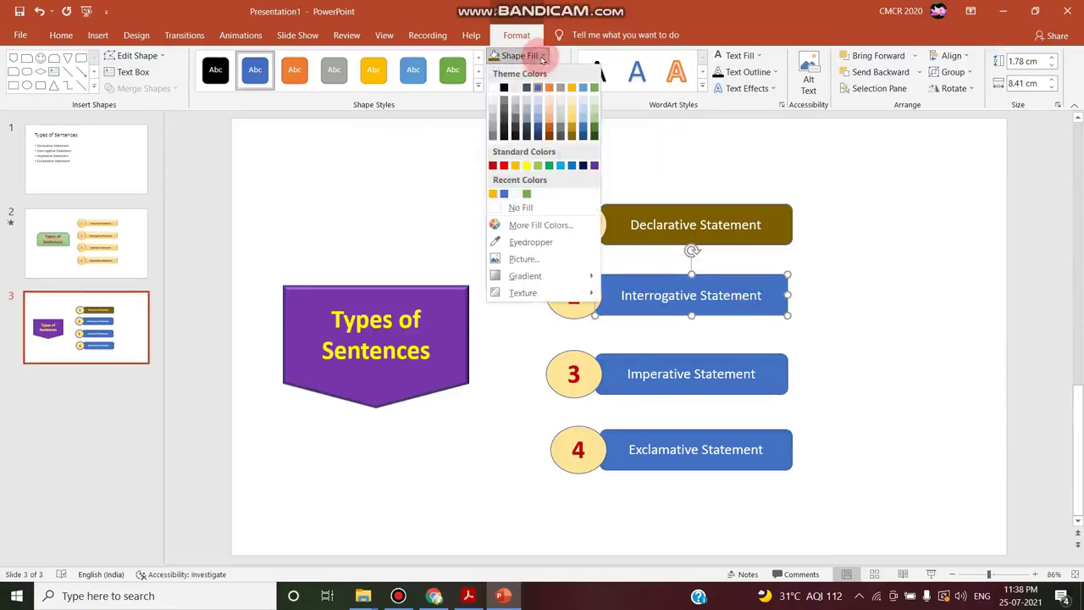
left_click(531, 242)
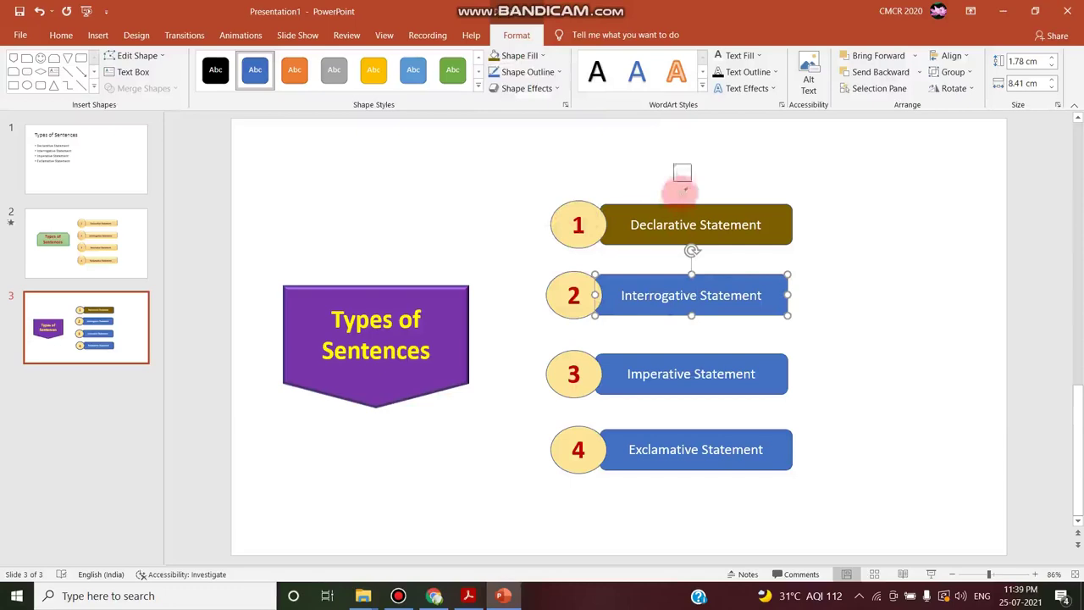
left_click(764, 241)
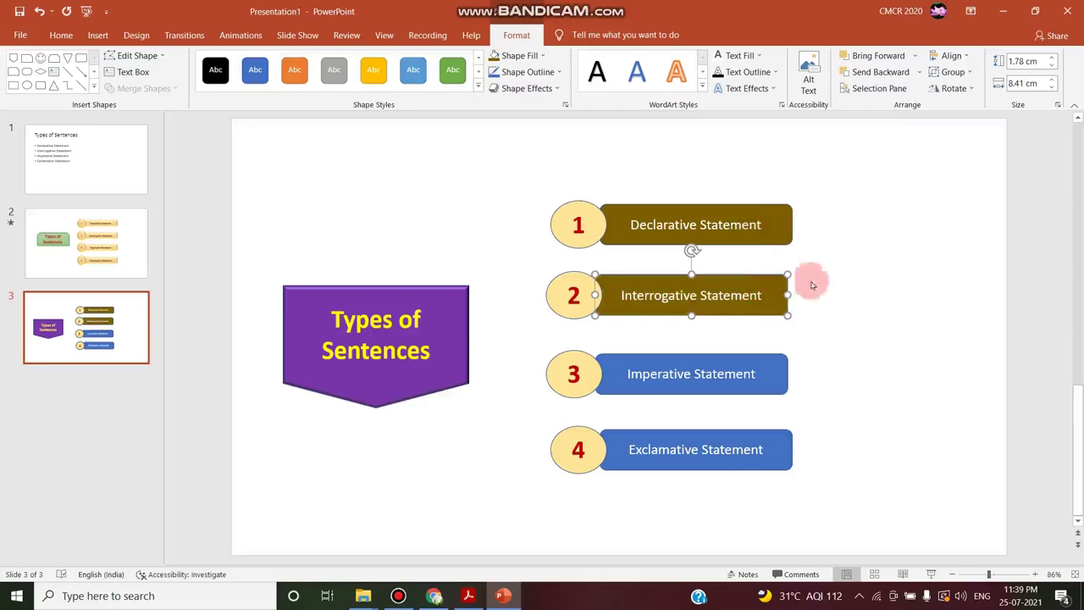
Eyedrop the same brown onto the Imperative Statement bar, undoing an accidental white fill
left_click(770, 382)
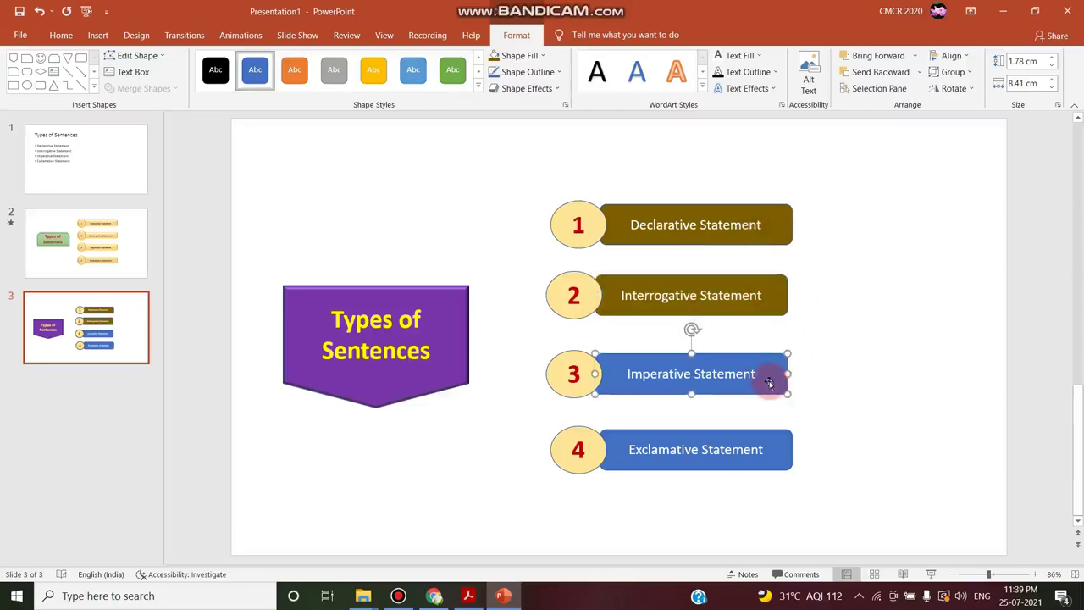
left_click(517, 55)
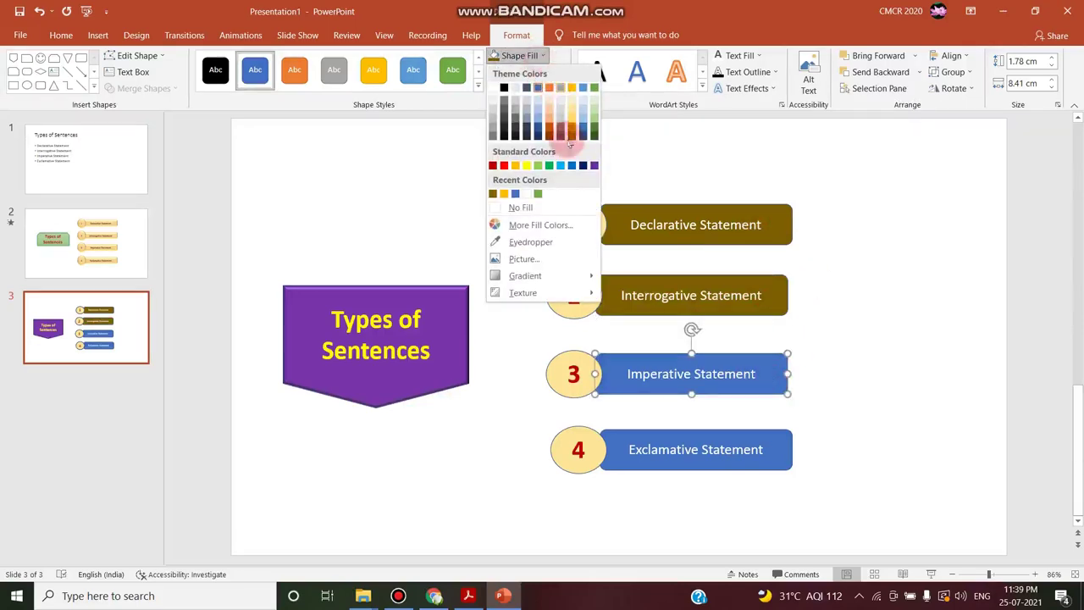
left_click(555, 245)
left_click(757, 248)
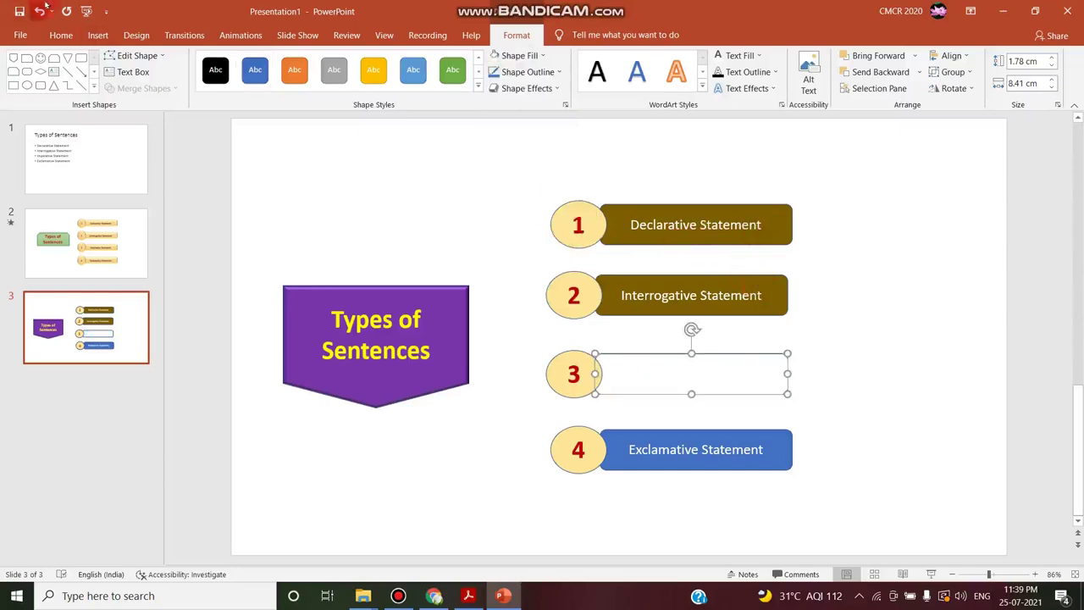
left_click(39, 11)
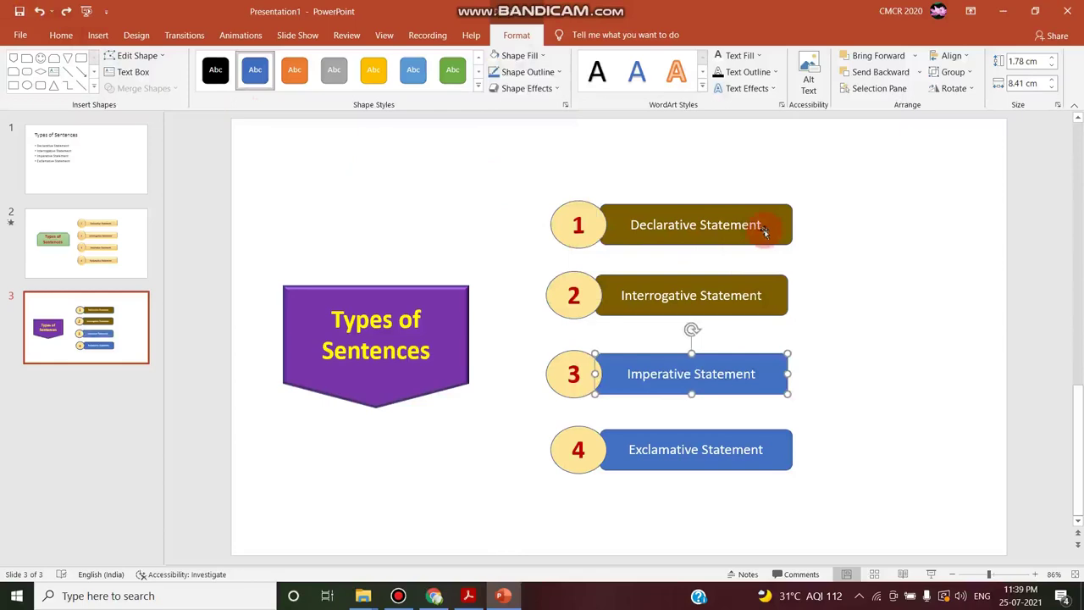
left_click(517, 55)
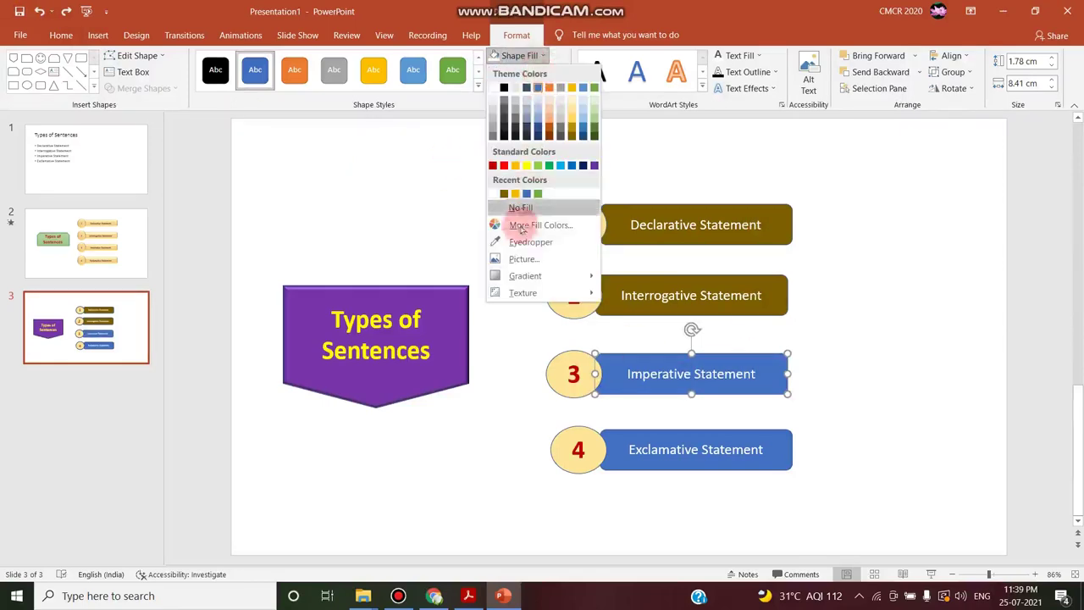
left_click(519, 242)
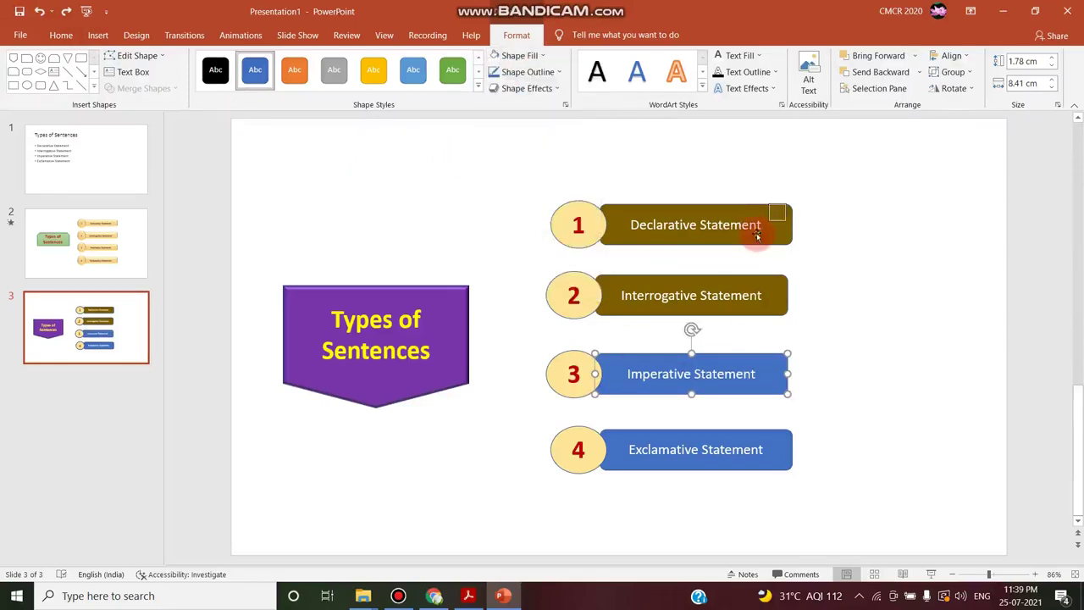
left_click(757, 237)
Eyedrop the Declarative bar's brown onto the Exclamative Statement bar
left_click(776, 446)
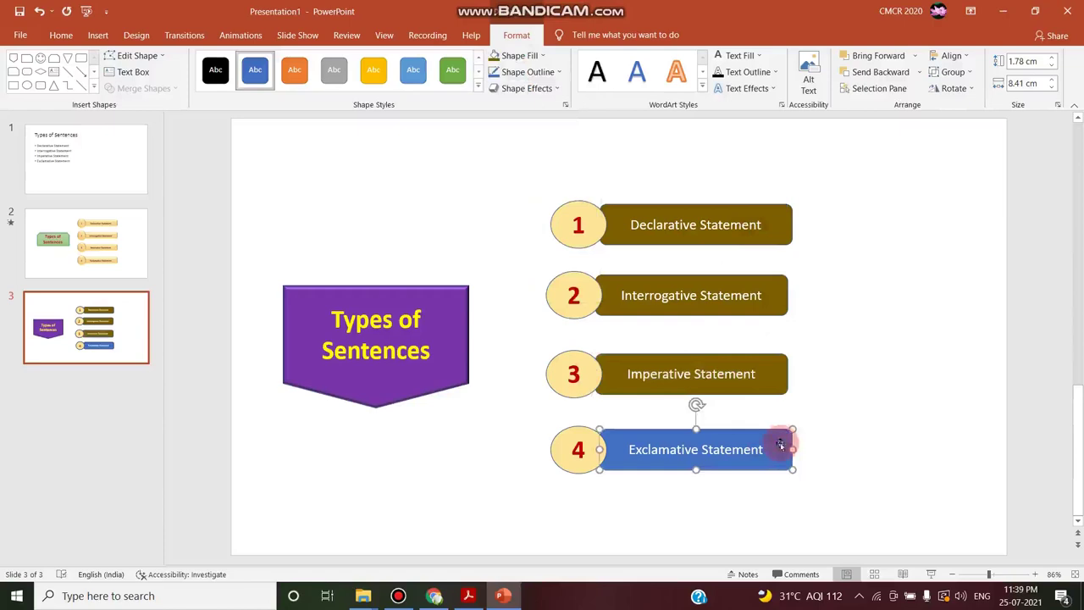
left_click(518, 55)
left_click(530, 243)
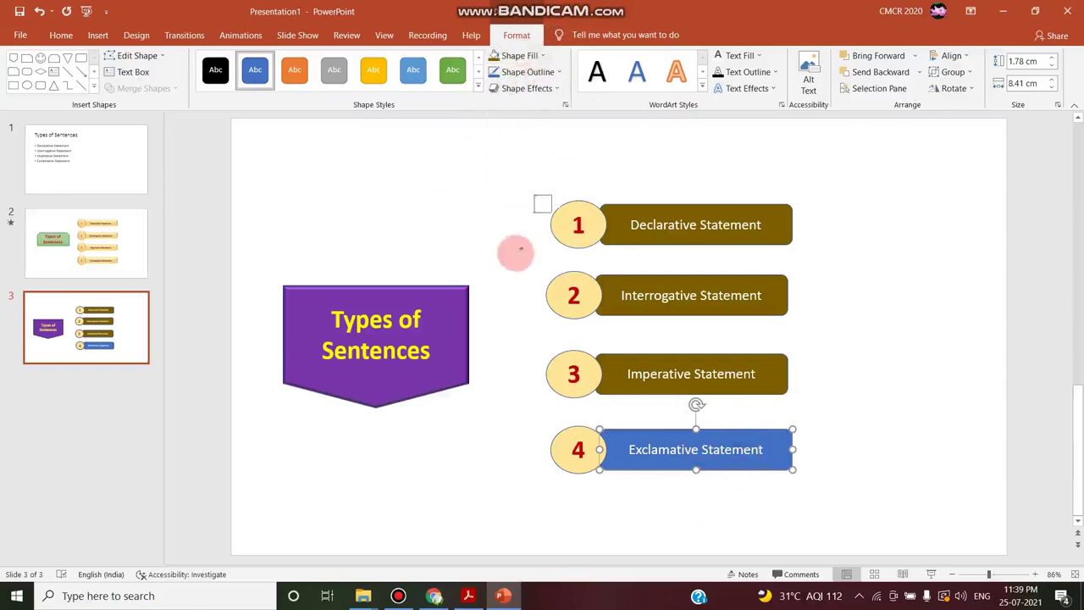
left_click(547, 57)
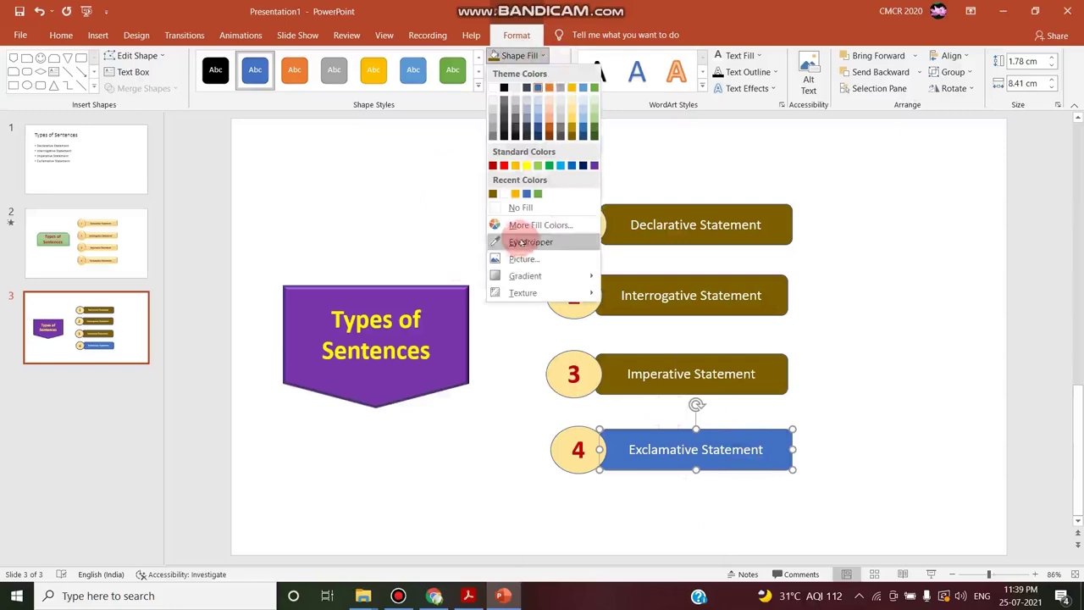
left_click(520, 241)
left_click(756, 239)
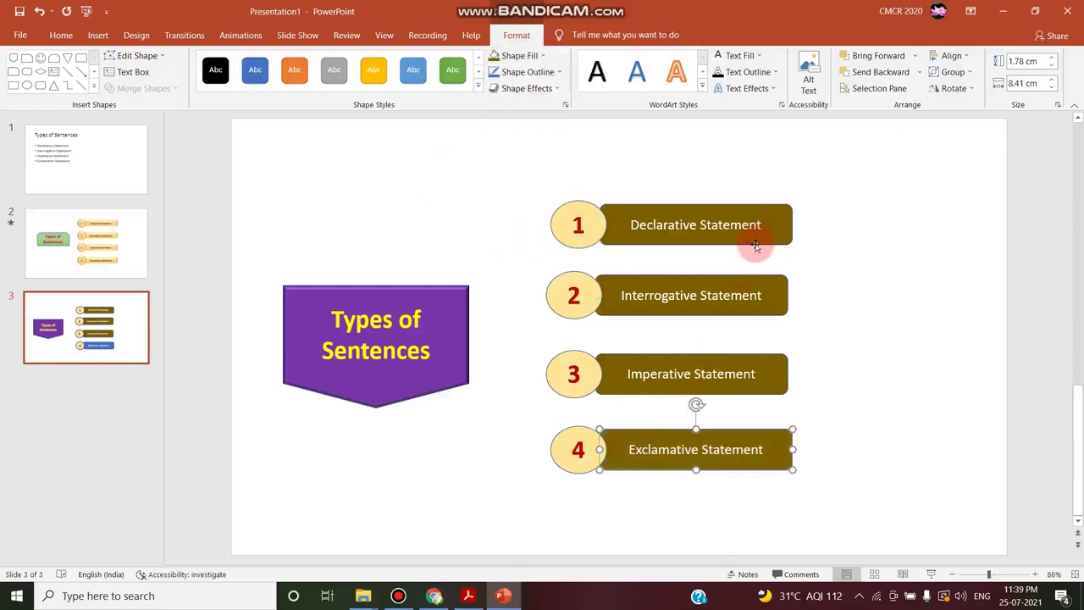
left_click(846, 438)
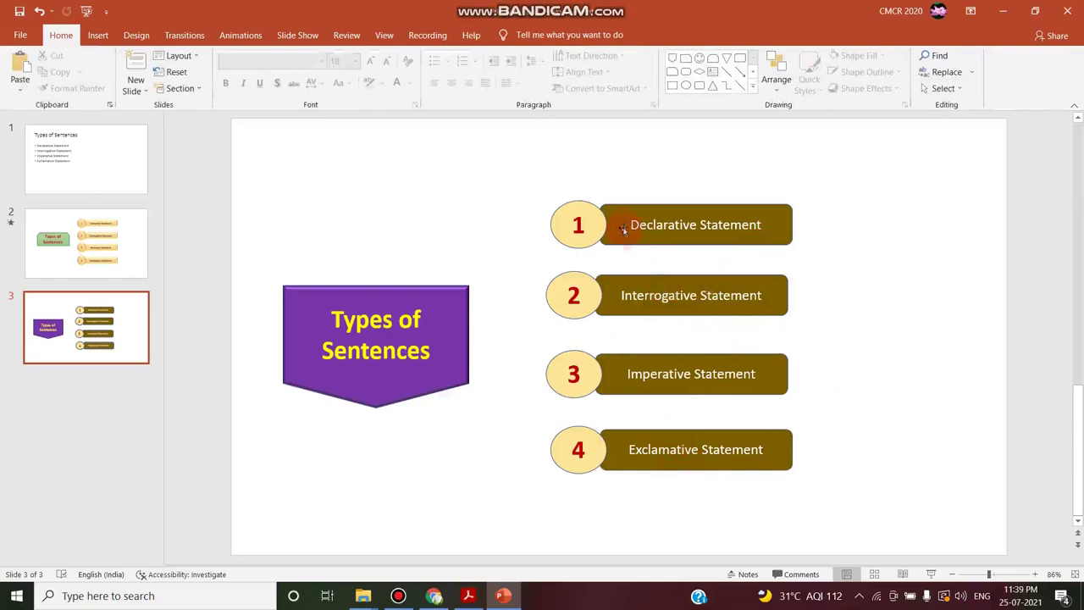
left_click(593, 241)
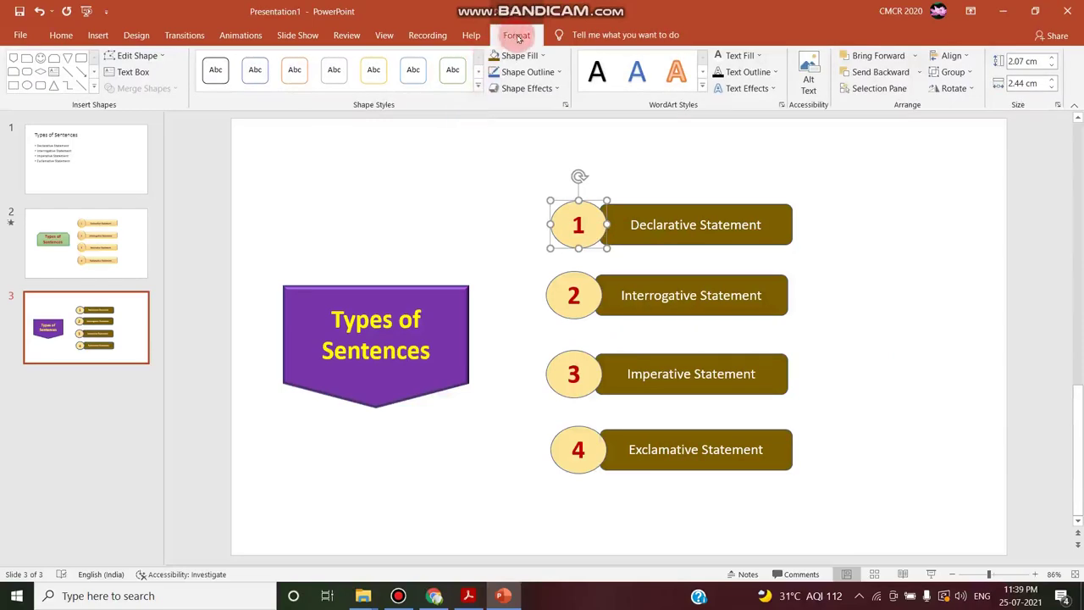
Give circle 1 a Peek In From Left entrance and the Declarative bar a Fly In
left_click(244, 38)
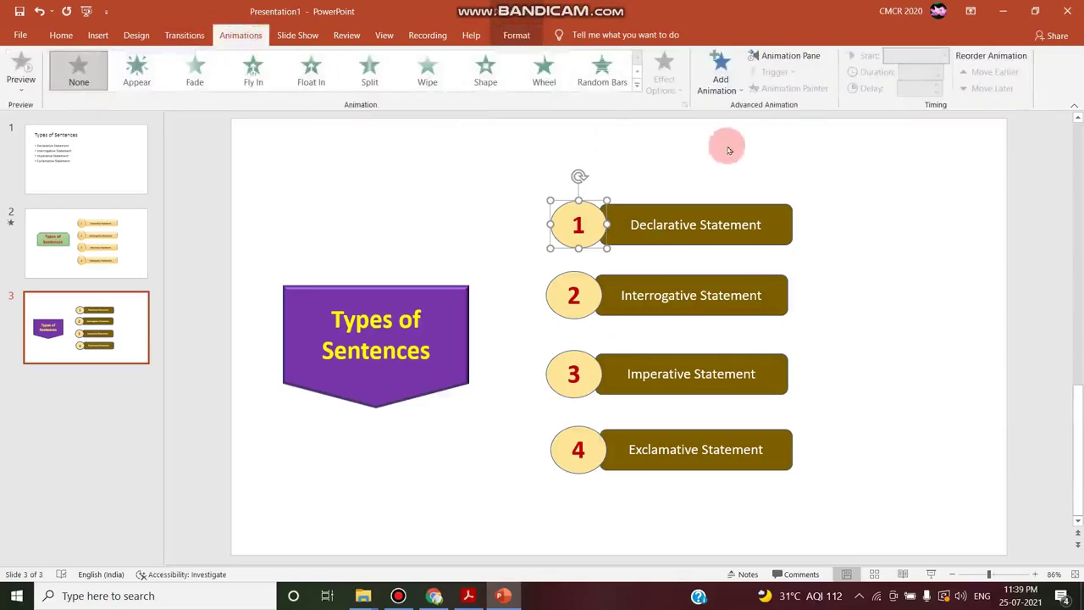
left_click(719, 75)
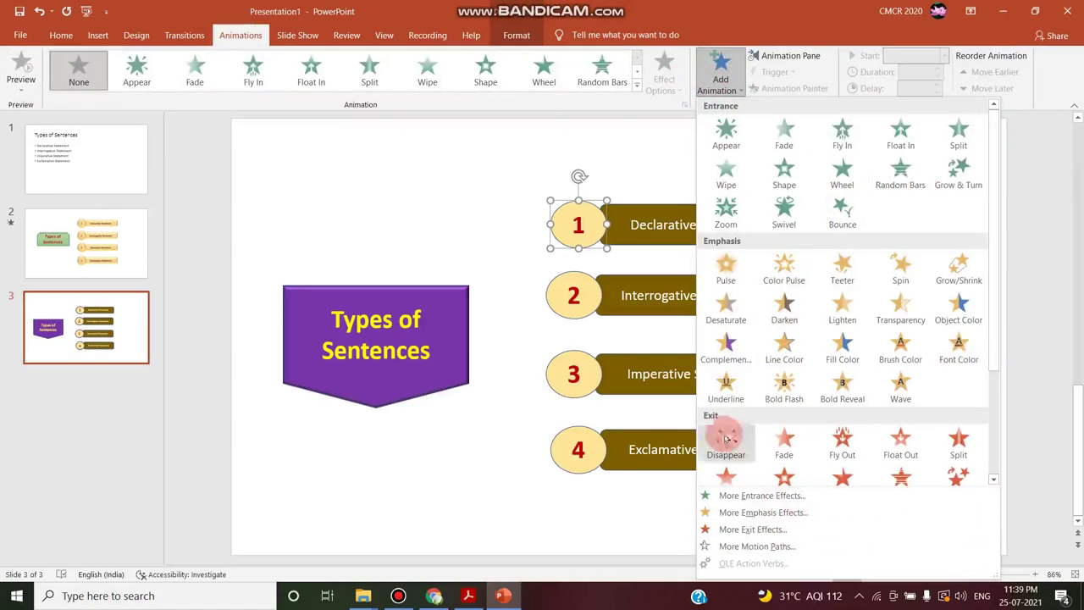
left_click(785, 498)
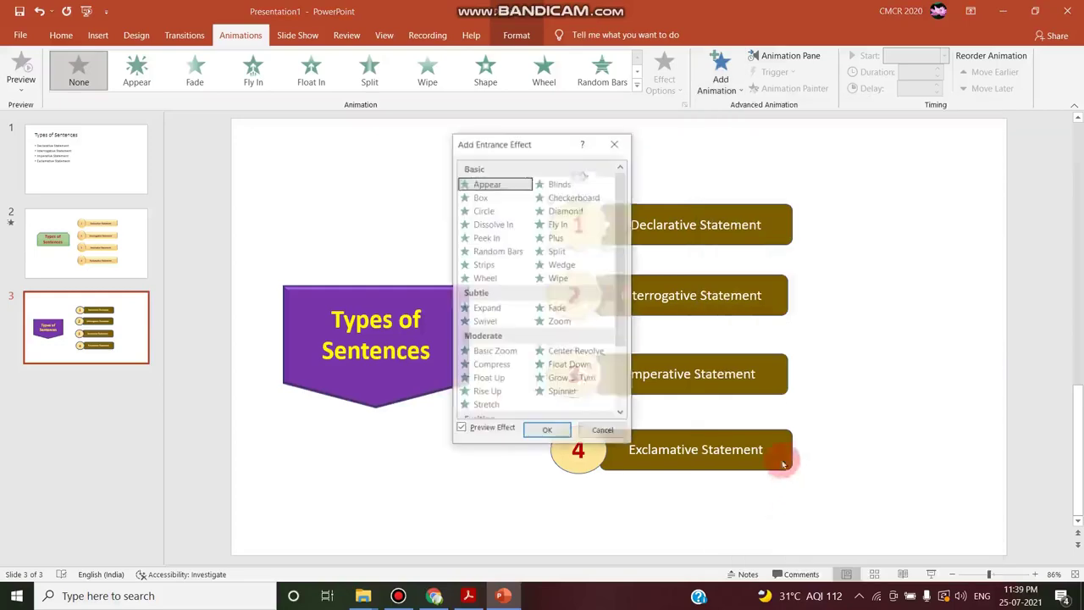
left_click(501, 239)
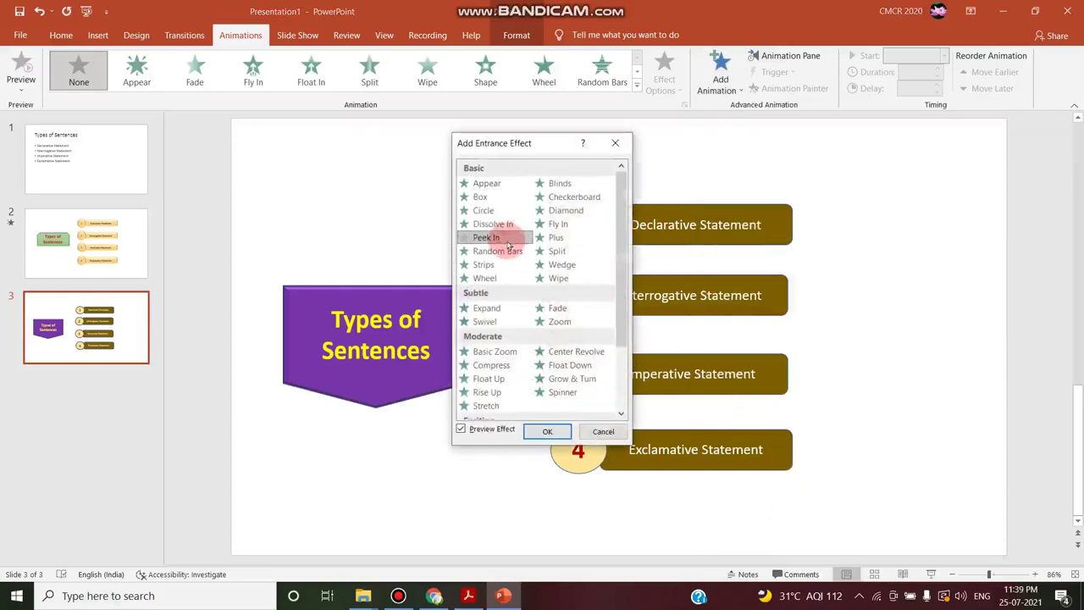
left_click_drag(552, 145, 338, 147)
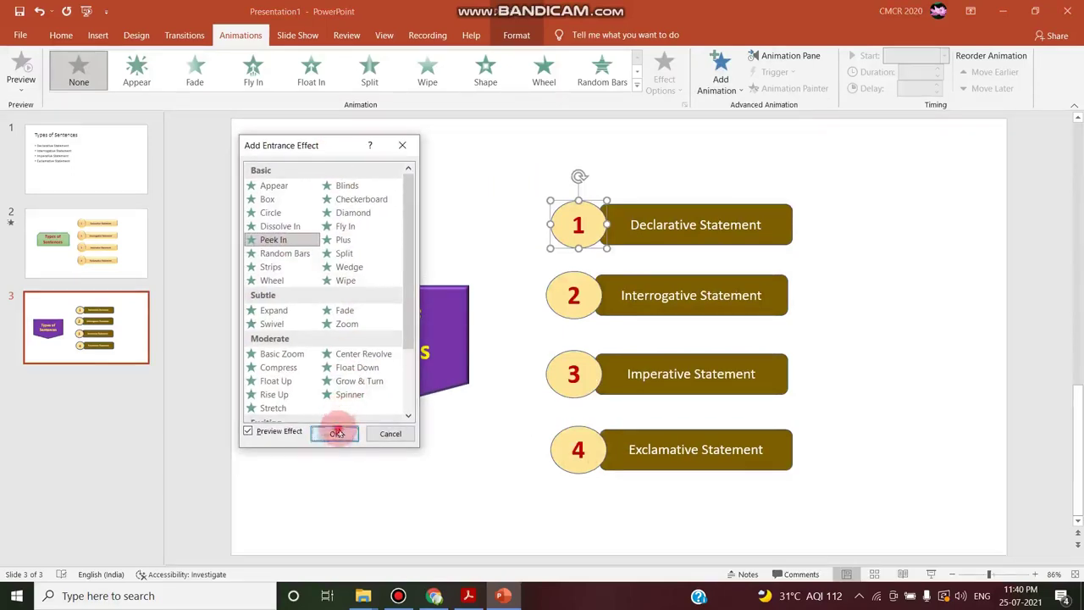
left_click(338, 433)
left_click(583, 239)
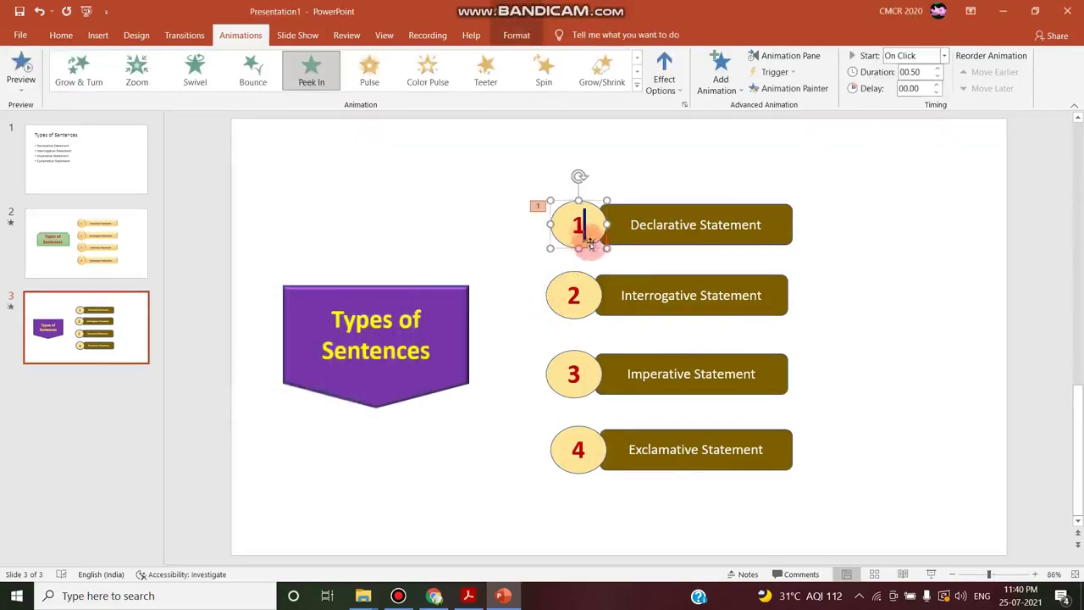
left_click(663, 80)
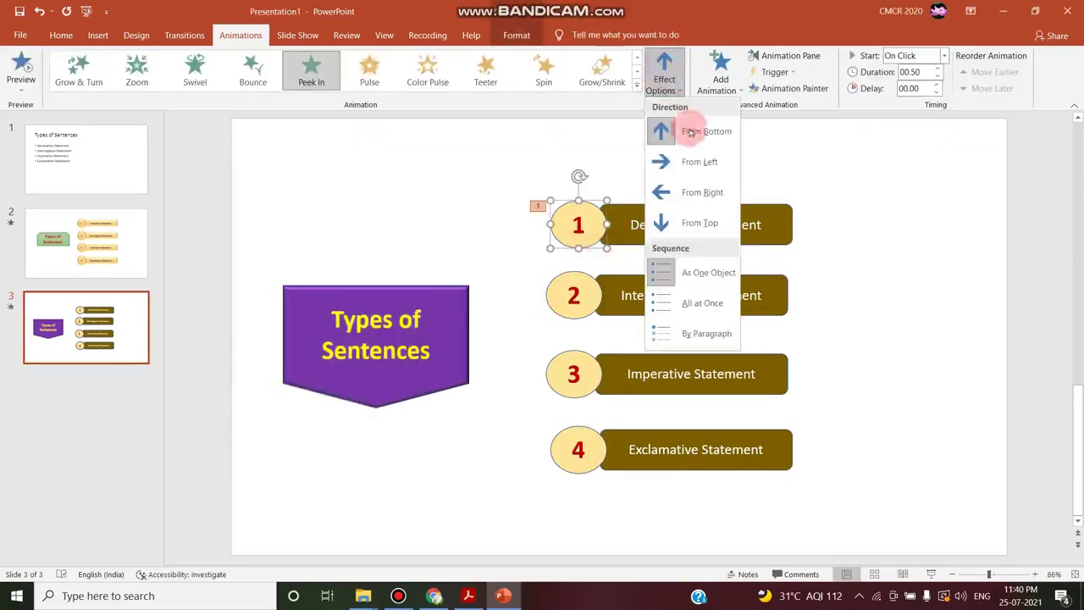
left_click(689, 166)
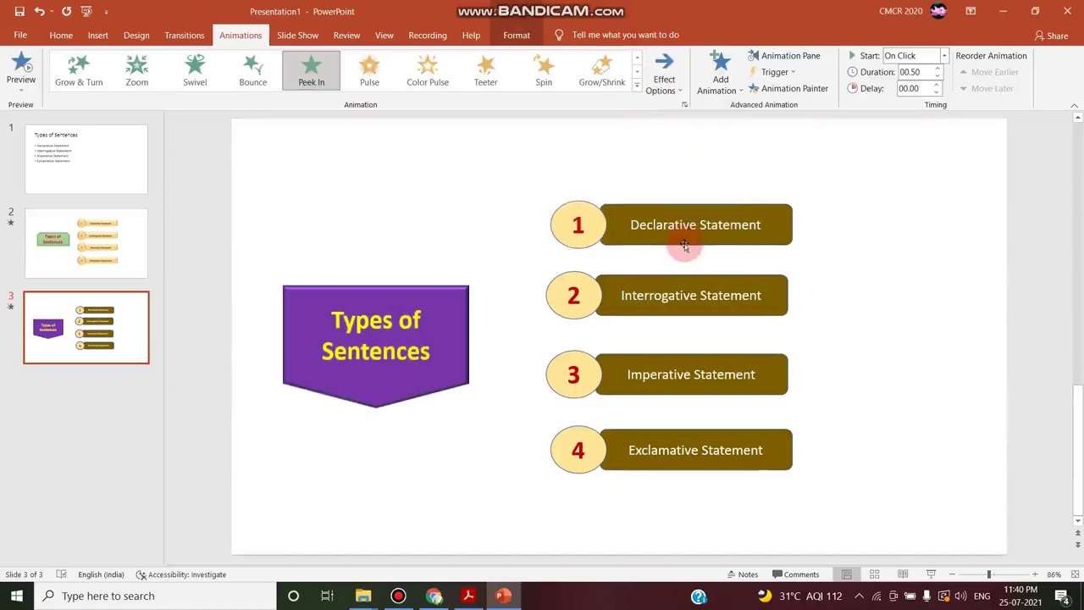
left_click(686, 242)
left_click(253, 72)
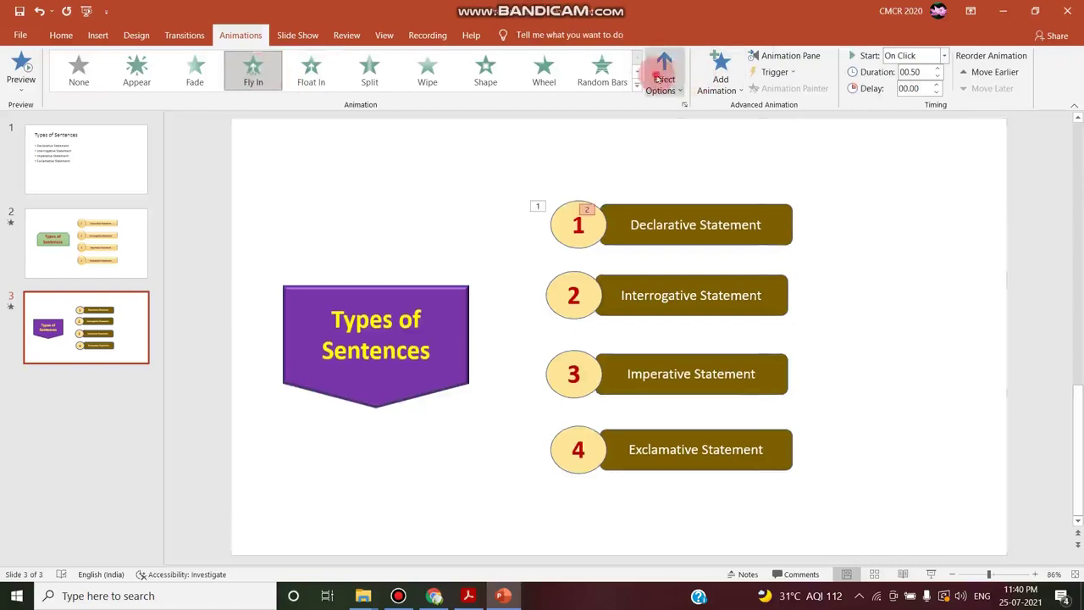
Make the Declarative bar fly in from the right and give circle 2 a Peek In entrance
left_click(661, 76)
left_click(708, 314)
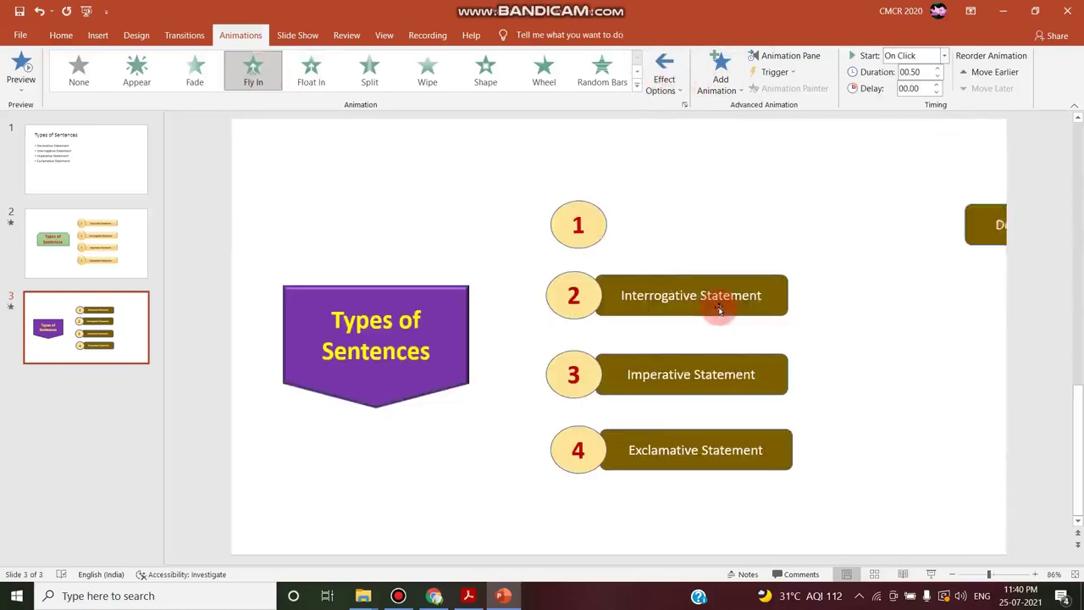
left_click(583, 310)
left_click(719, 74)
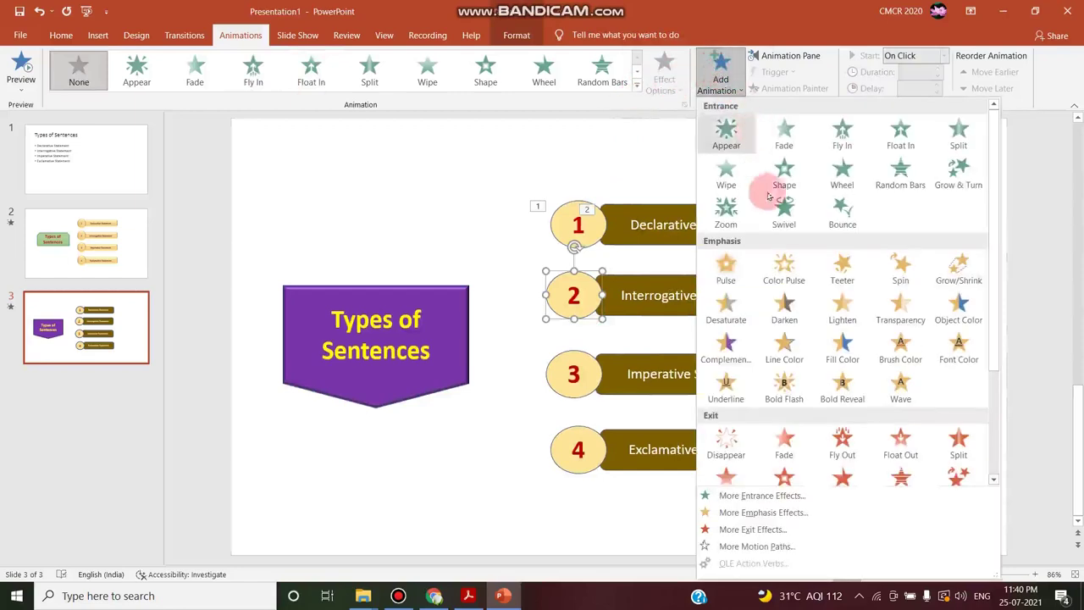
left_click(735, 495)
left_click(485, 237)
left_click(559, 430)
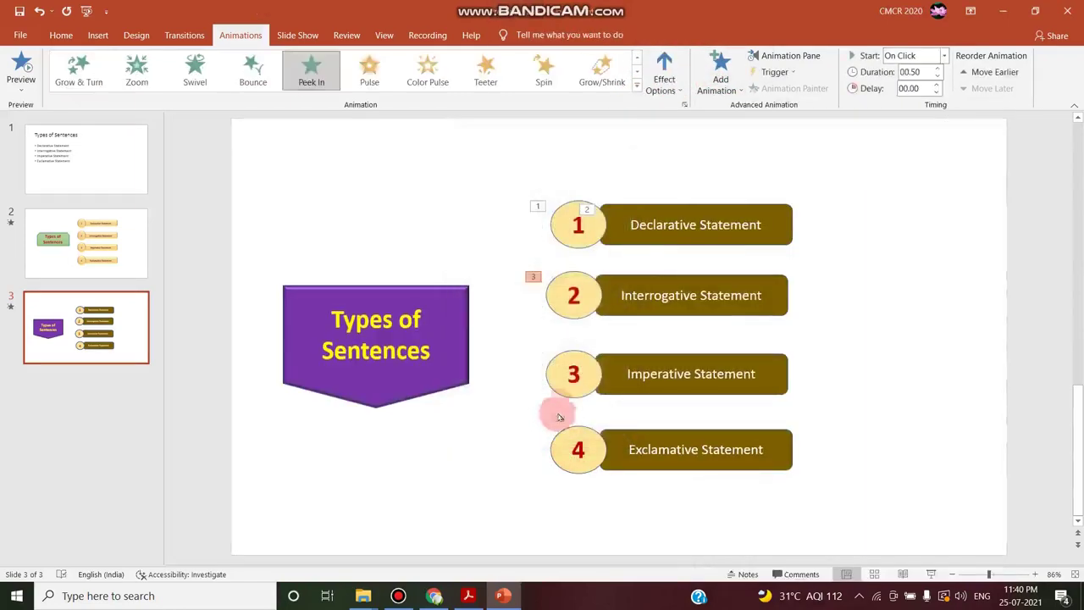
Make the Interrogative bar fly in from the left and circle 2 peek in from the left
left_click(646, 303)
left_click(305, 56)
left_click(251, 71)
left_click(664, 74)
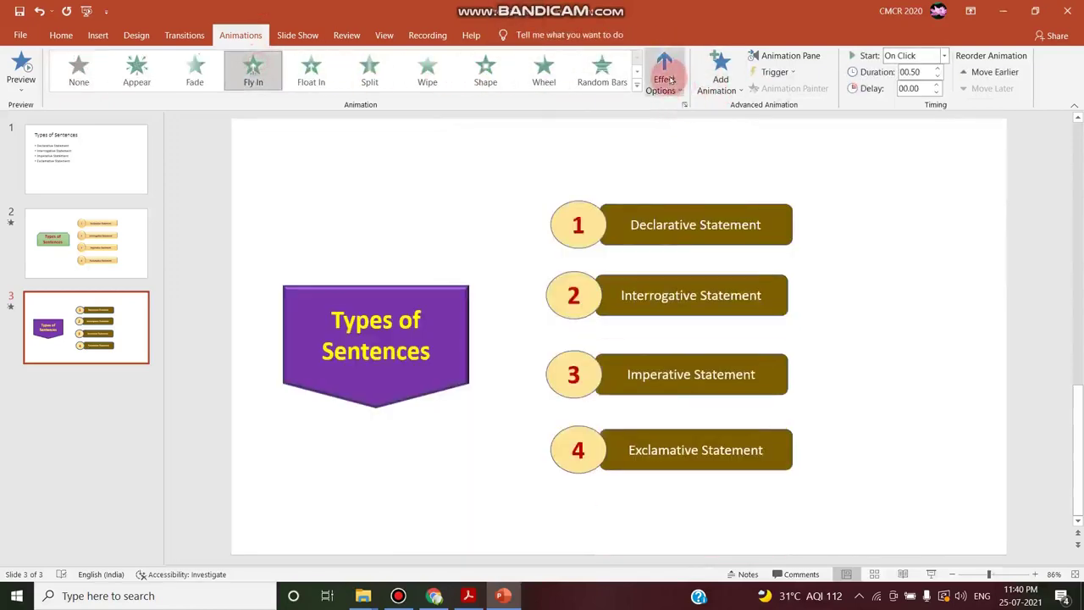
left_click(702, 314)
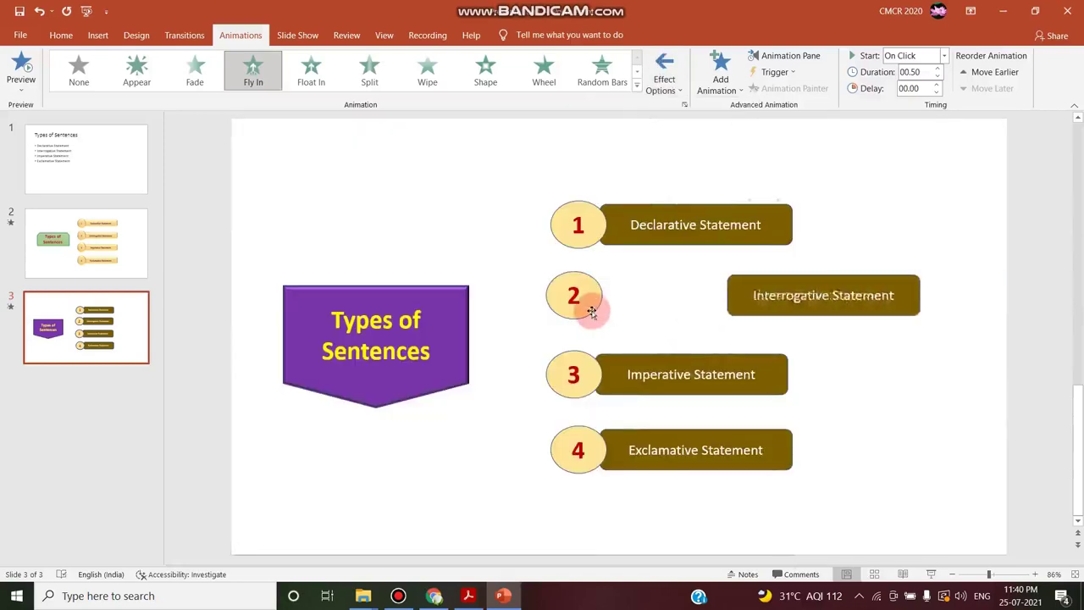
left_click(664, 74)
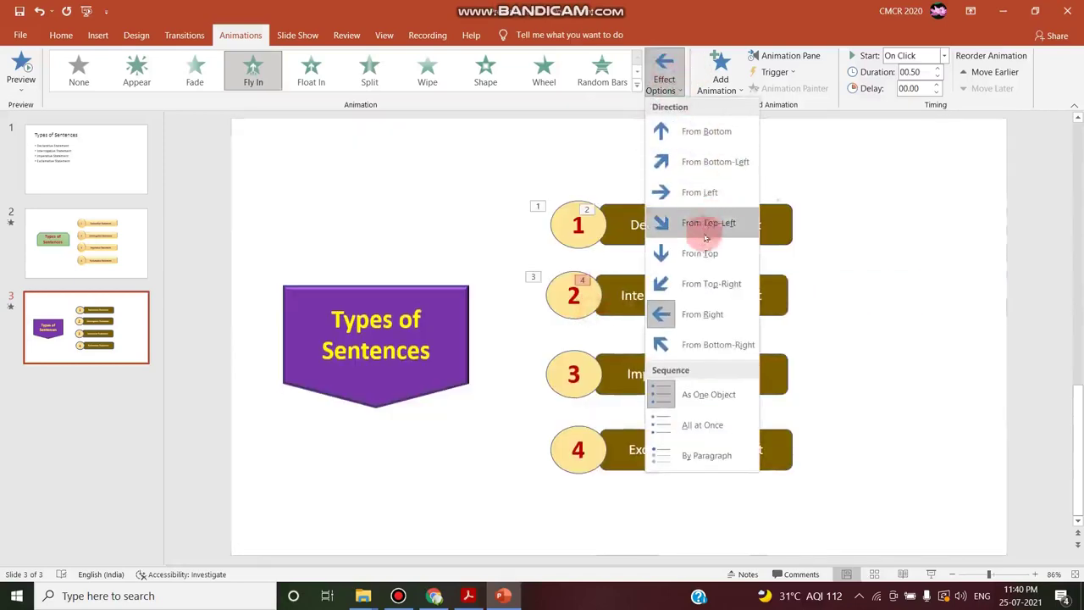
left_click(694, 194)
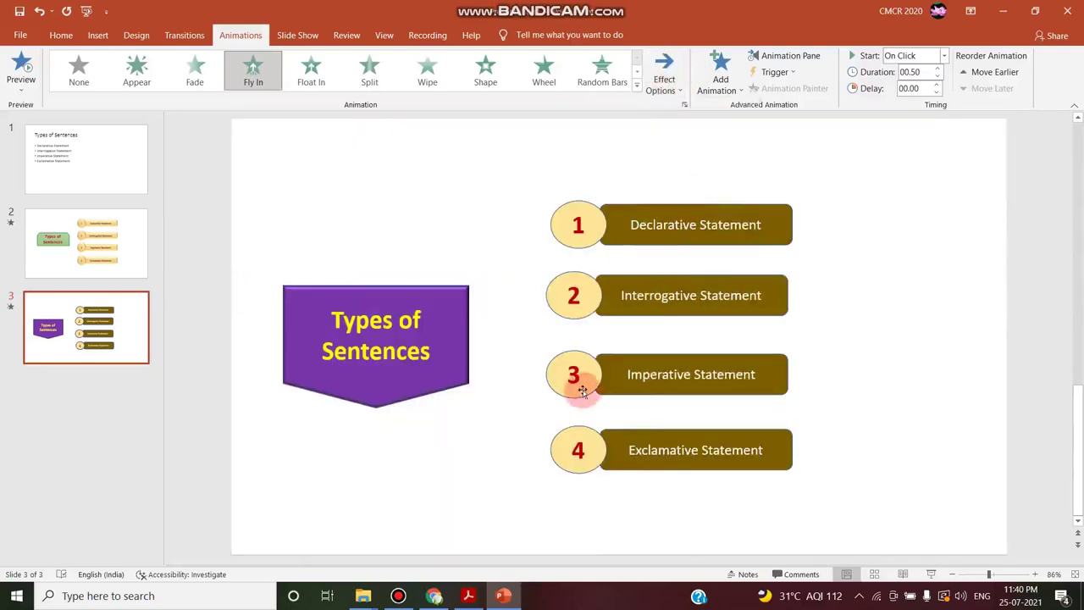
left_click(636, 343)
left_click(578, 315)
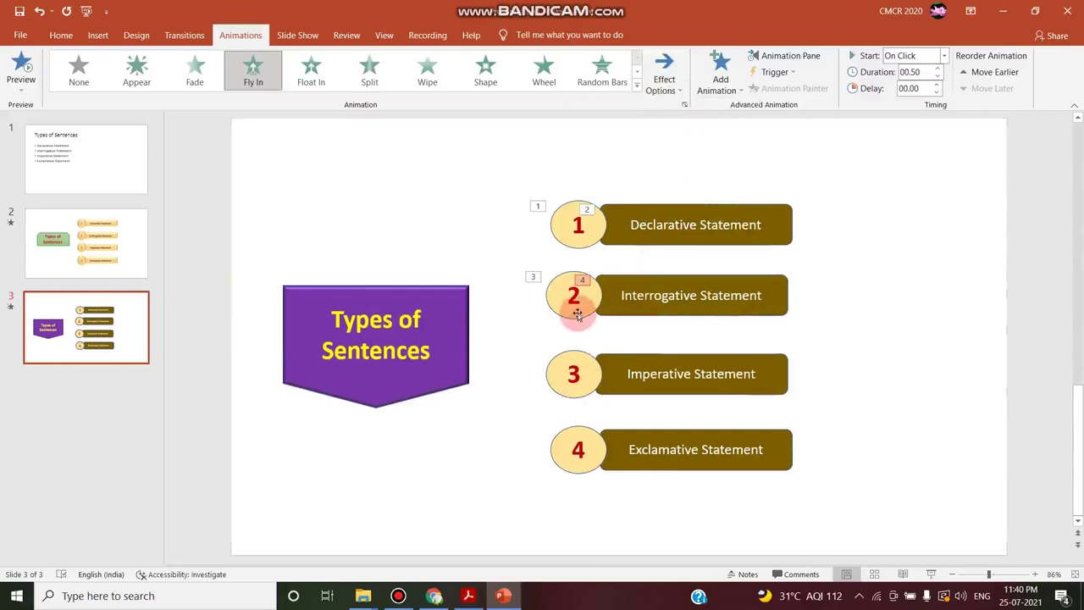
left_click(574, 318)
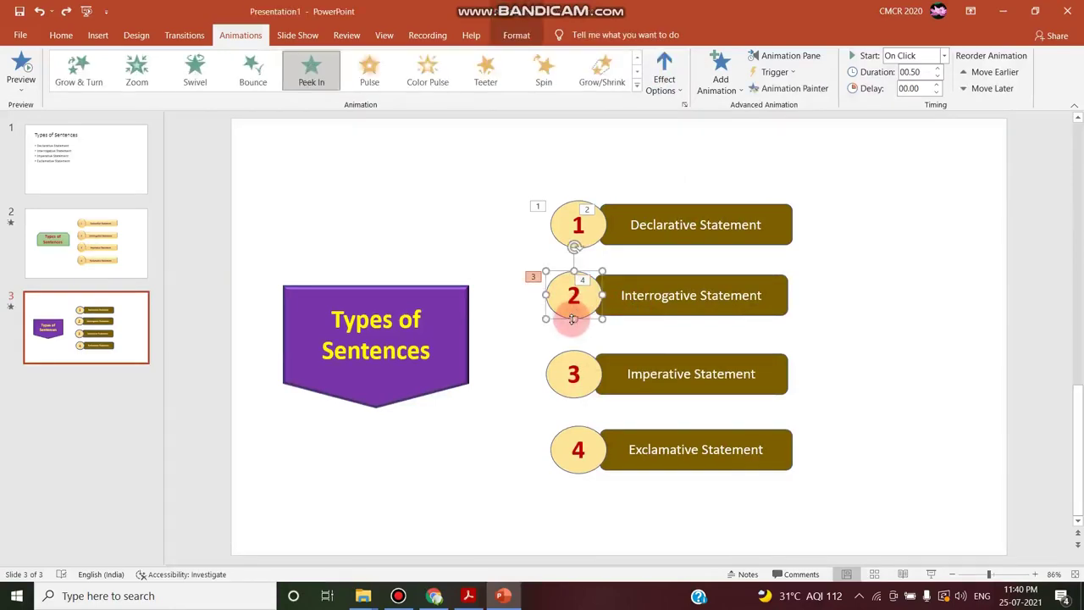
left_click(663, 75)
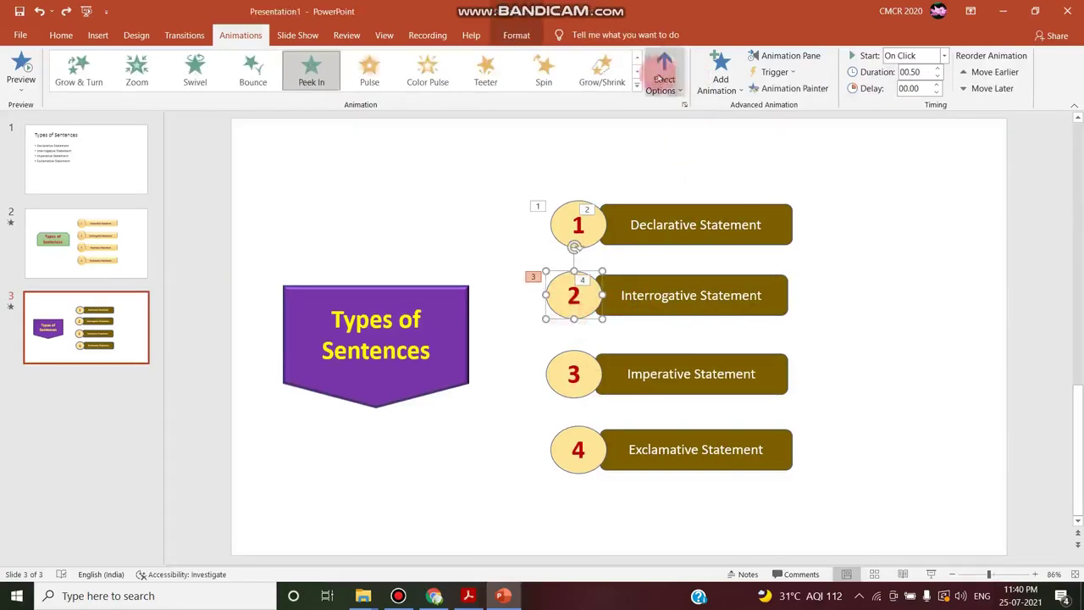
left_click(678, 163)
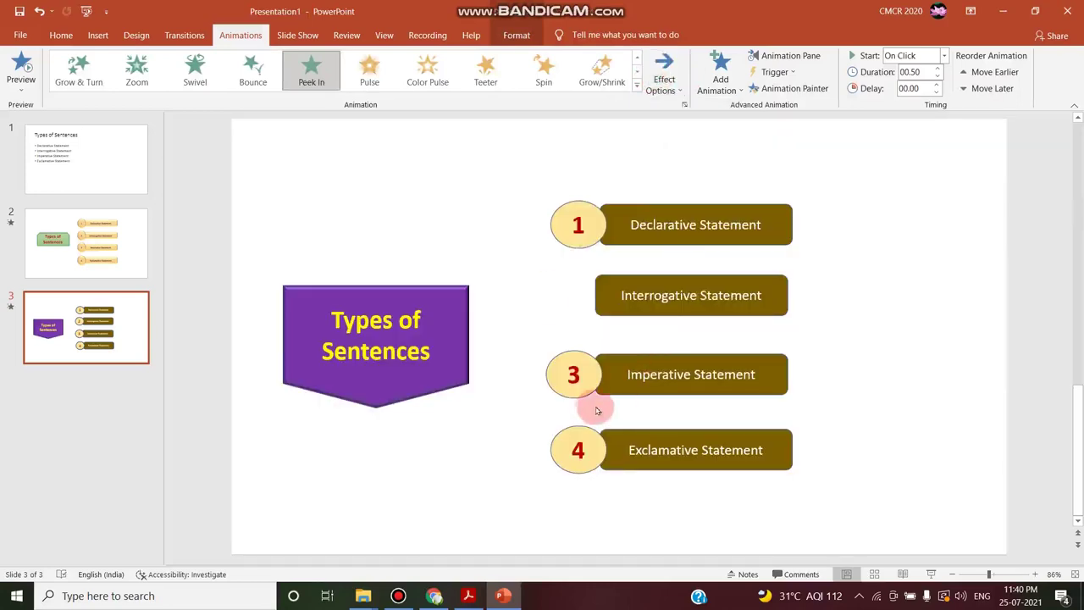
Give circle 3 a Peek In entrance from the left
left_click(580, 396)
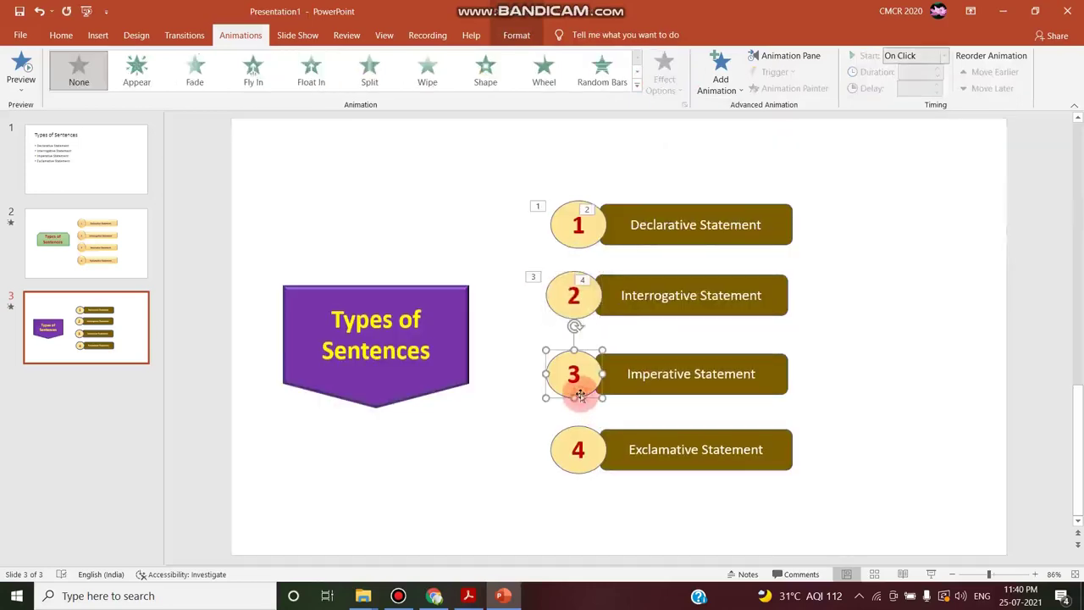
left_click(721, 72)
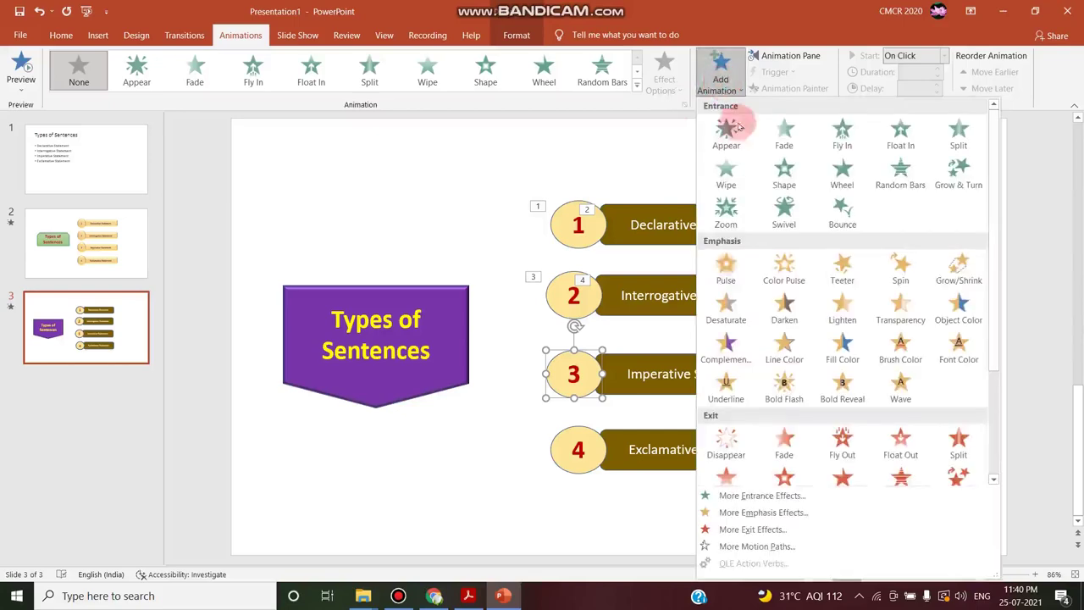
left_click(746, 495)
left_click(491, 237)
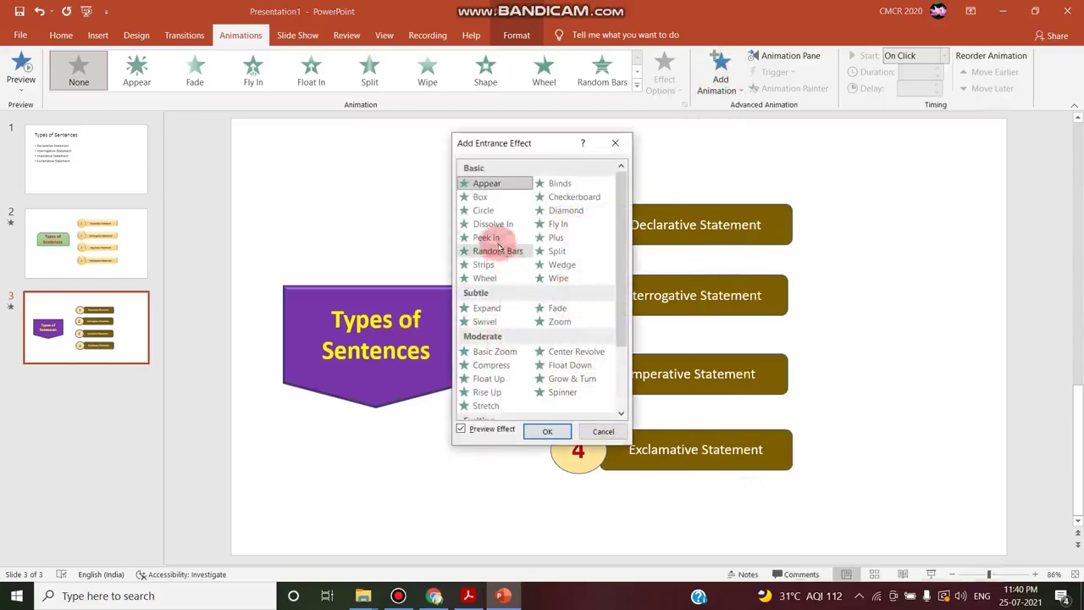
left_click(547, 432)
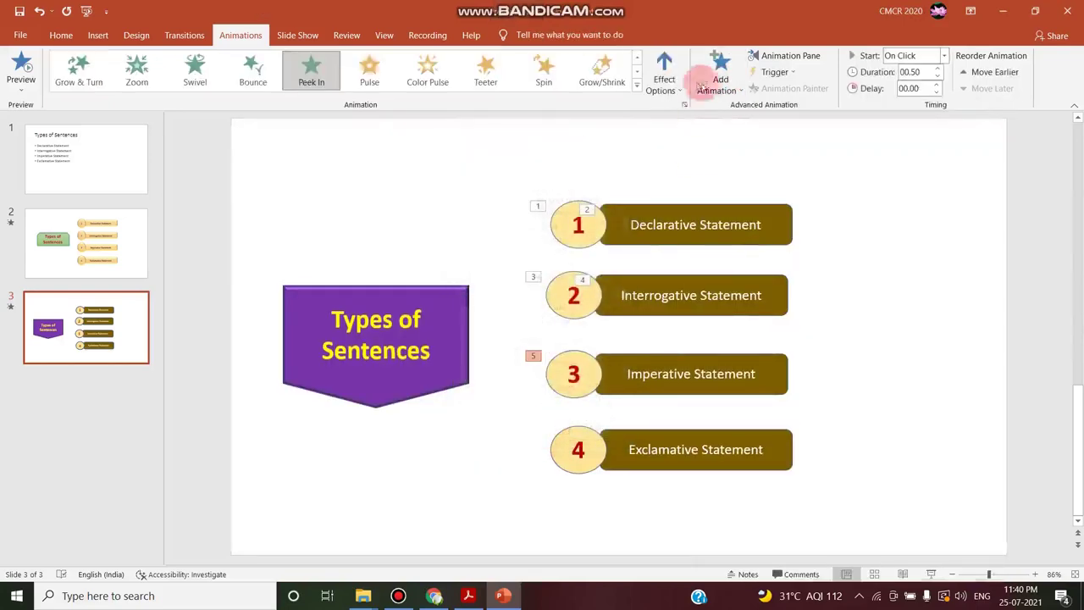
left_click(664, 75)
left_click(695, 162)
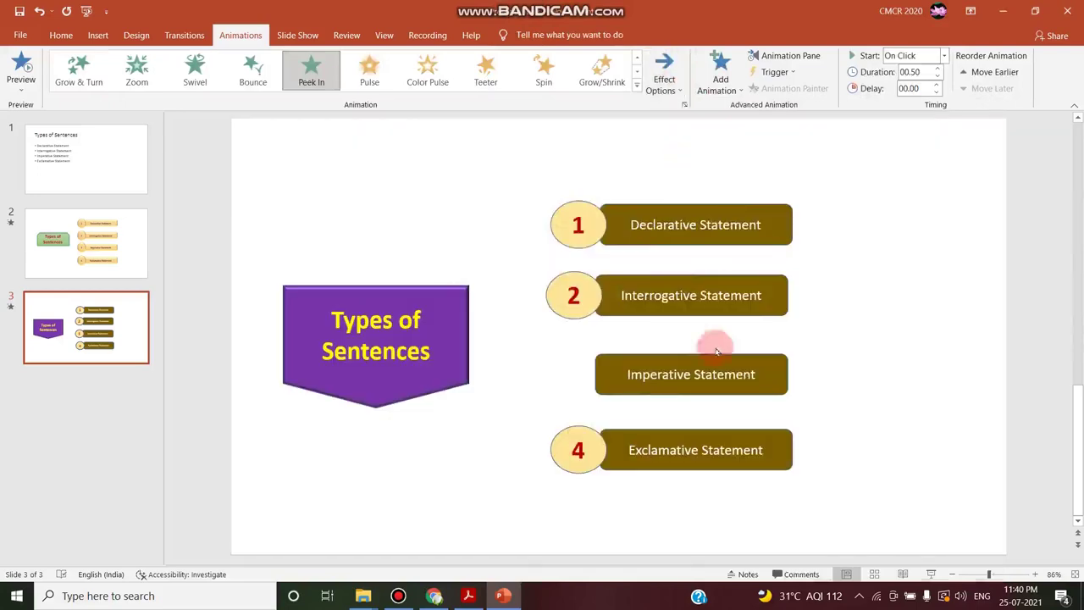
Make the Imperative Statement bar fly in from the right
left_click(650, 376)
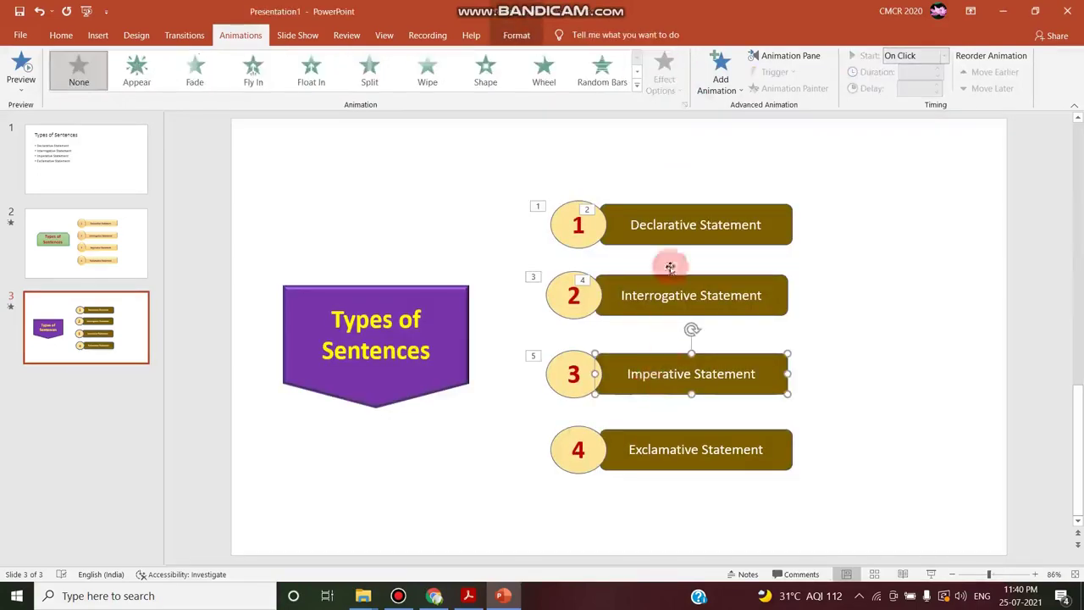
left_click(254, 82)
left_click(664, 74)
left_click(686, 313)
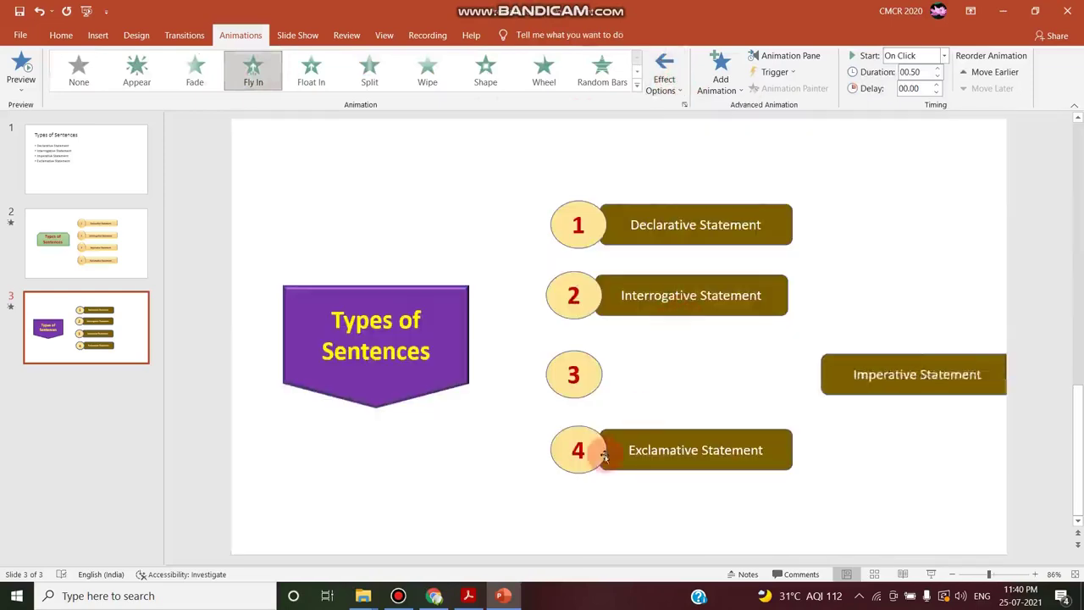
Give circle 4 a Peek In entrance from the left
left_click(589, 467)
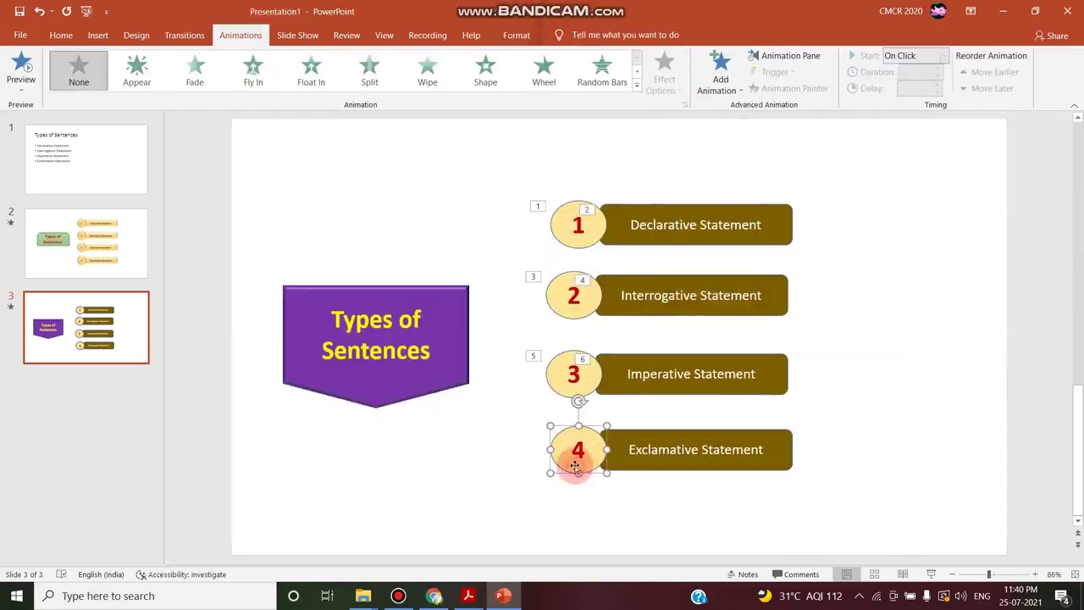
left_click(720, 79)
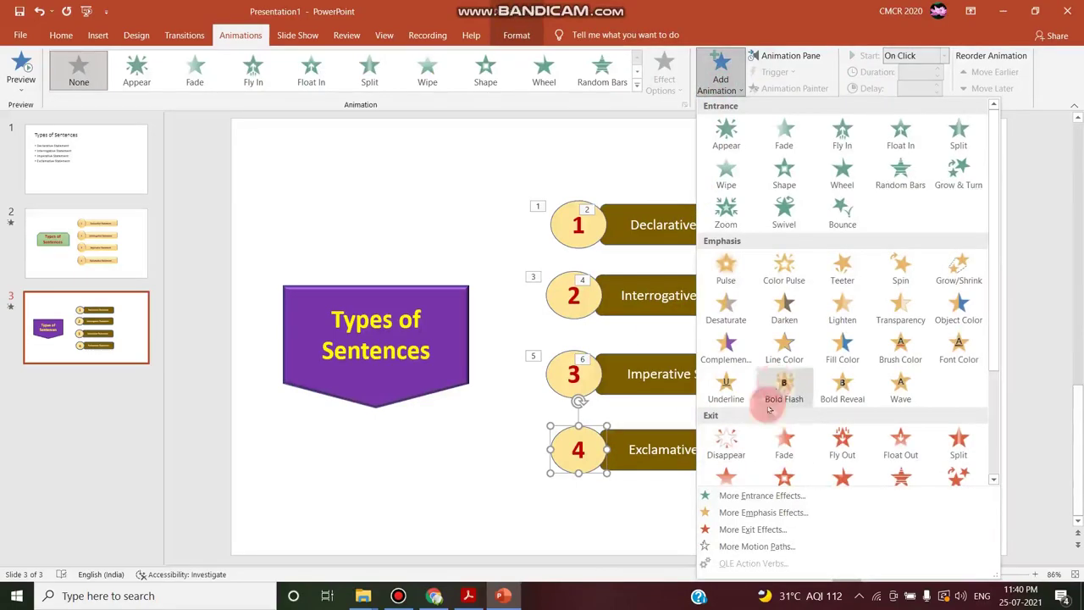
left_click(767, 491)
left_click(494, 238)
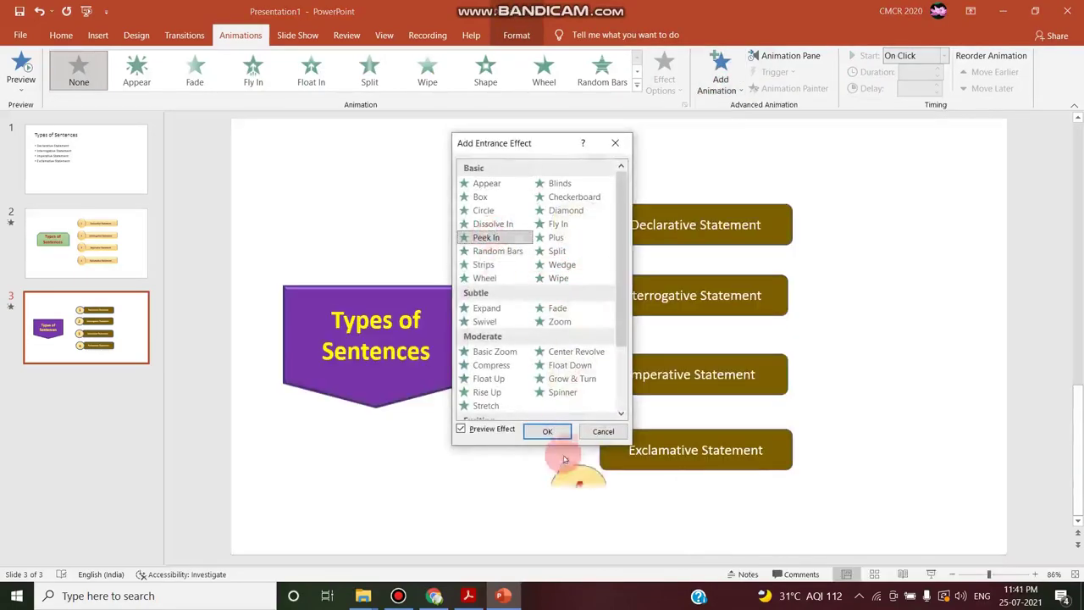
left_click(547, 431)
left_click(664, 76)
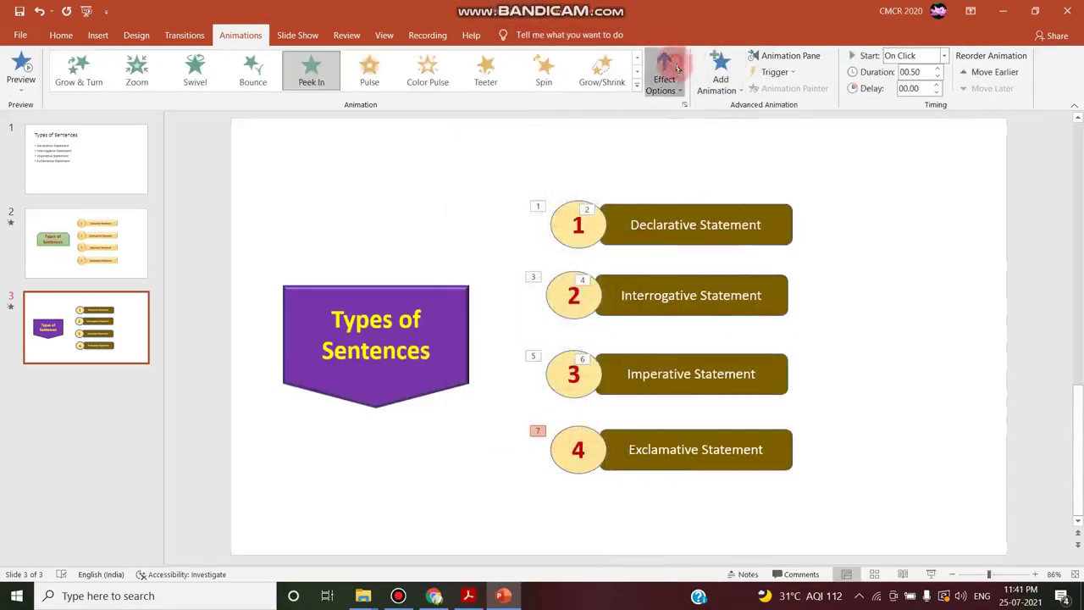
left_click(685, 160)
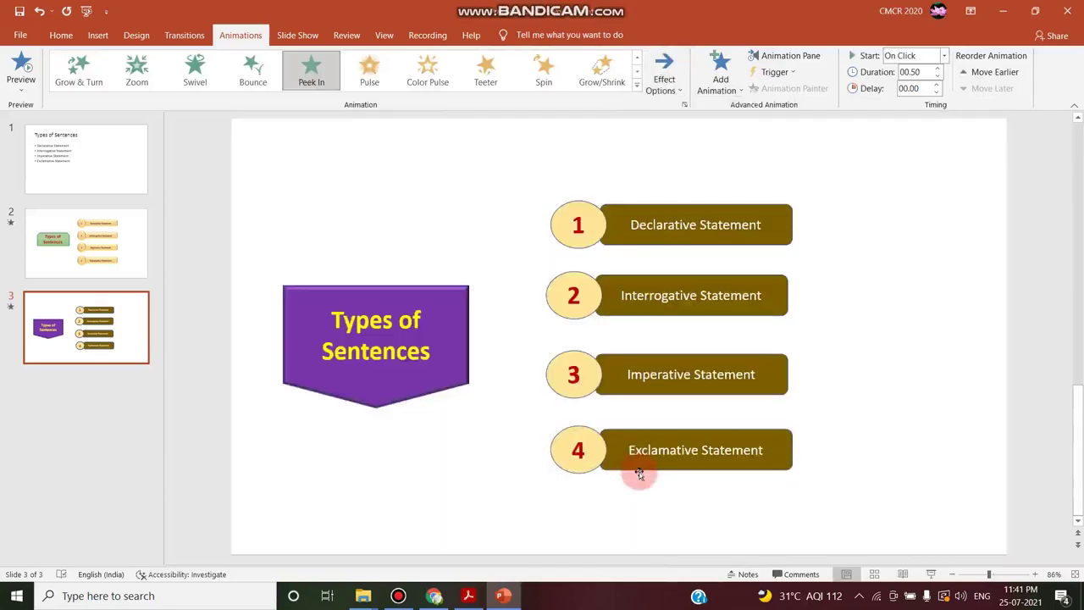
Make the Exclamative Statement bar fly in from the right
left_click(642, 465)
left_click(719, 73)
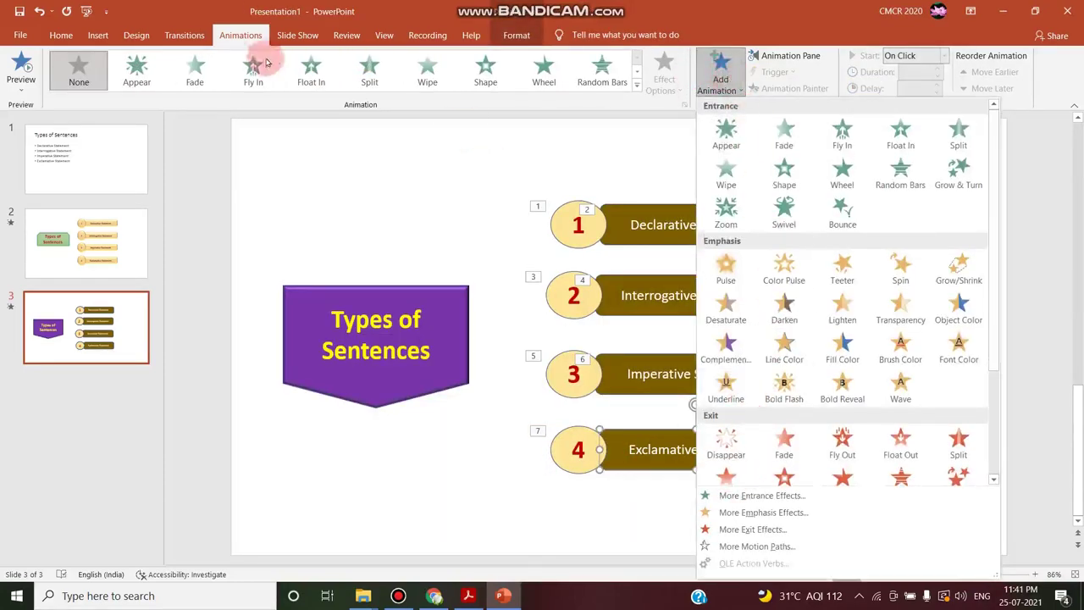
left_click(253, 68)
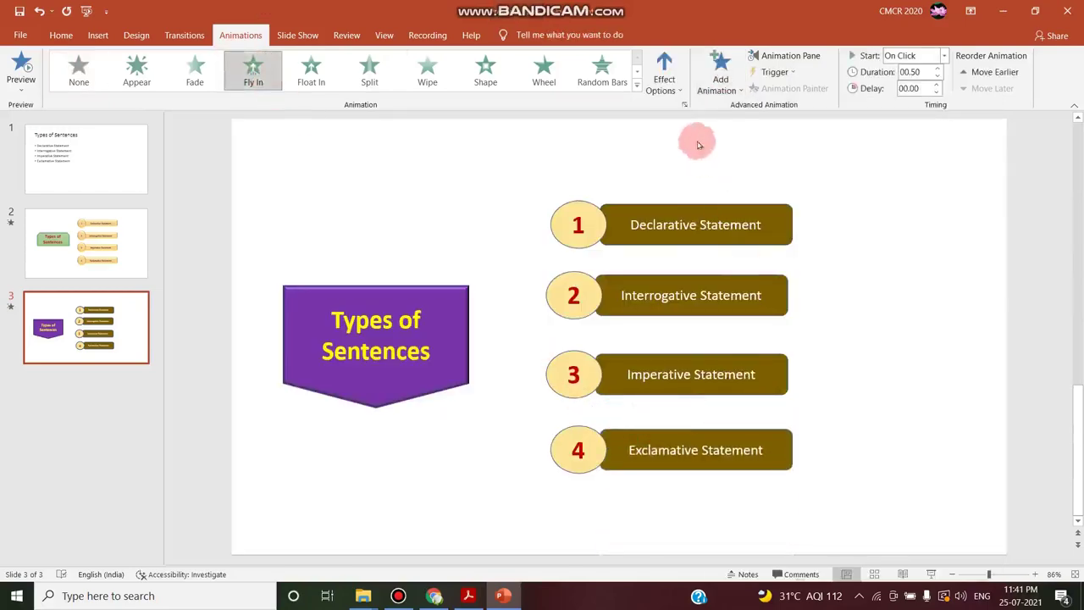
left_click(664, 75)
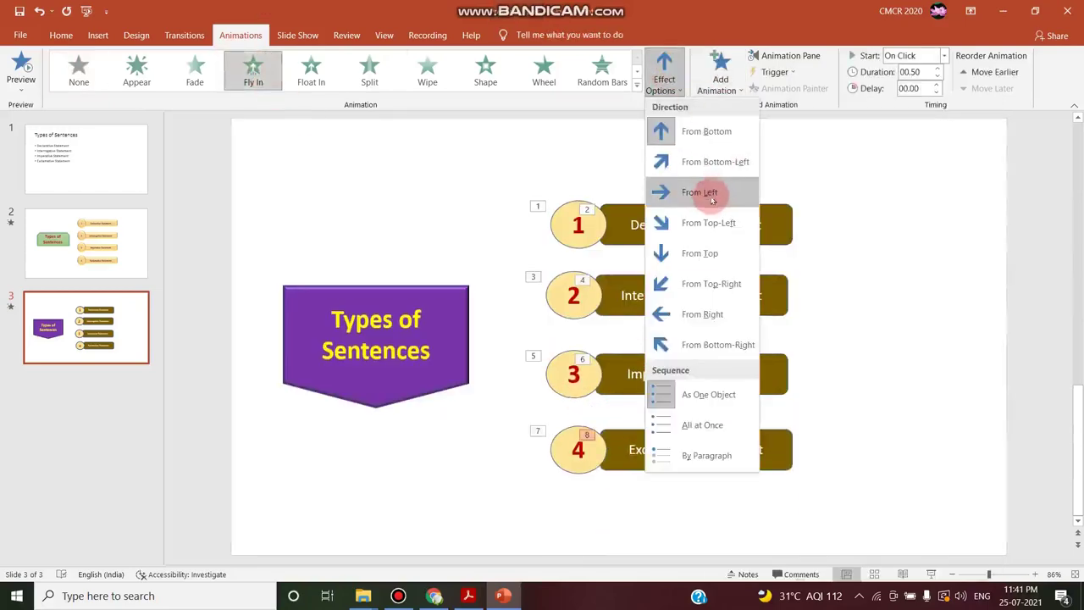
left_click(709, 315)
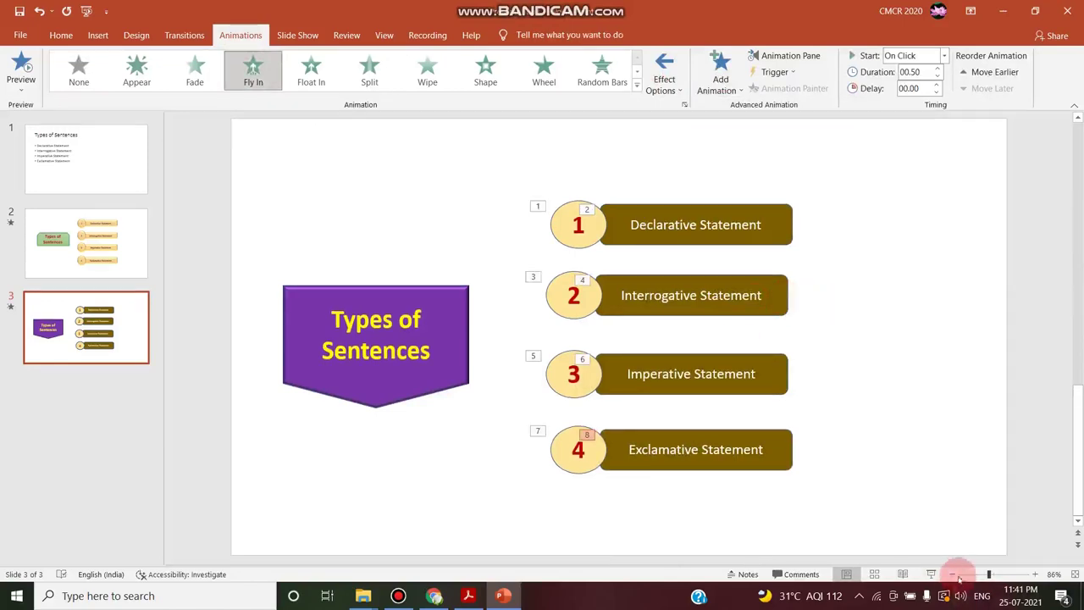
Preview slide 3 as a slide show, then end it and return to editing
left_click(931, 574)
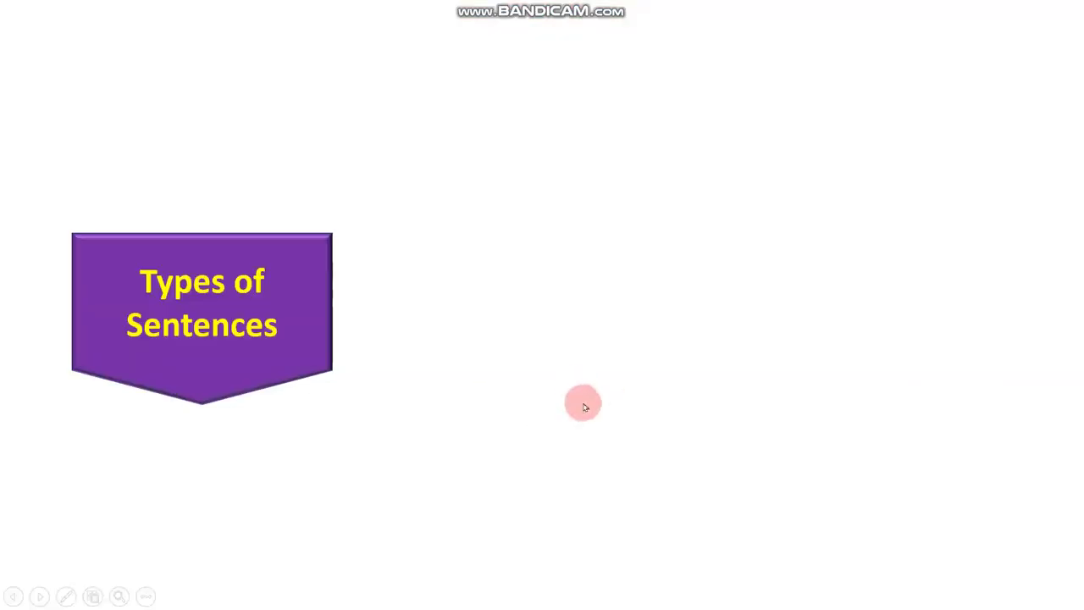
right_click(782, 539)
left_click(787, 531)
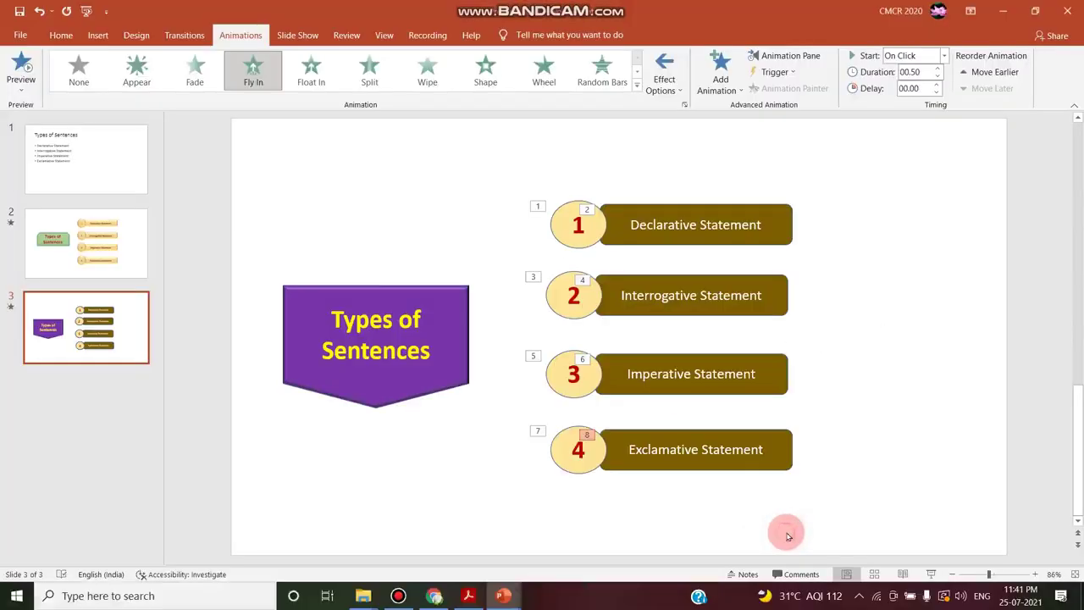
Give the purple Types of Sentences banner a Basic Zoom entrance effect
left_click(364, 350)
left_click(401, 410)
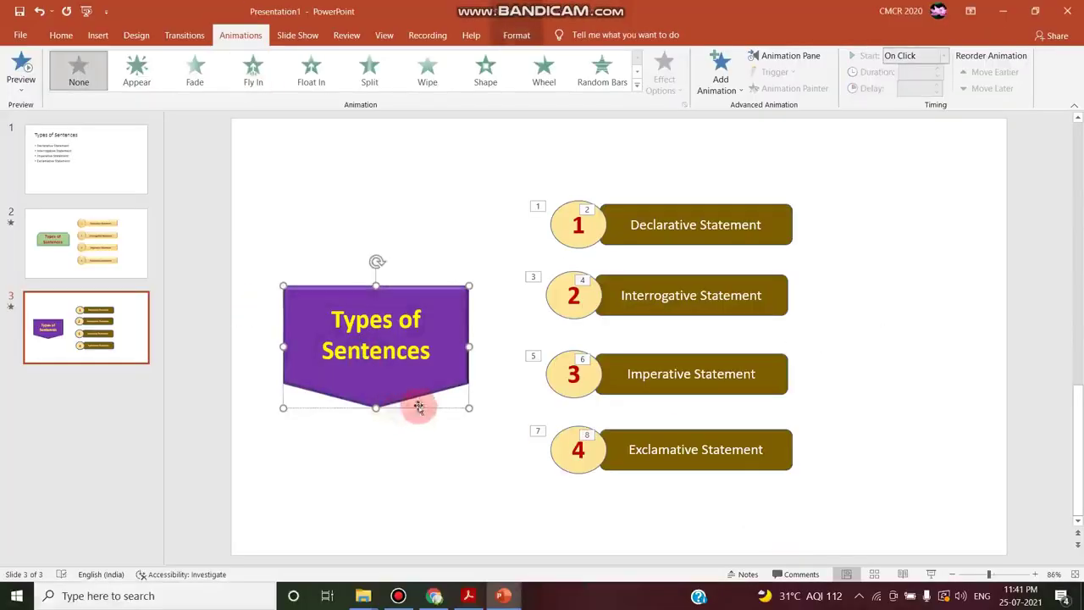
left_click(719, 73)
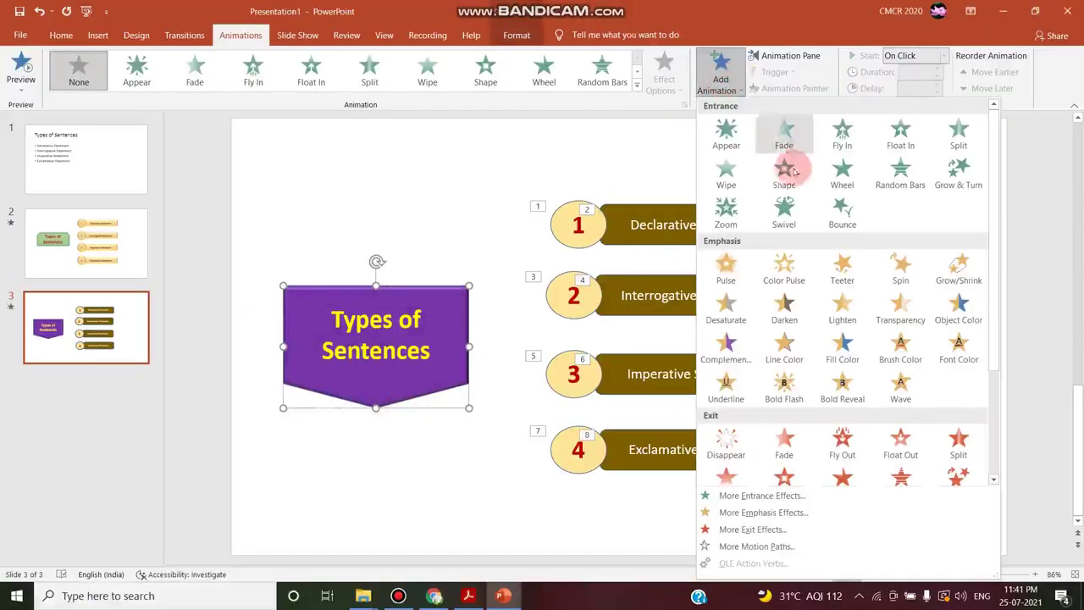
left_click(729, 497)
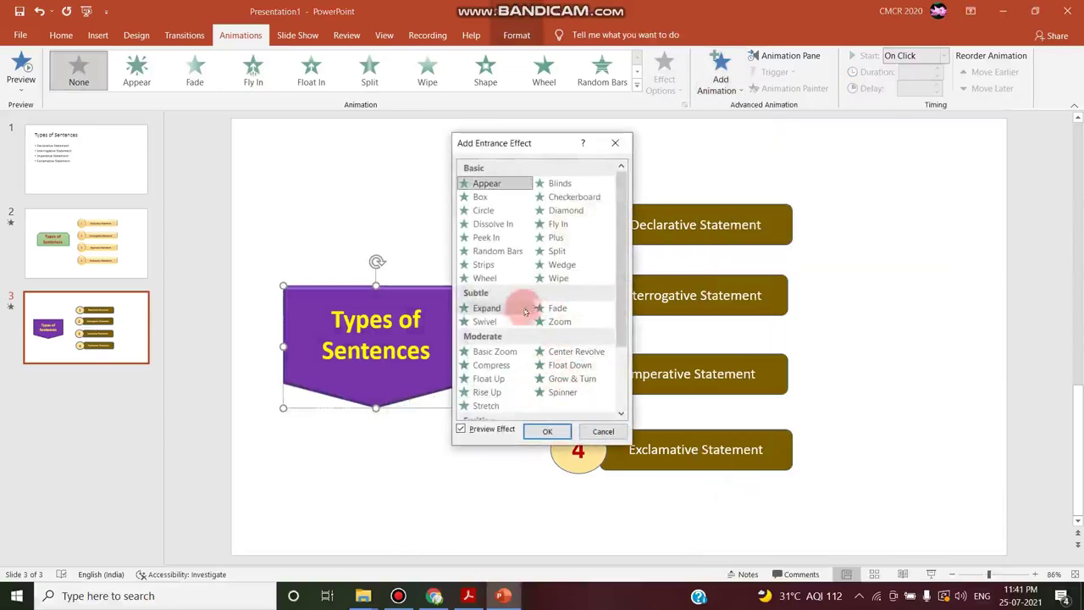
left_click(495, 351)
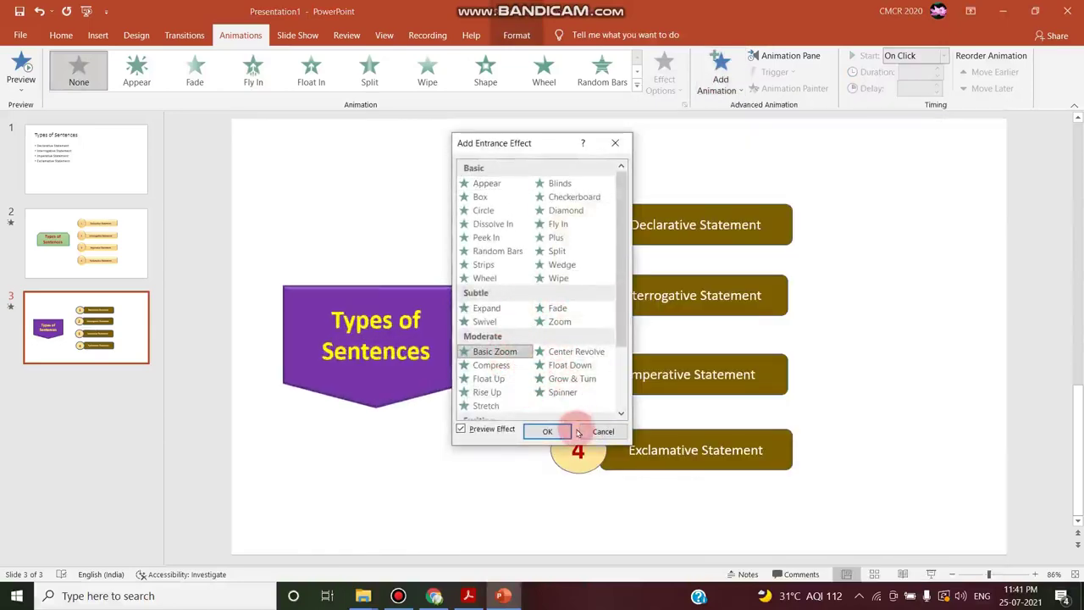
left_click(550, 431)
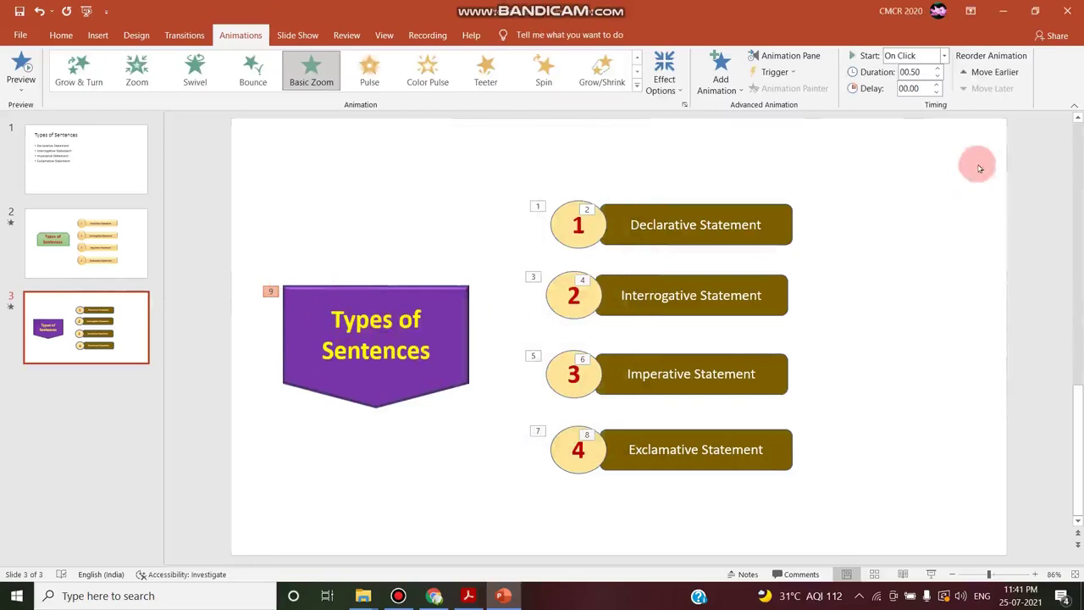
left_click(771, 55)
Drag the banner's Basic Zoom from row 9 to the top of the Animation Pane
left_click_drag(964, 298, 922, 171)
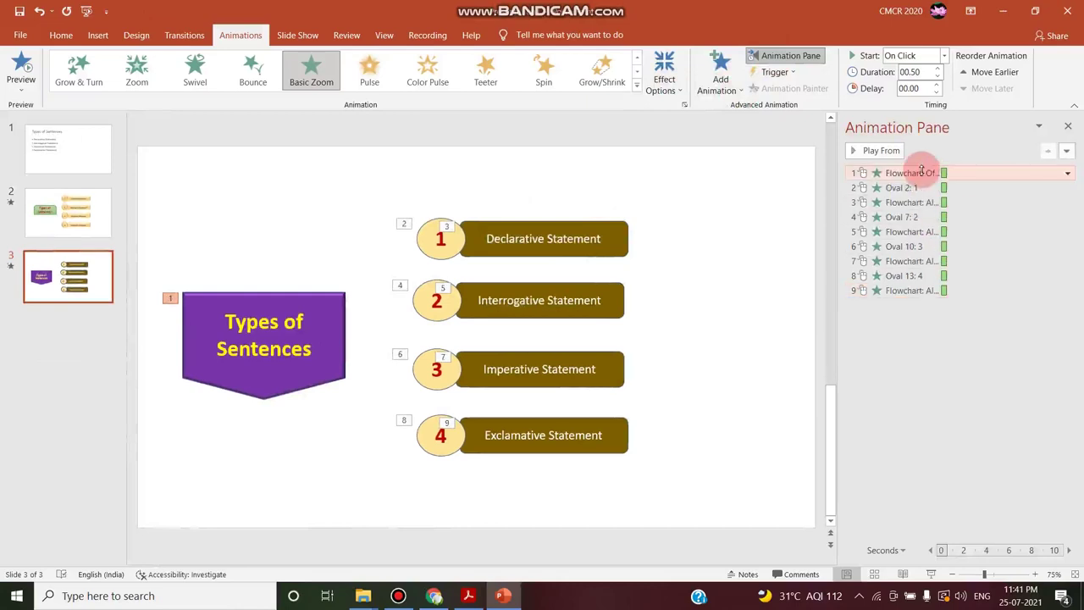
left_click(781, 344)
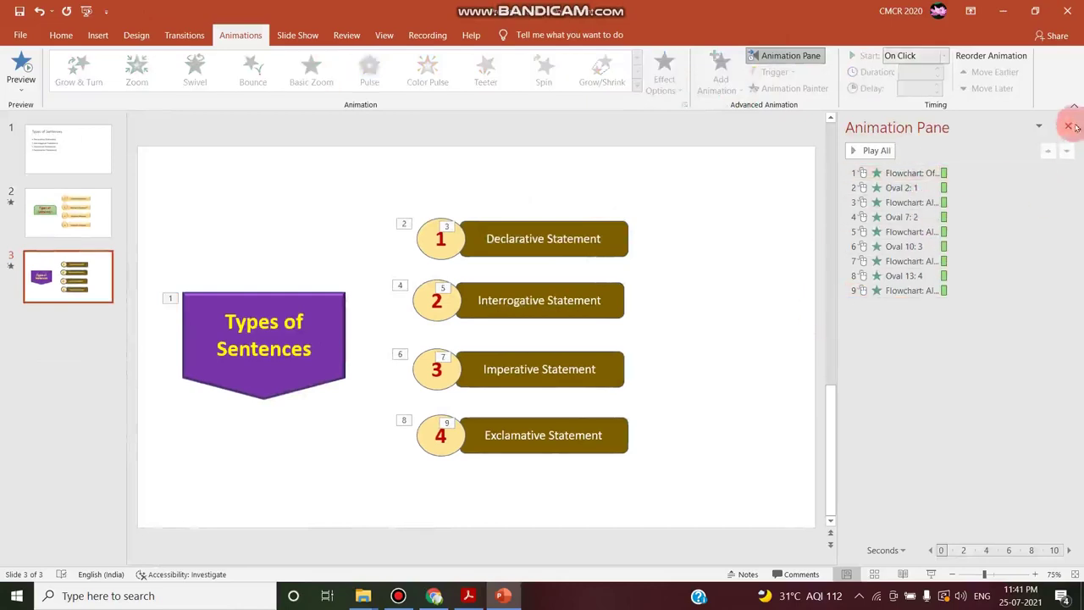
left_click(1068, 126)
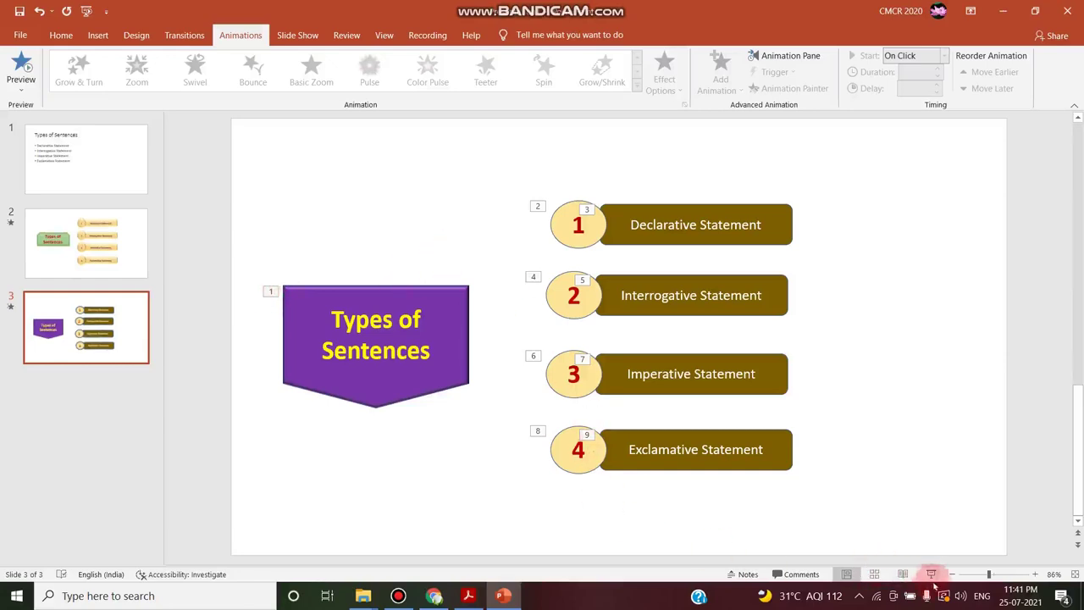
left_click(930, 574)
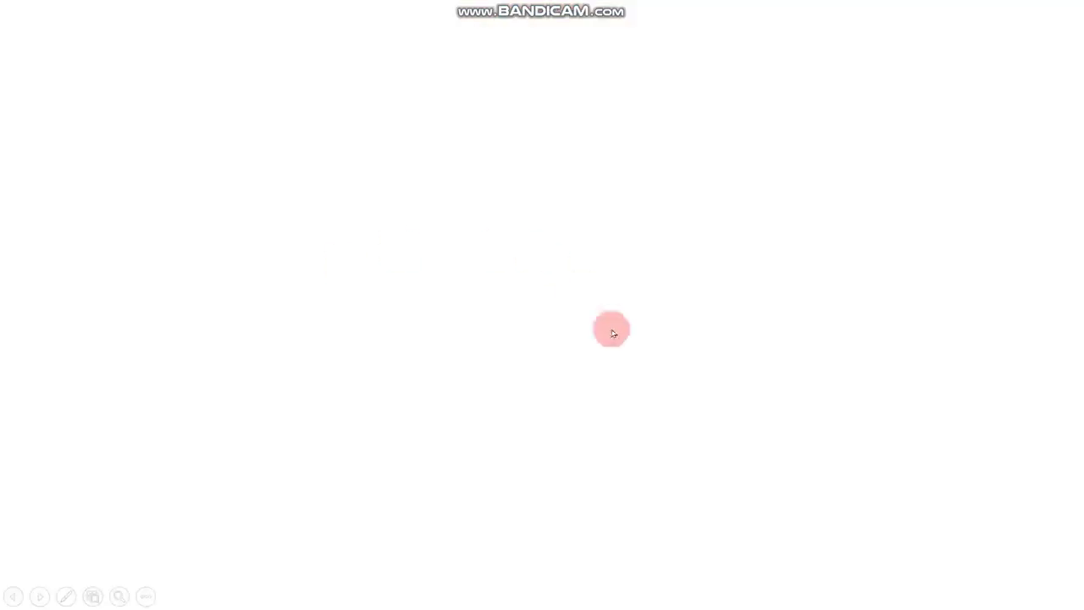
left_click(693, 403)
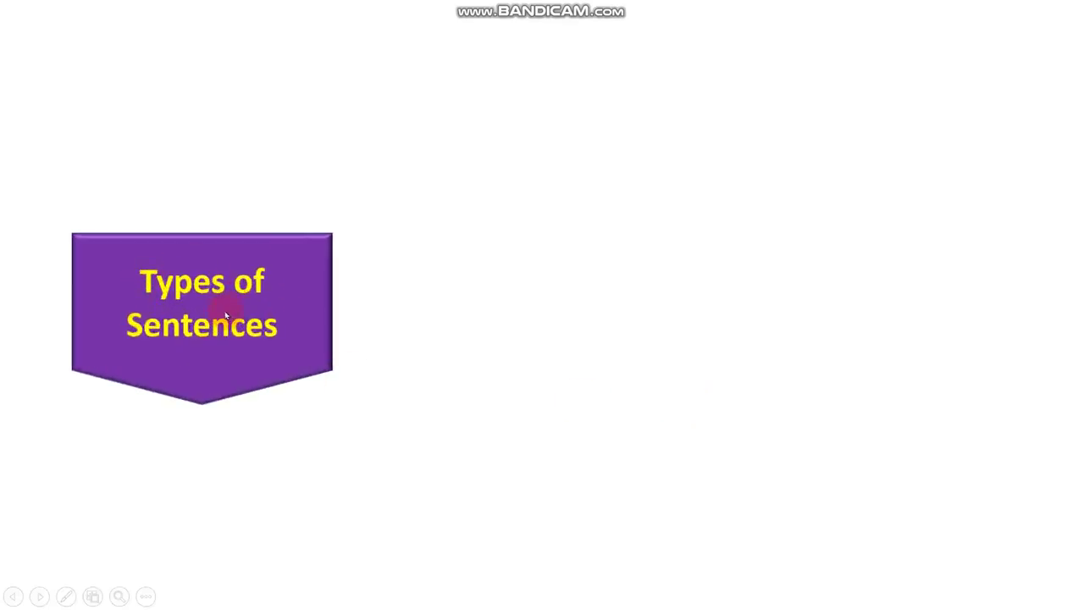
left_click(478, 449)
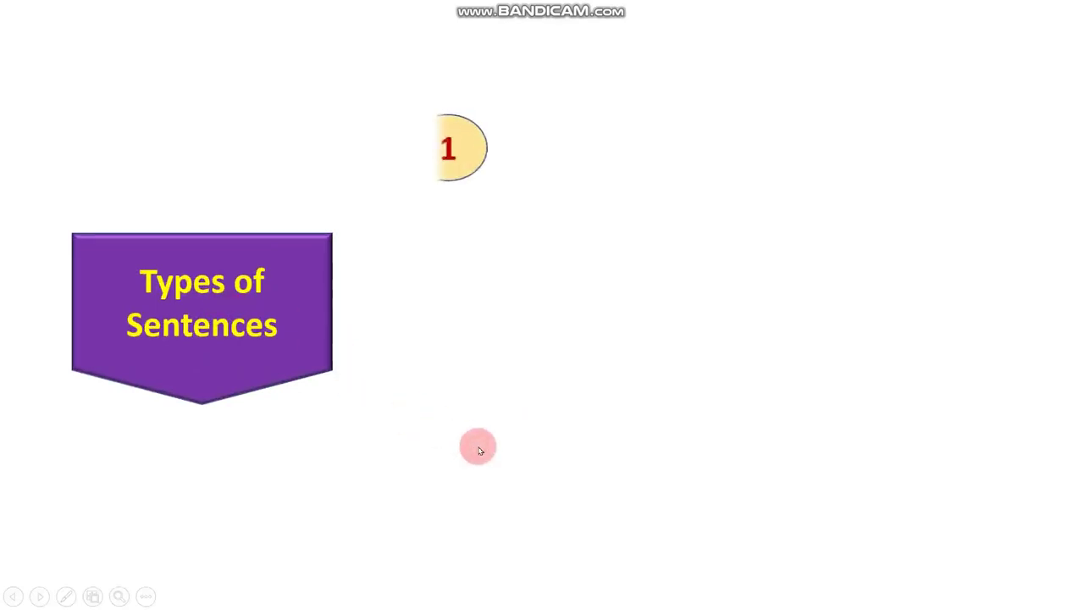
left_click(479, 449)
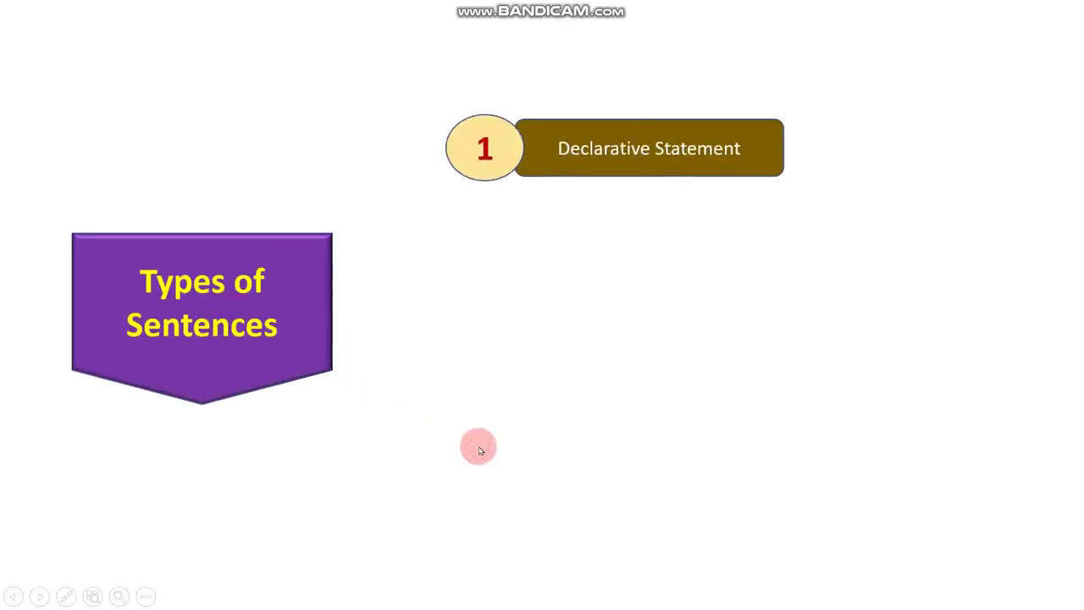
left_click(479, 449)
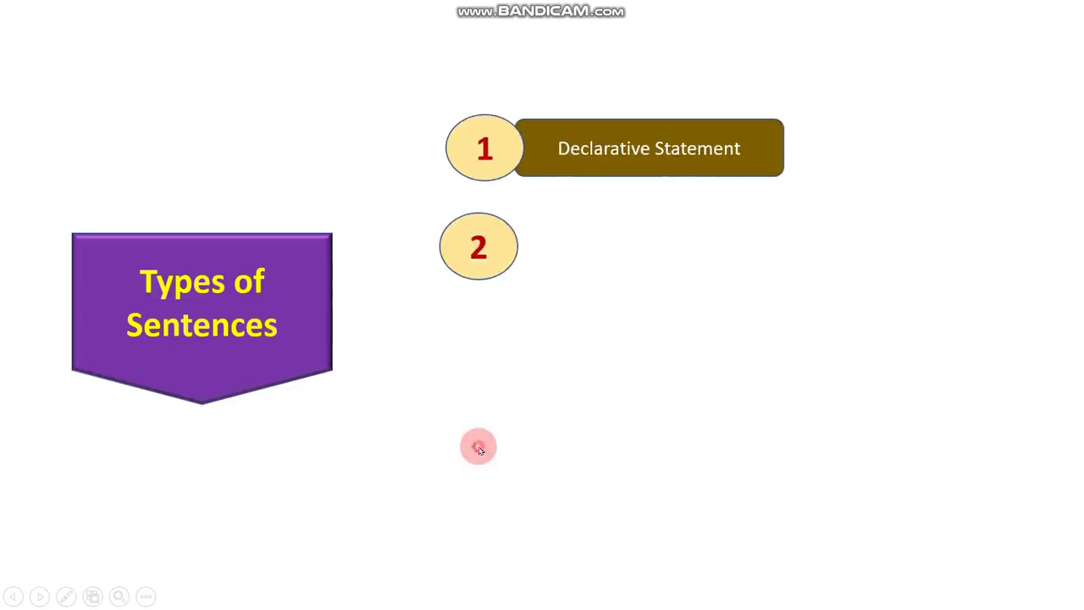
left_click(478, 449)
left_click(479, 449)
left_click(478, 449)
left_click(479, 449)
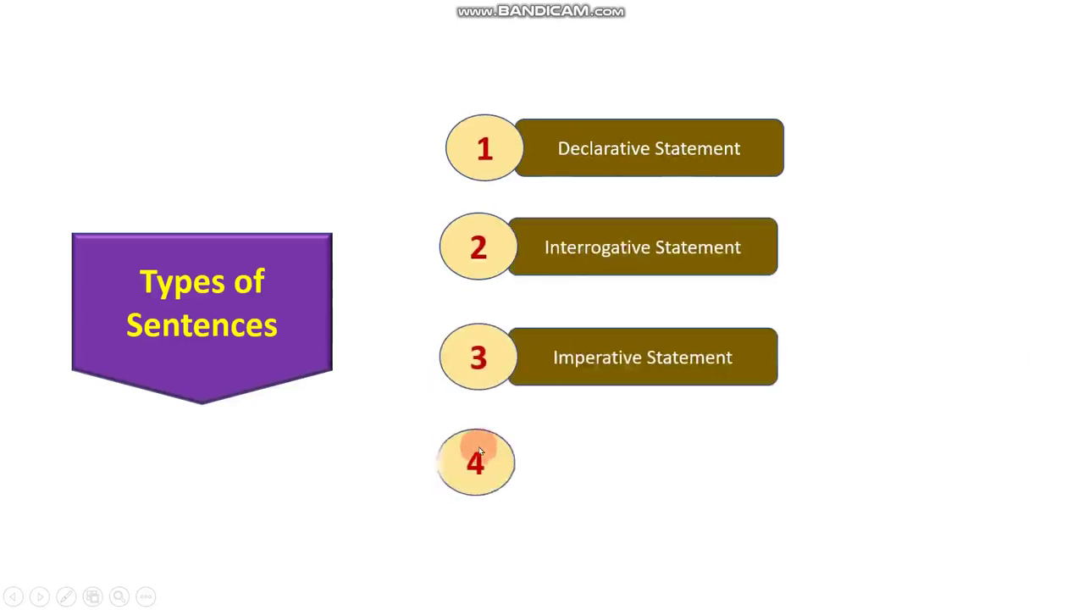
left_click(479, 448)
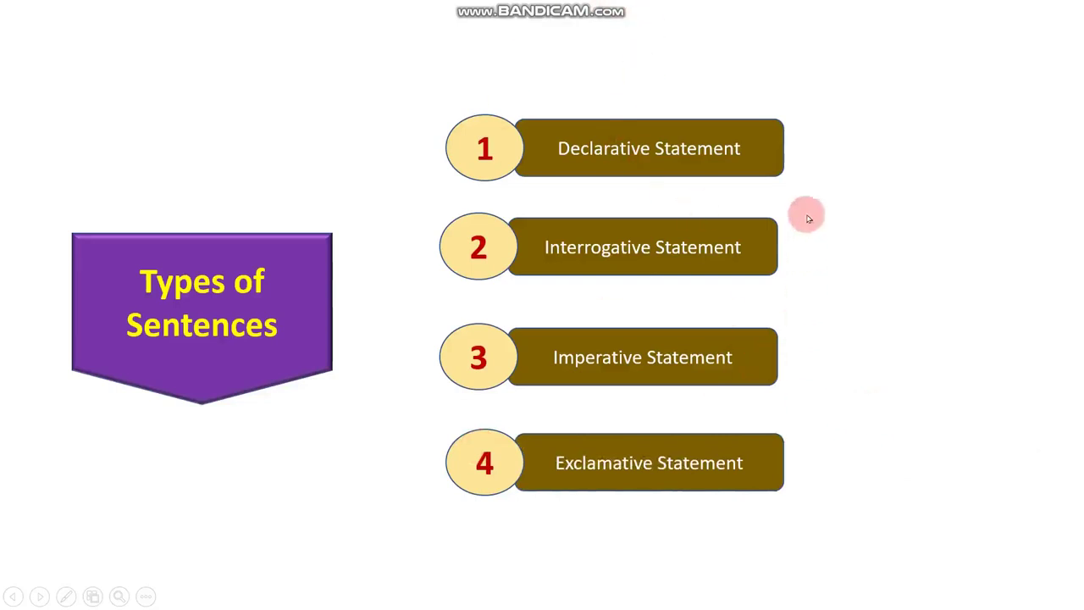
key("Left")
key("Left")
key("Left")
key("Left")
key("Left")
key("Left")
key("Left")
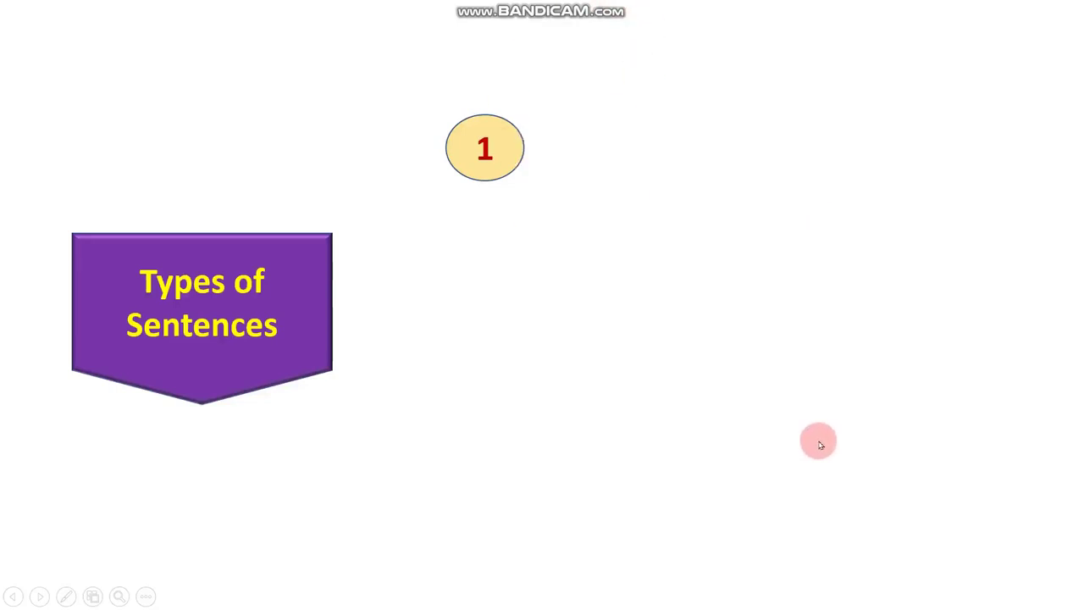
key("Left")
key("Left")
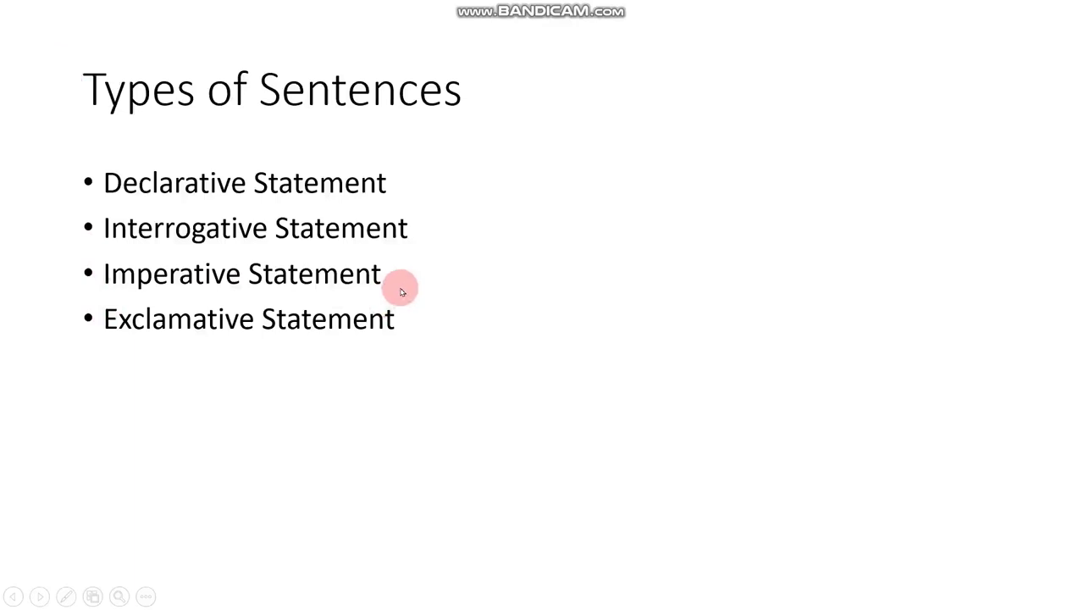
left_click(496, 294)
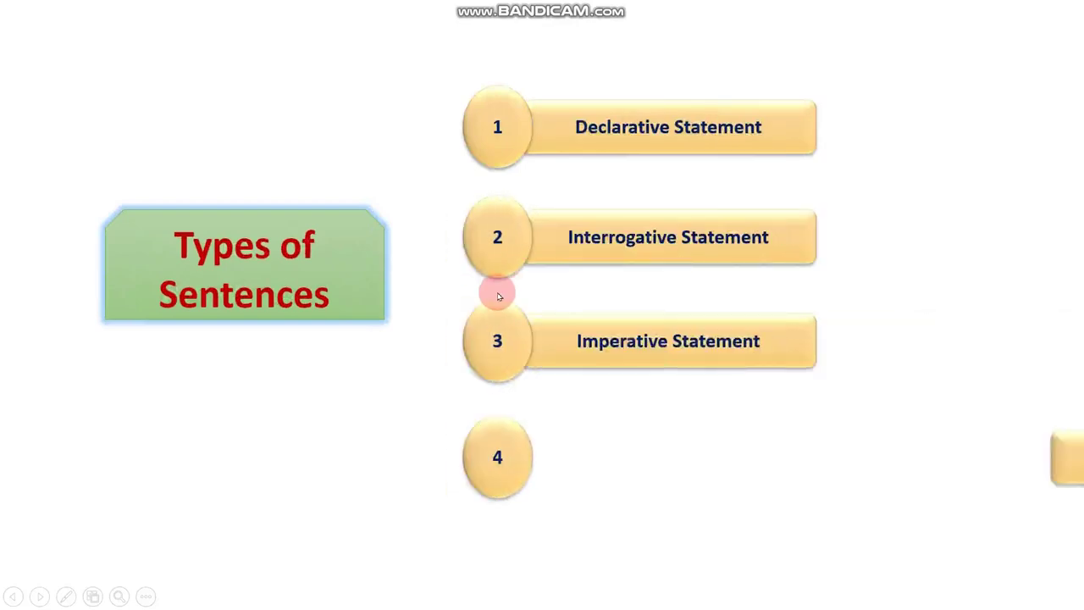
left_click(498, 295)
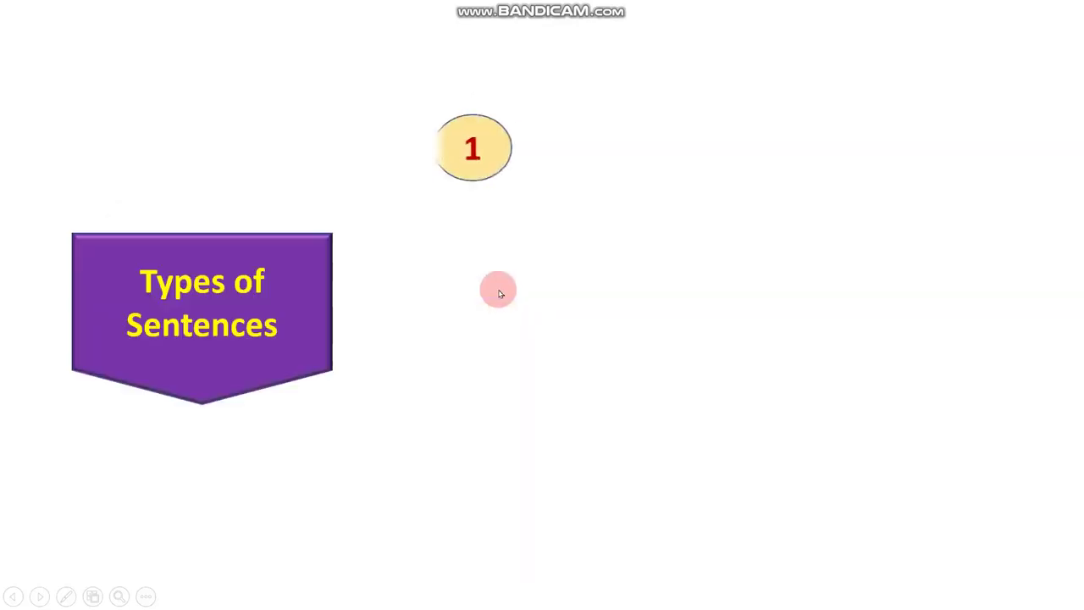
key("Escape")
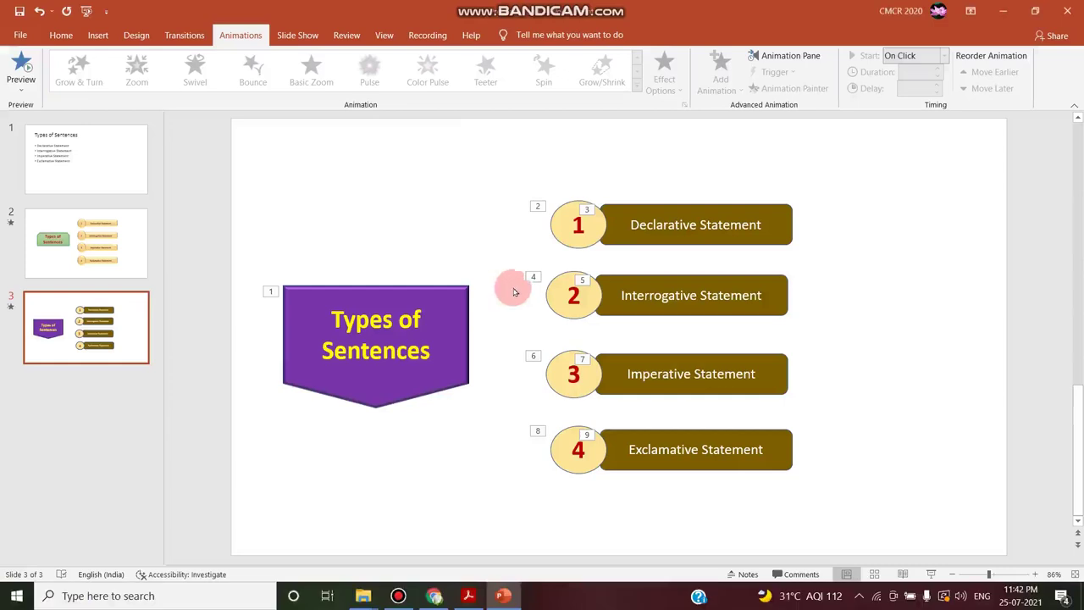
Give the Declarative Statement bar an orange Glow shape effect
left_click(654, 225)
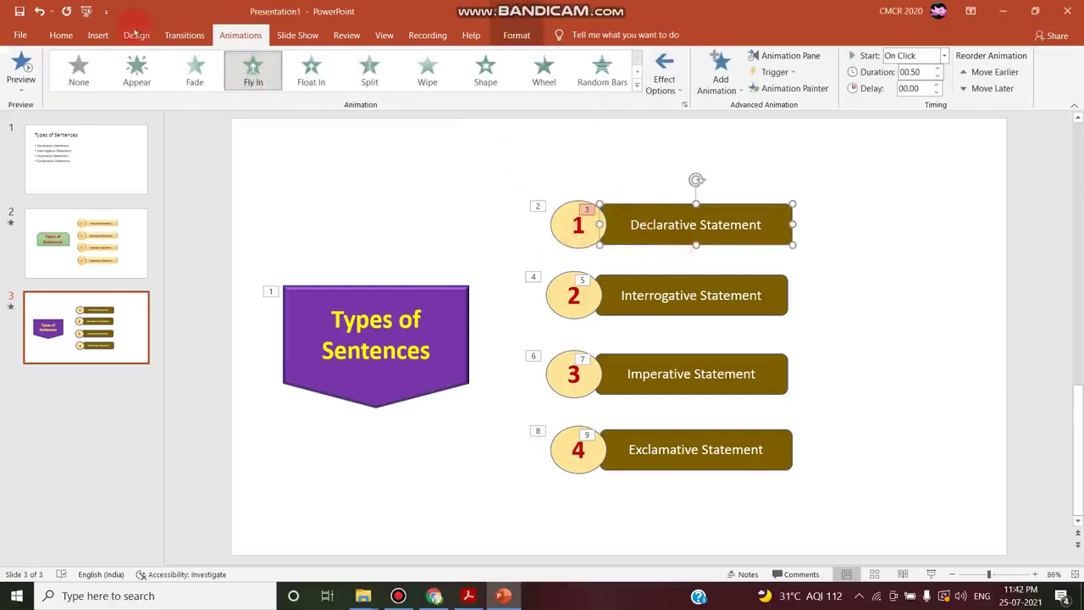
left_click(516, 38)
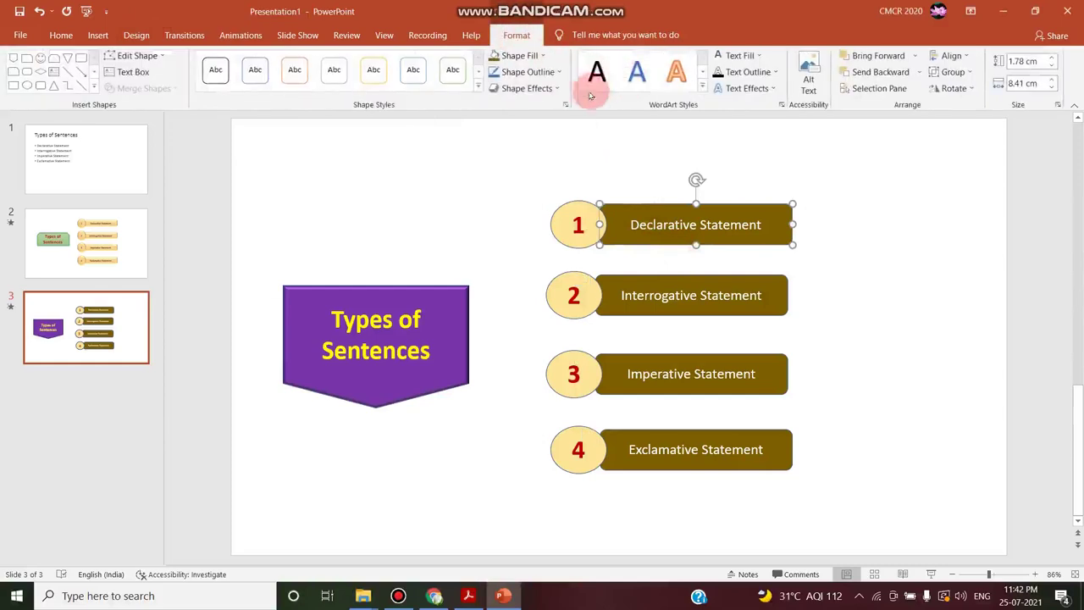
left_click(522, 88)
left_click(527, 209)
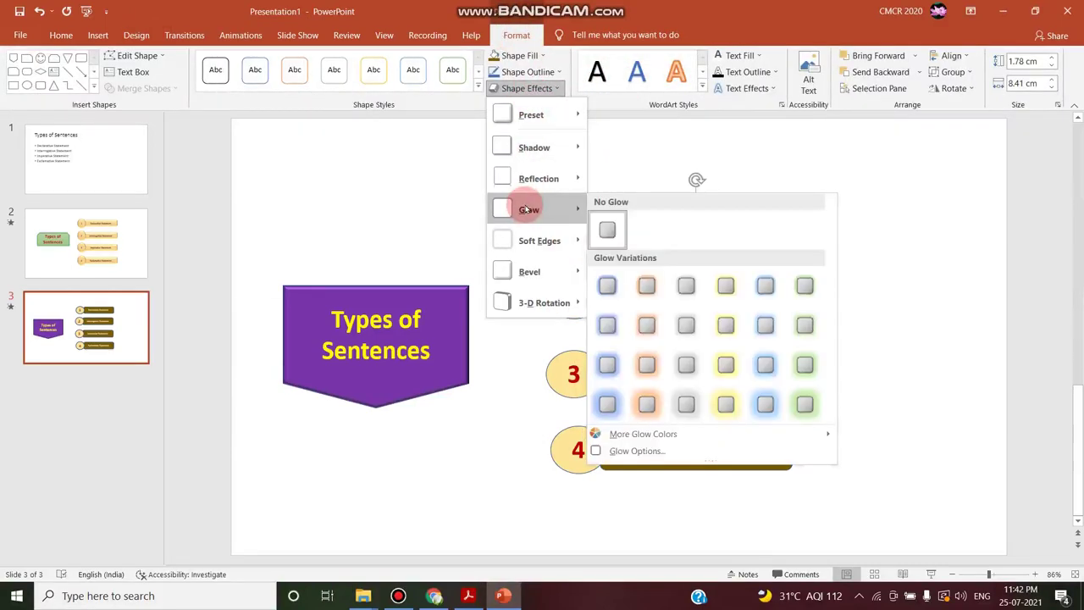
left_click(646, 284)
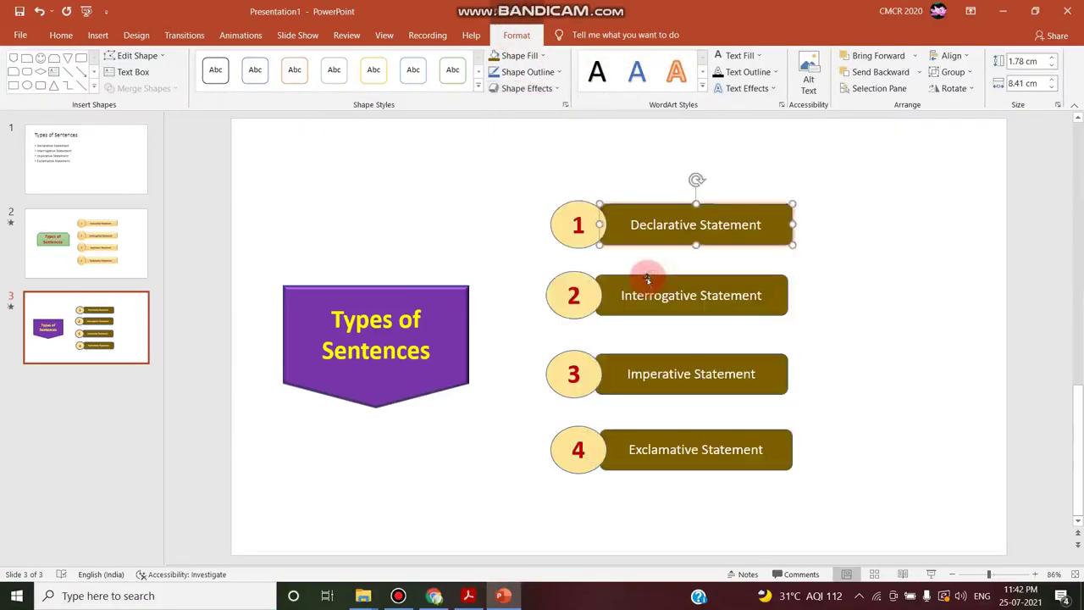
left_click(809, 267)
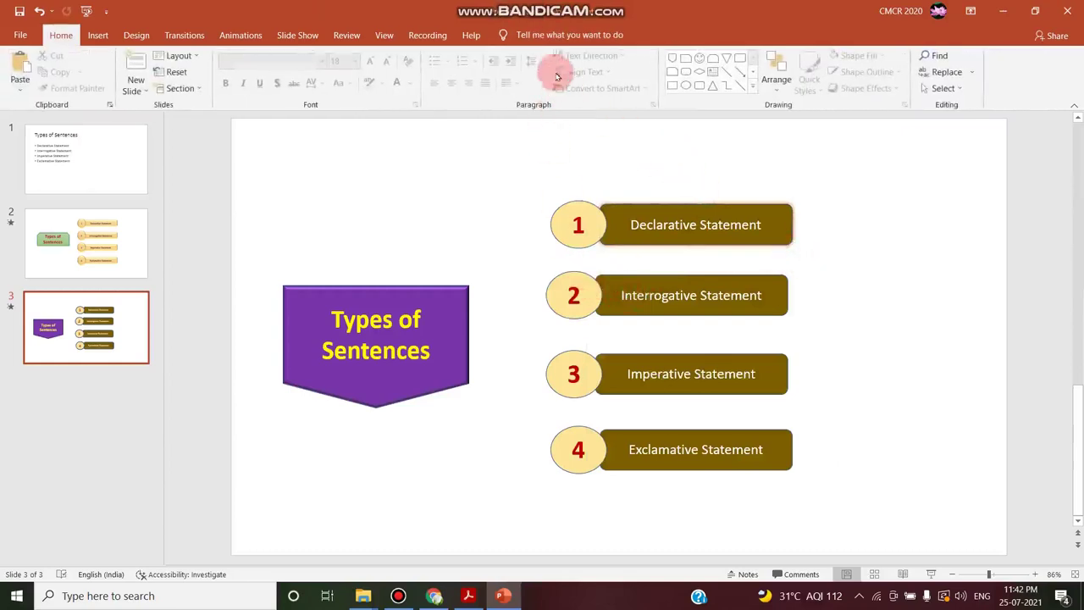
Reselect the Declarative bar and scroll up to slide 1's bullet list
left_click(645, 203)
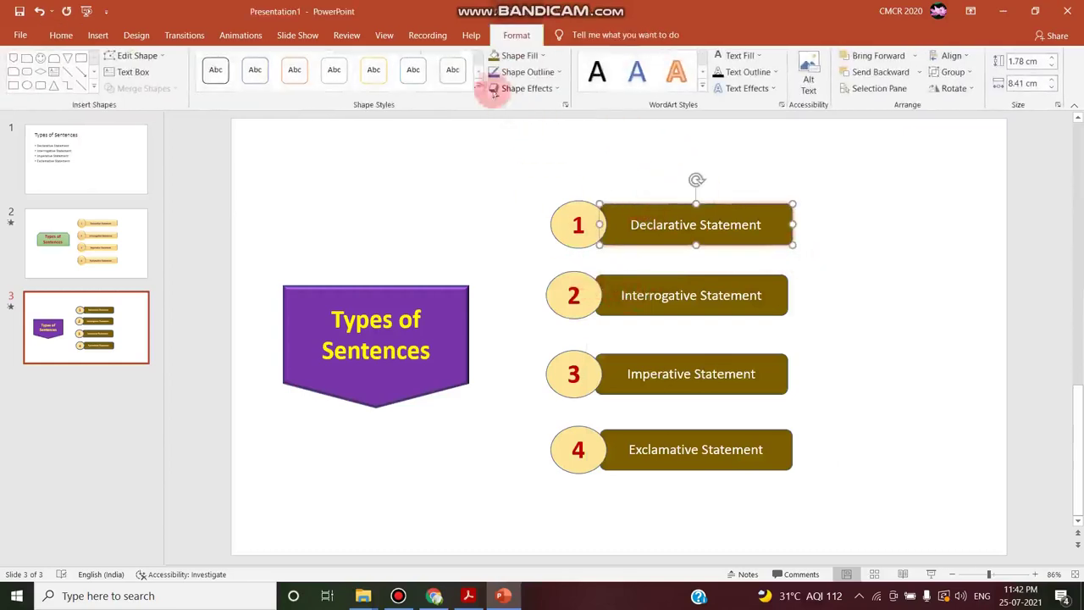
left_click(519, 38)
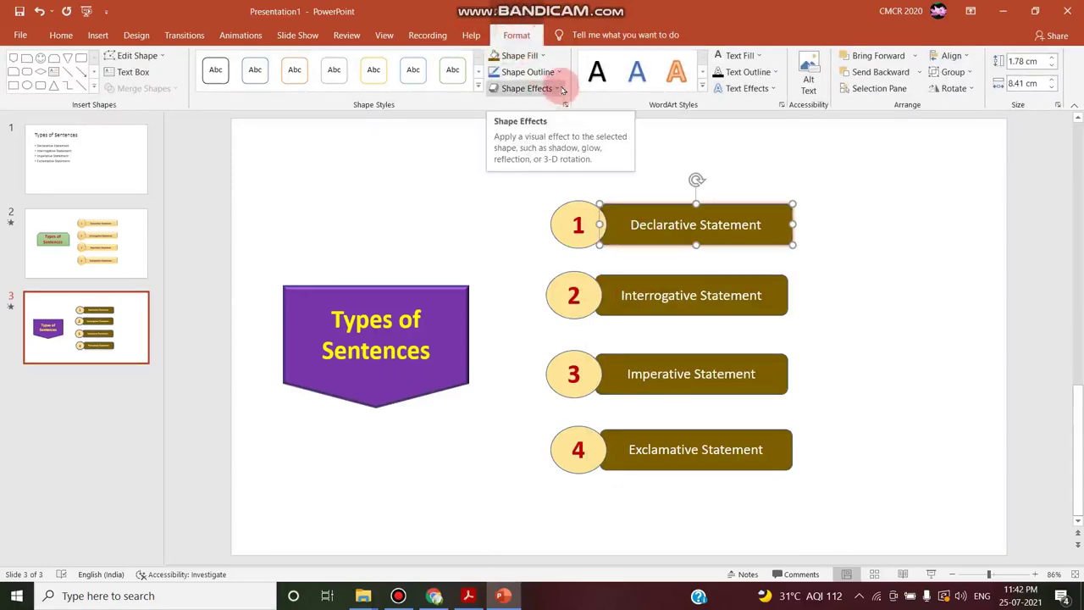
scroll(883, 310, "up", 3)
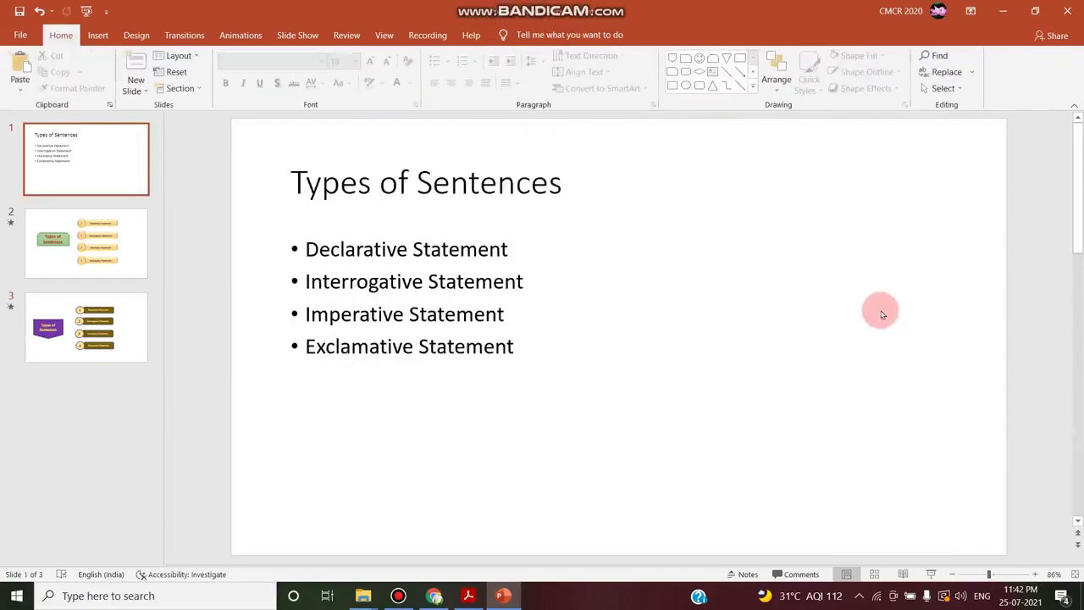